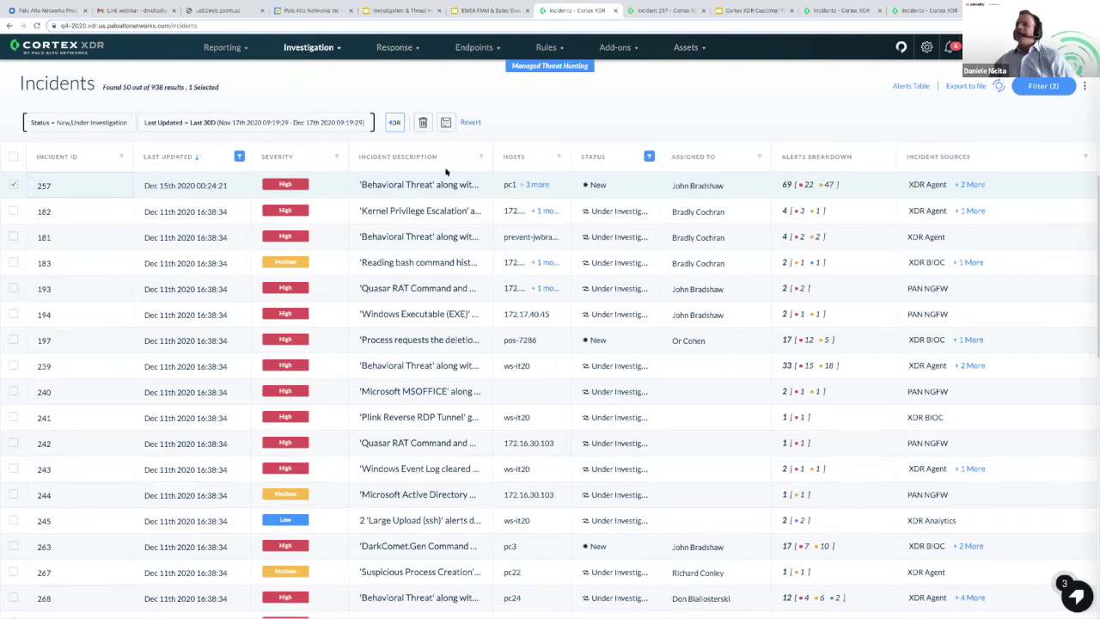
Step: Return to the Alerts table and remove its Last 7D timestamp filter
key("alt+Left")
key("alt+Left")
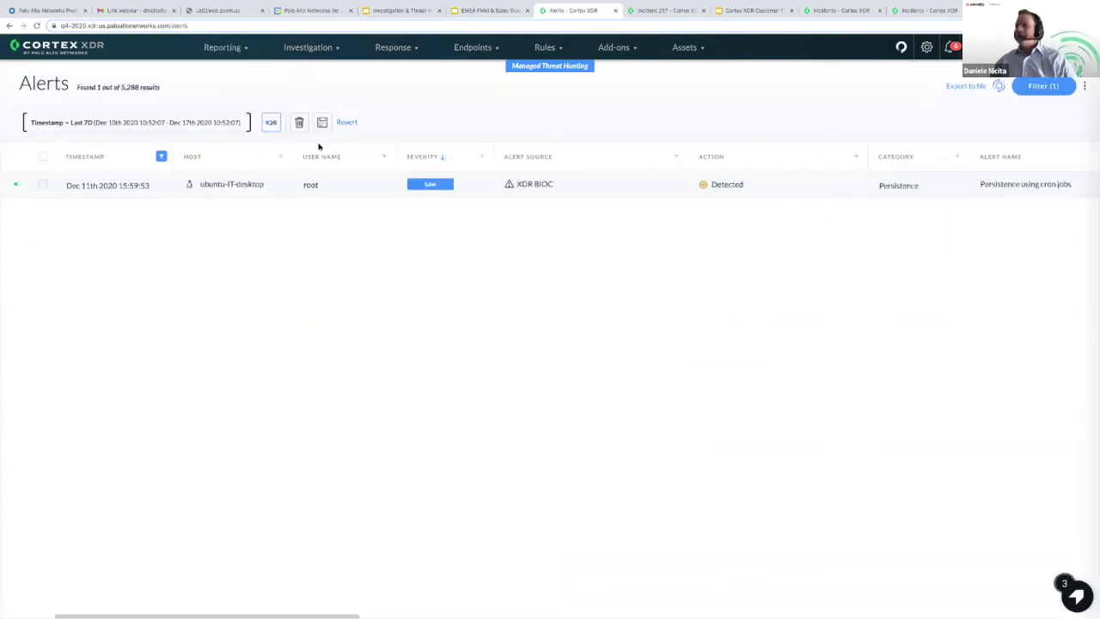
left_click(254, 125)
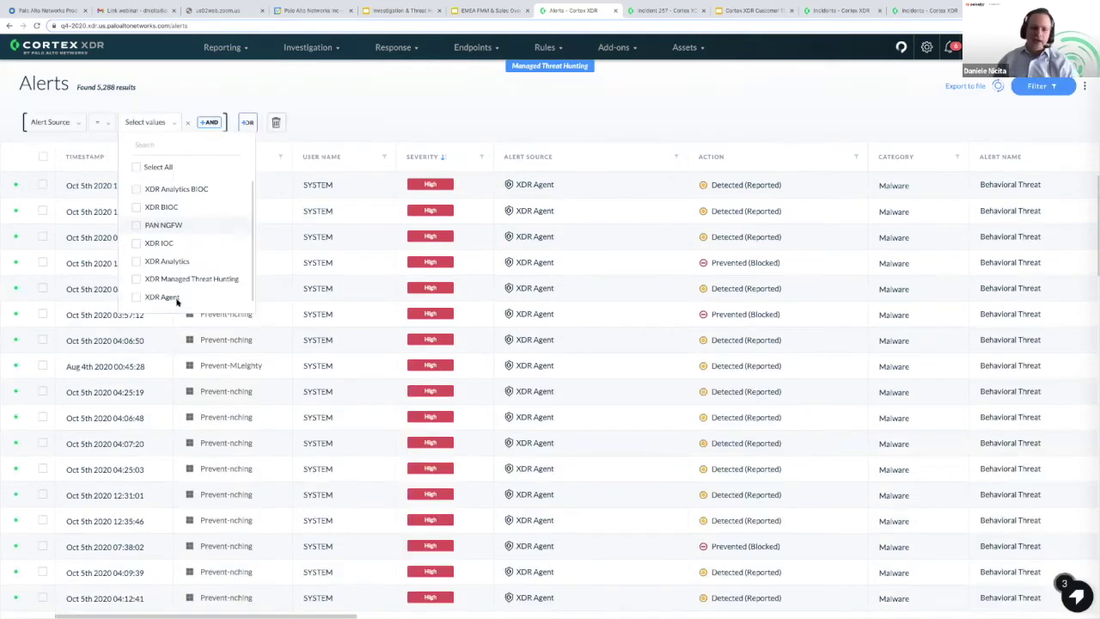
Step: Filter the alerts by source for XDR Agent, PAN NGFW, XDR Analytics, XDR Analytics BIOC, XDR IOC and XDR BIOC
left_click(177, 298)
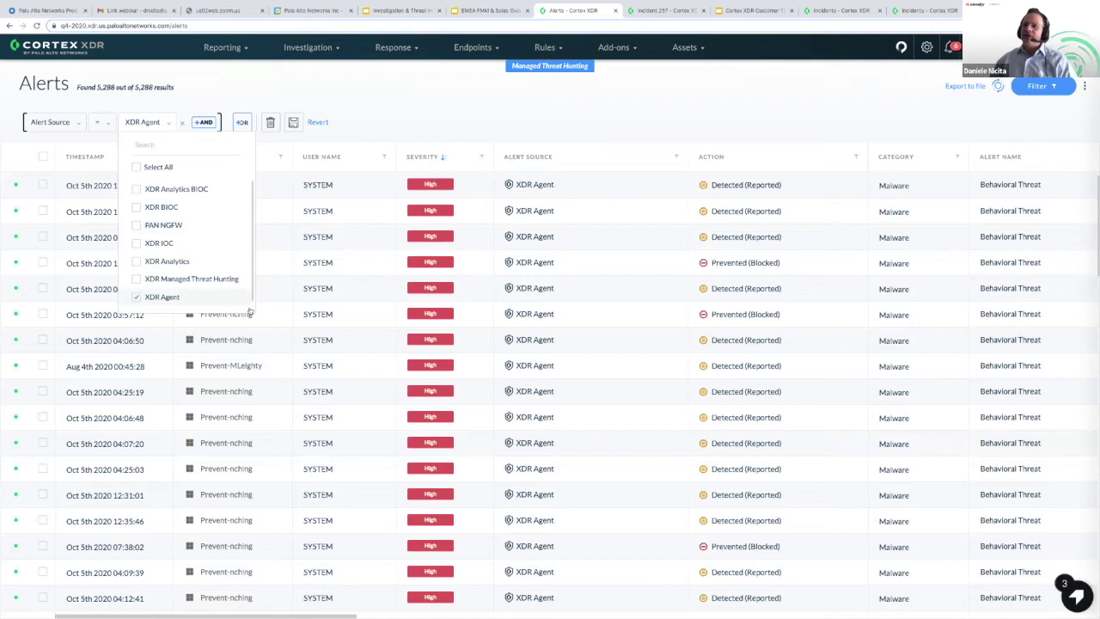
left_click(164, 225)
left_click(167, 261)
left_click(176, 188)
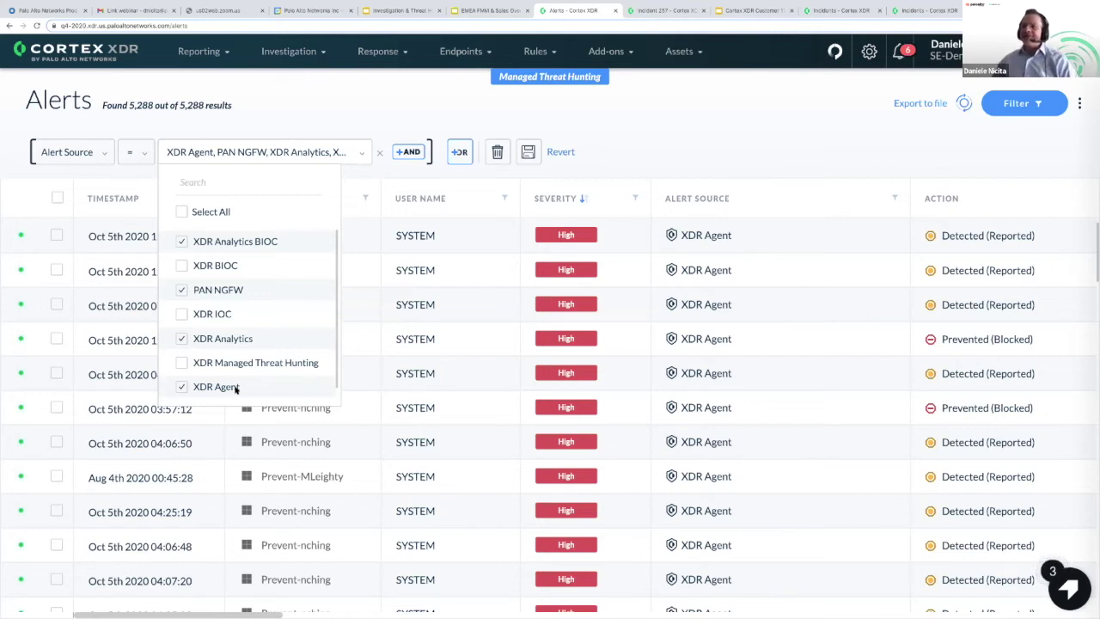
left_click(183, 317)
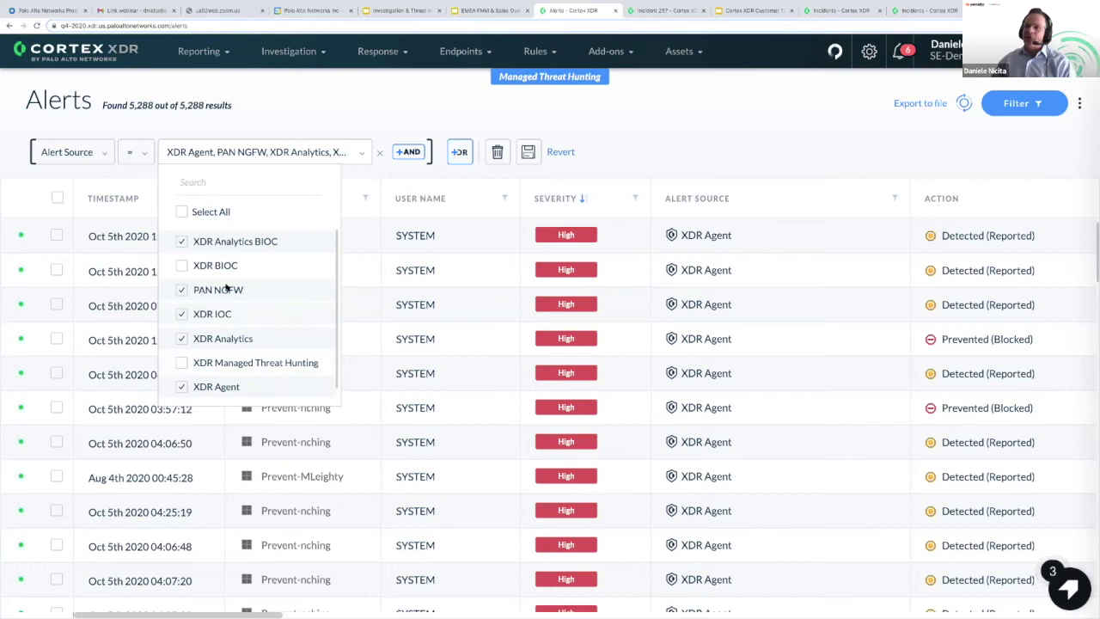
left_click(182, 266)
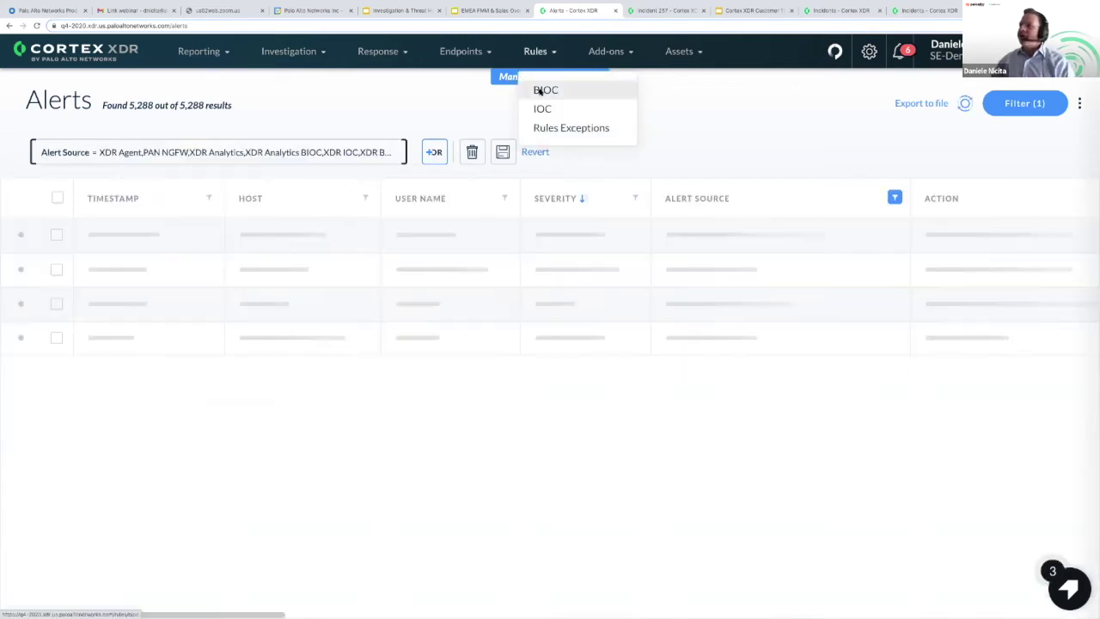
Step: Open the BIOC rules and review their names, behavior, severity, hit and source columns
left_click(543, 90)
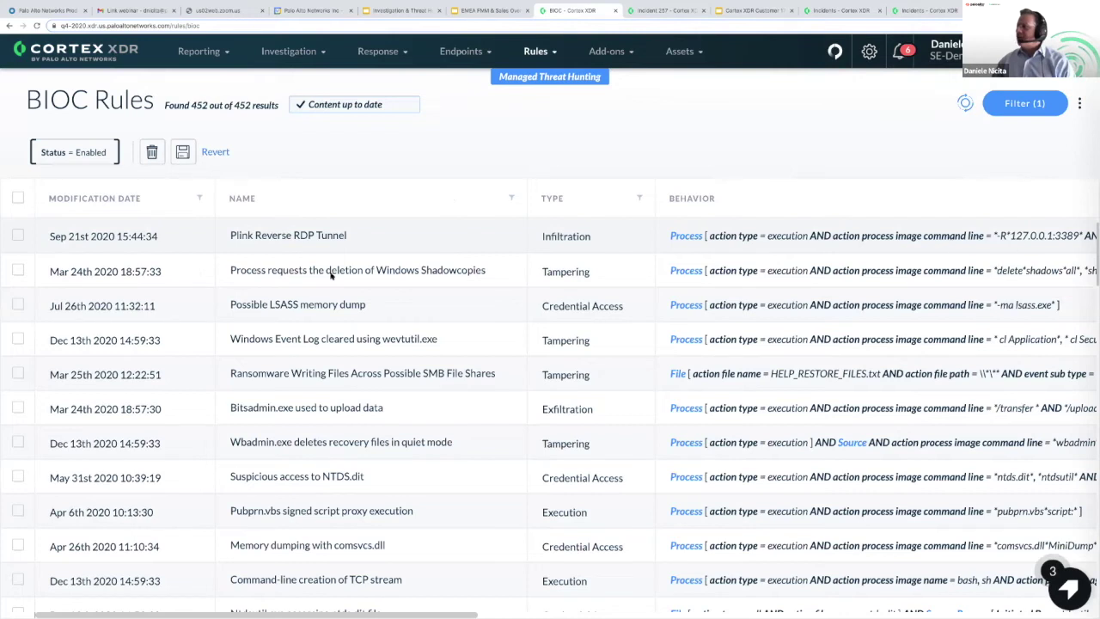
scroll(331, 274, "right", 10)
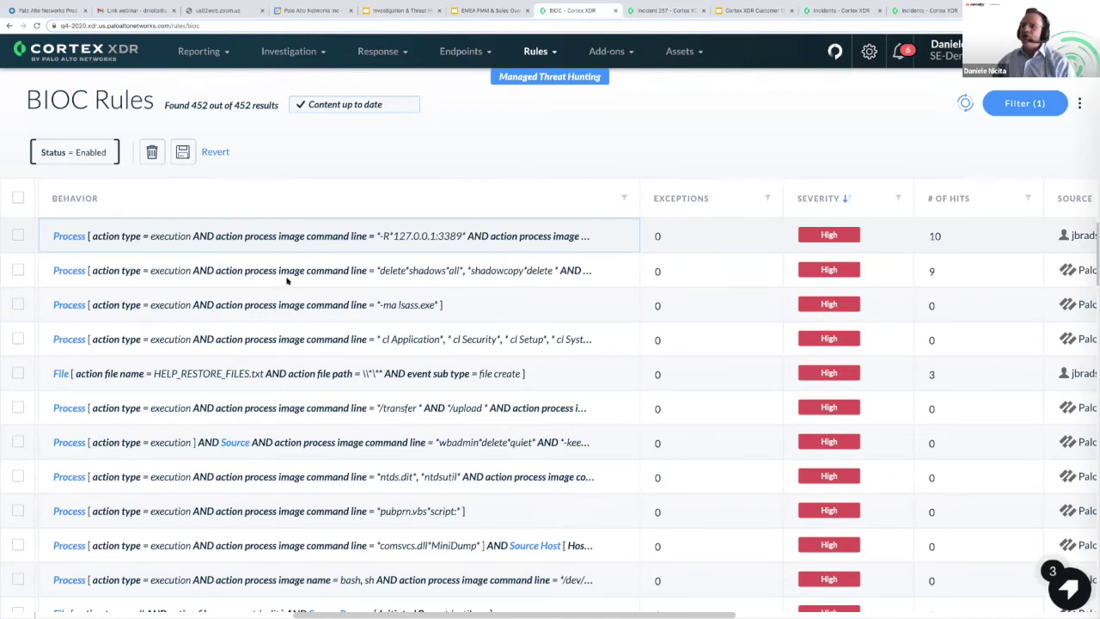
scroll(287, 280, "right", 2)
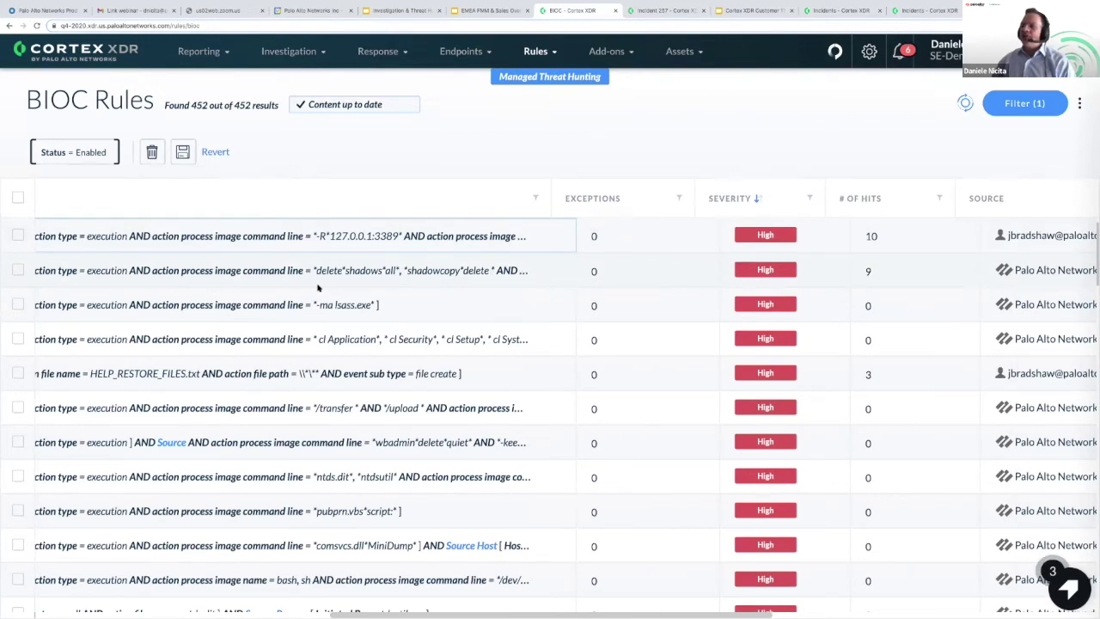
scroll(301, 280, "left", 4)
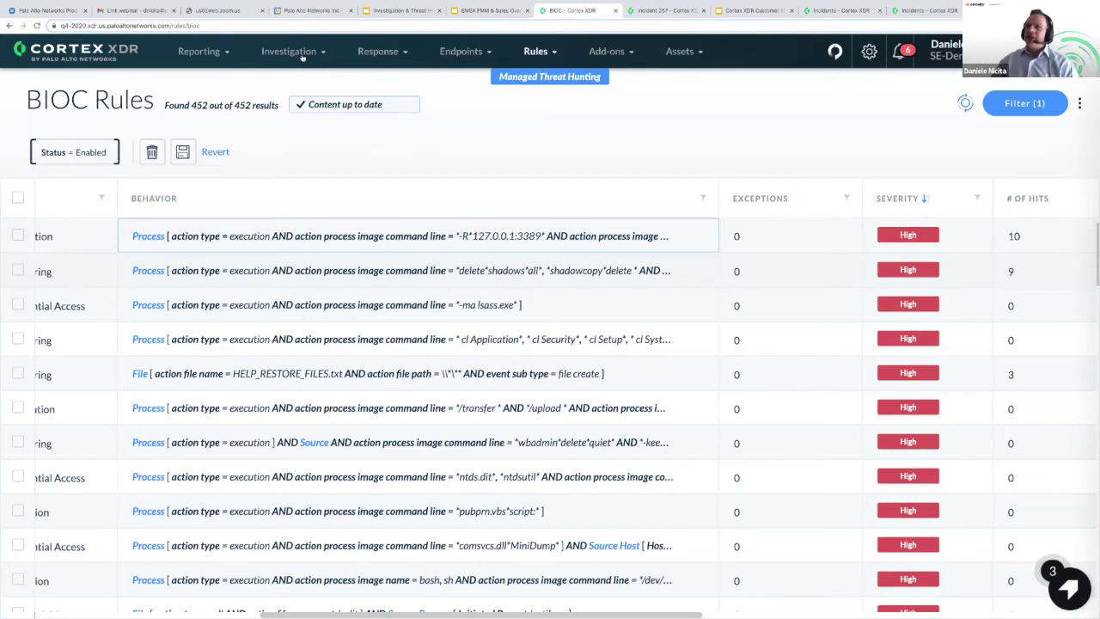
scroll(614, 234, "left", 5)
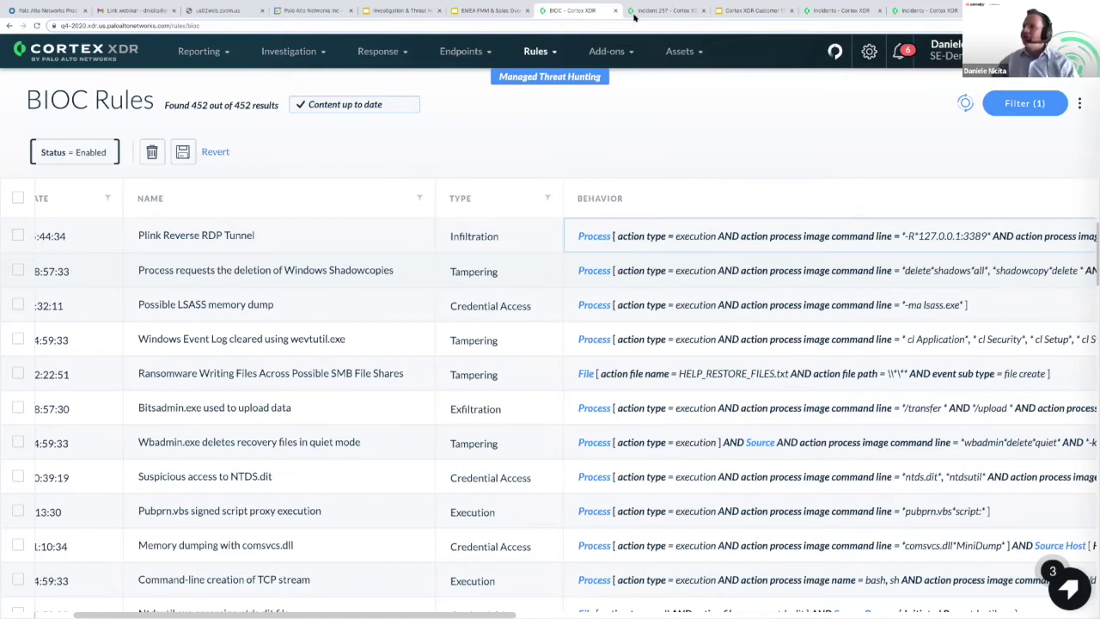
Step: Switch to the incident 257 details, dismiss the open actions list and reduce the page zoom one level
key("alt+Left")
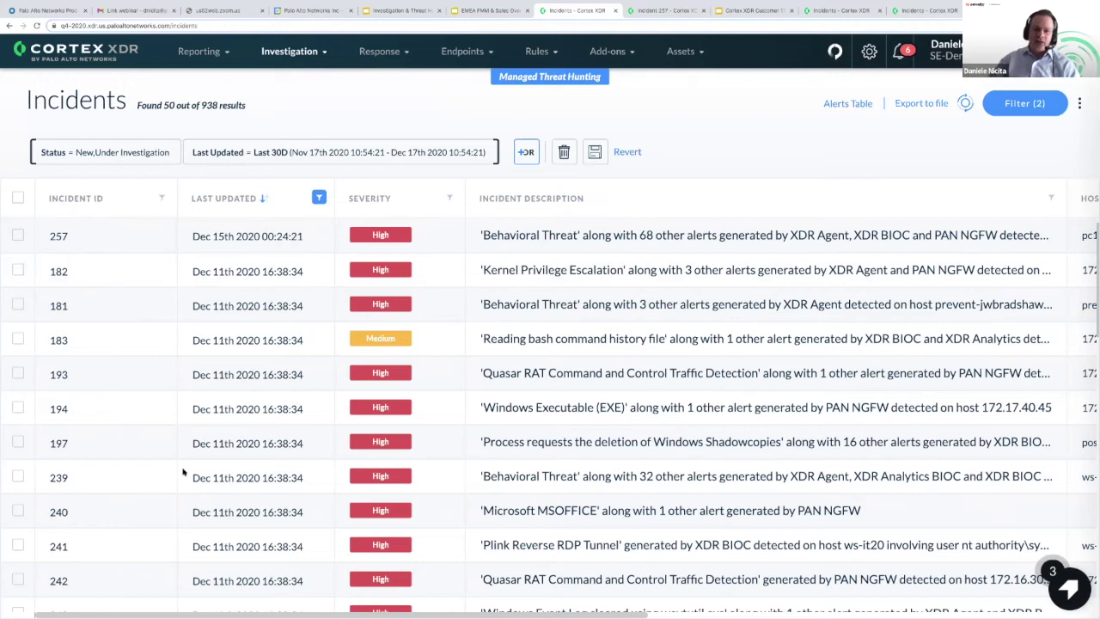
key("ctrl+Tab")
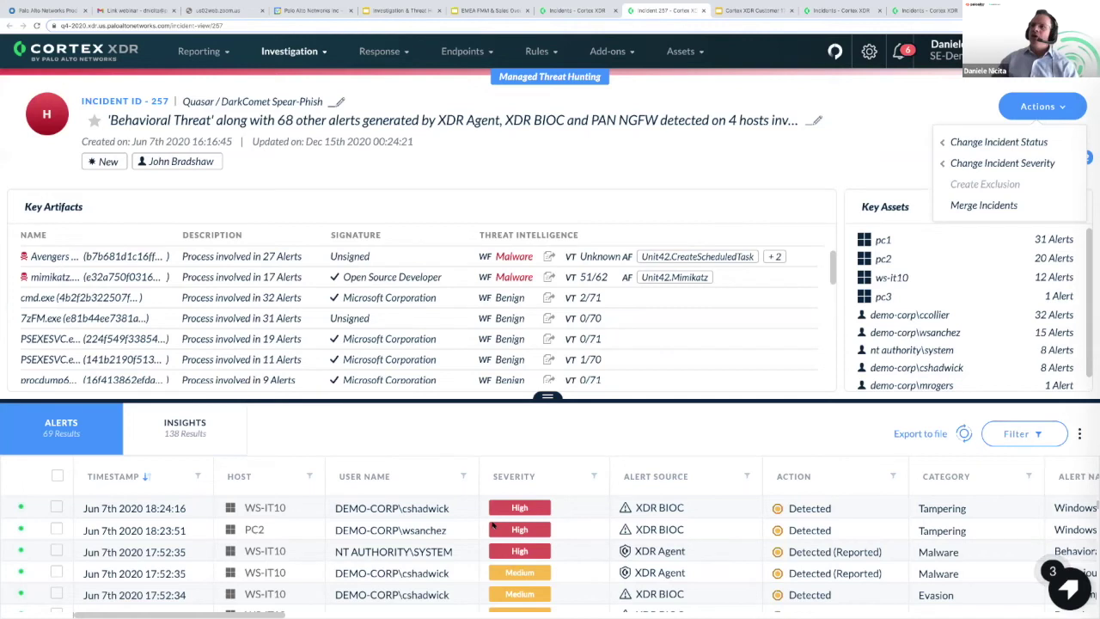
left_click(407, 285)
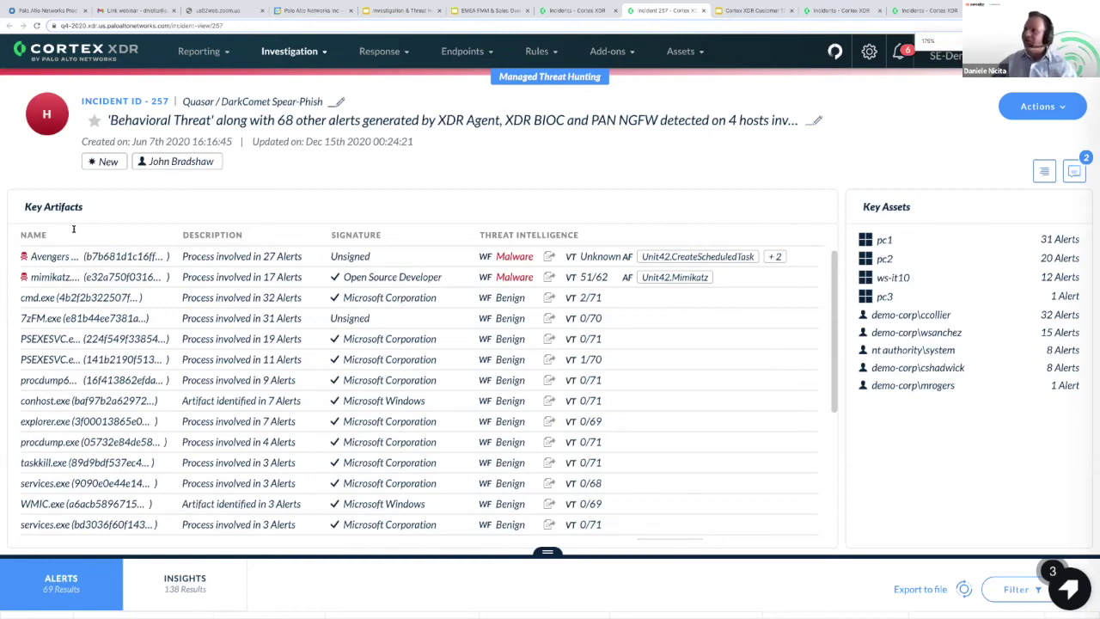
key("ctrl+minus")
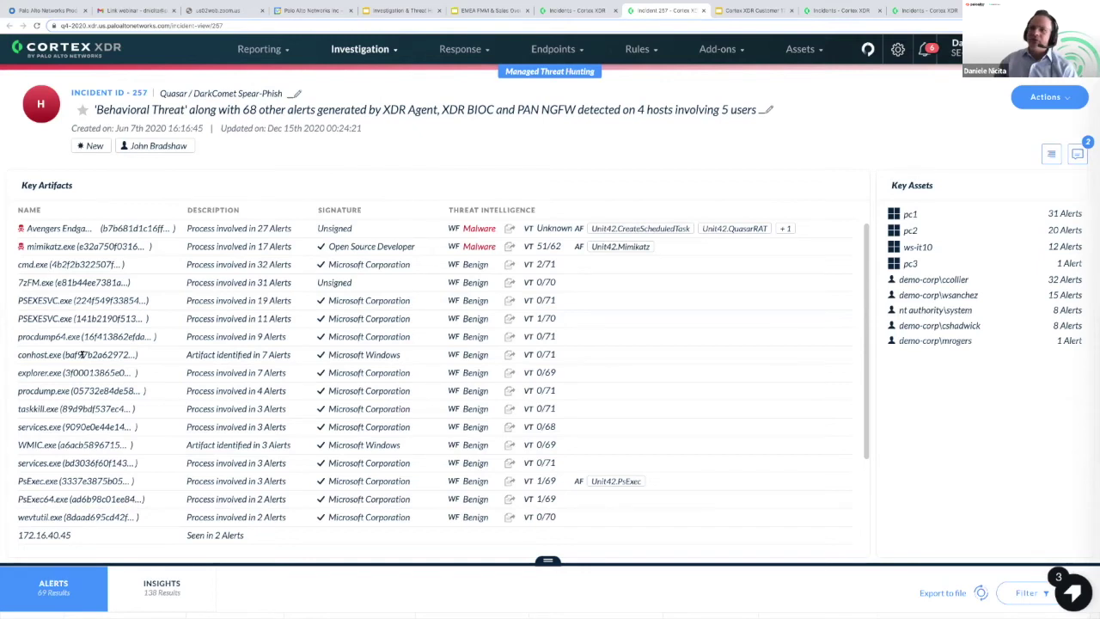
Step: Examine the incident's Key Artifacts list down to schtasks.exe and the hosts and users under Key Assets
scroll(83, 356, "down", 1)
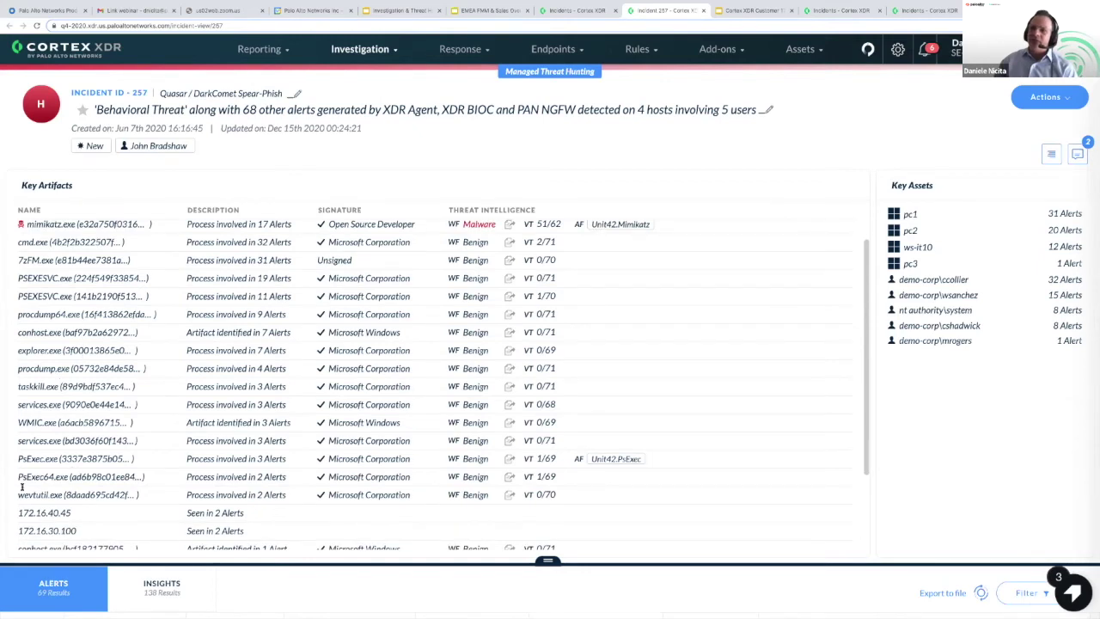
scroll(43, 484, "down", 5)
left_click_drag(18, 486, 115, 486)
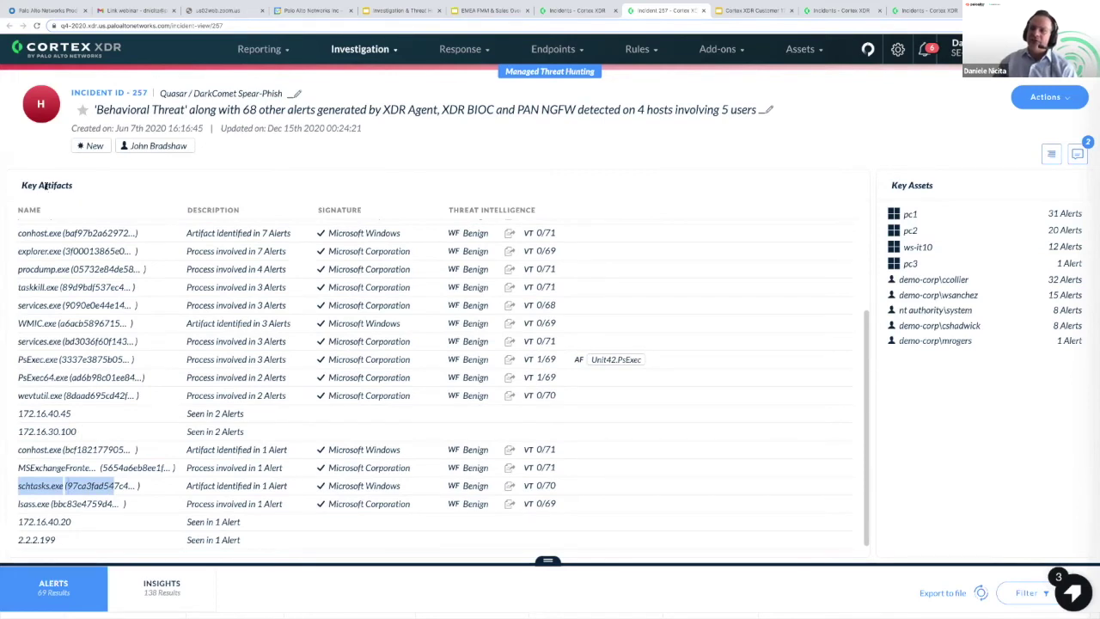
scroll(85, 306, "up", 3)
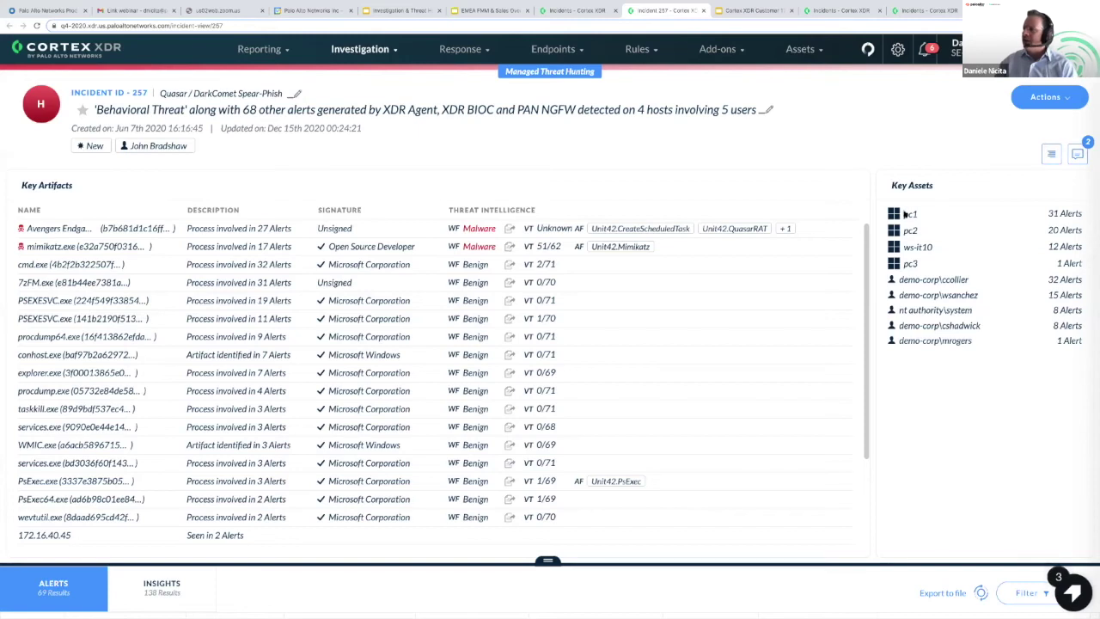
left_click_drag(895, 183, 935, 185)
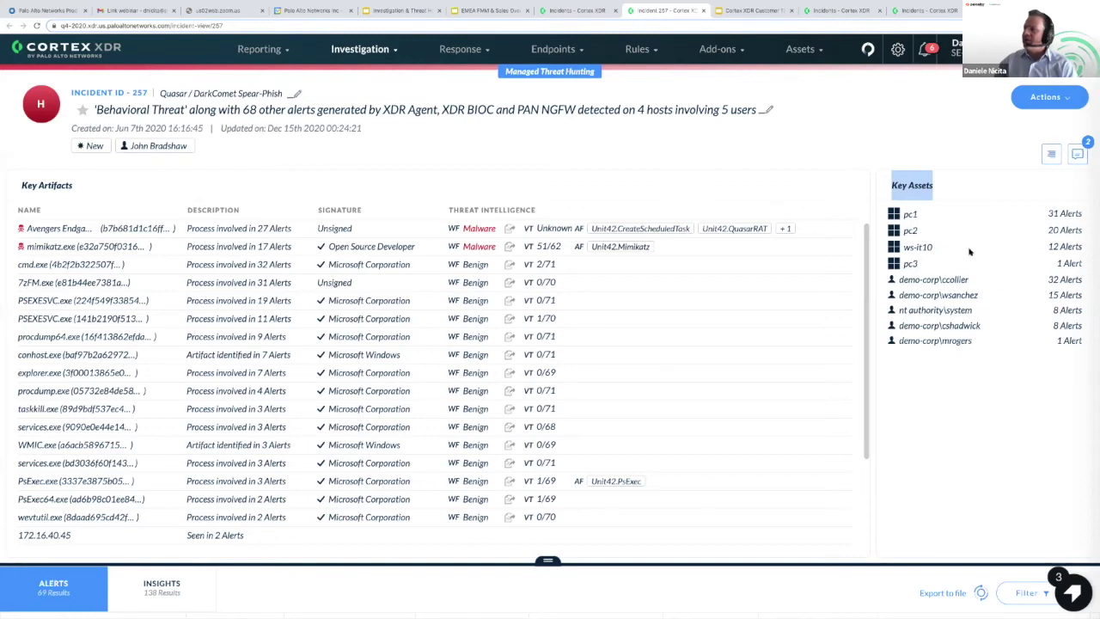
left_click_drag(887, 206, 1080, 351)
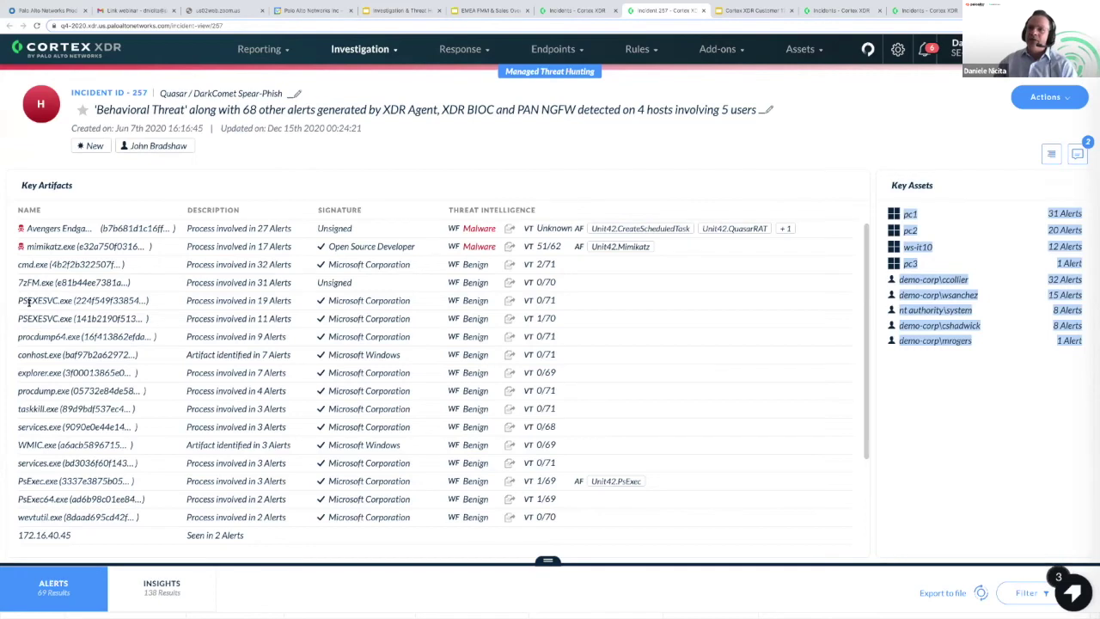
Step: Highlight the PSEXESVC.exe, PsExec.exe and PsExec64.exe entries among the key artifacts
left_click_drag(19, 300, 73, 318)
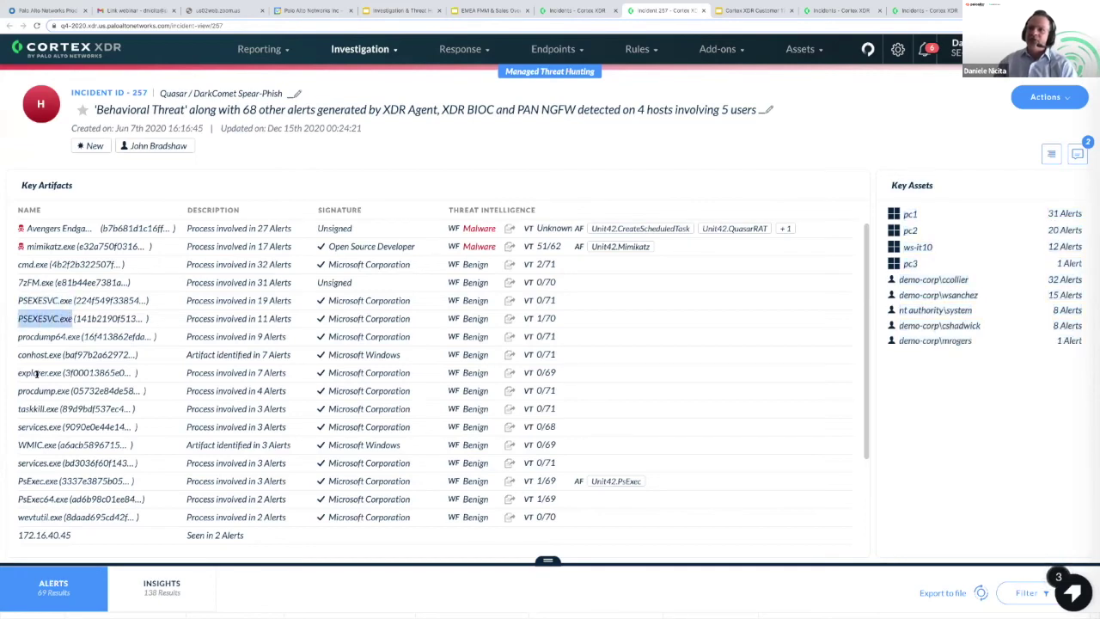
scroll(37, 373, "down", 2)
left_click_drag(18, 407, 56, 405)
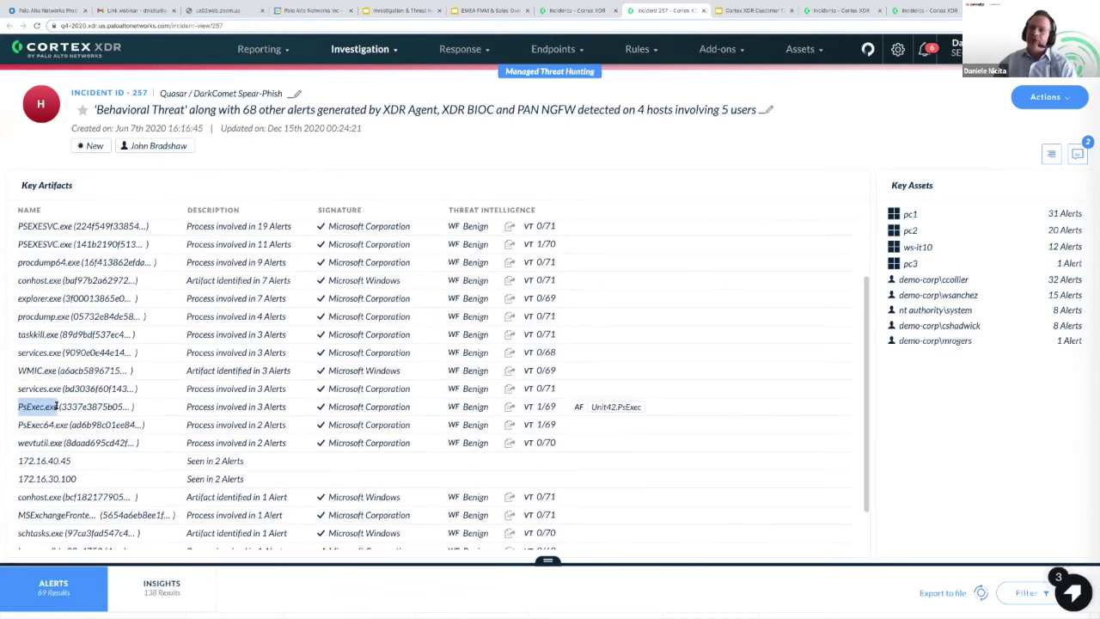
left_click_drag(18, 425, 69, 425)
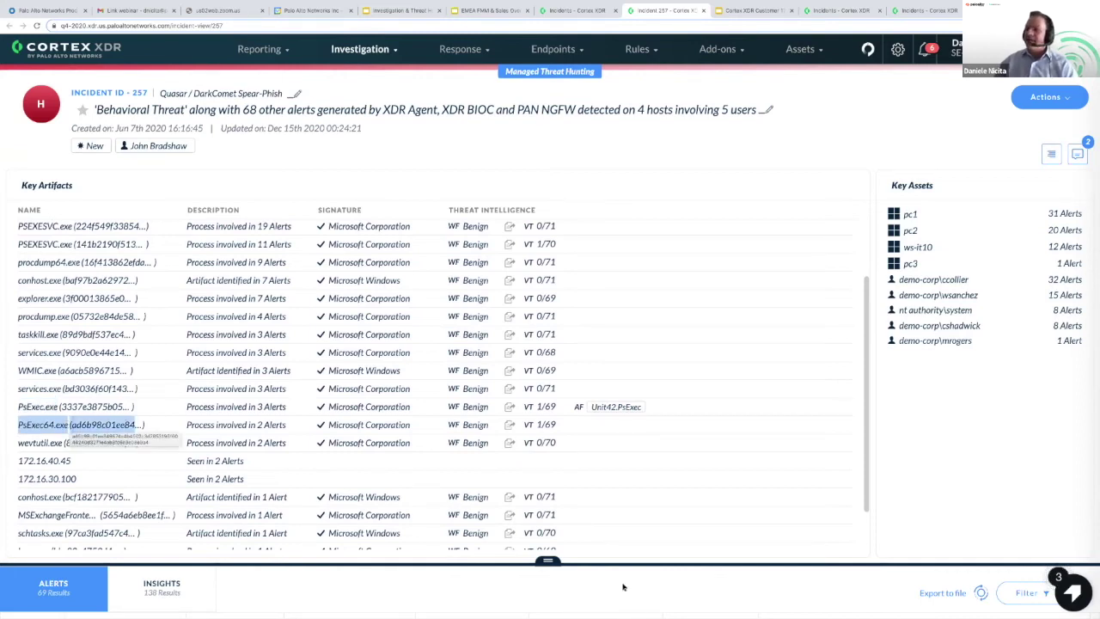
scroll(127, 417, "up", 1)
Step: Enlarge the incident's alerts table and open the Quasar RAT Command and Control alert's causality card in a new tab
left_click_drag(550, 560, 565, 295)
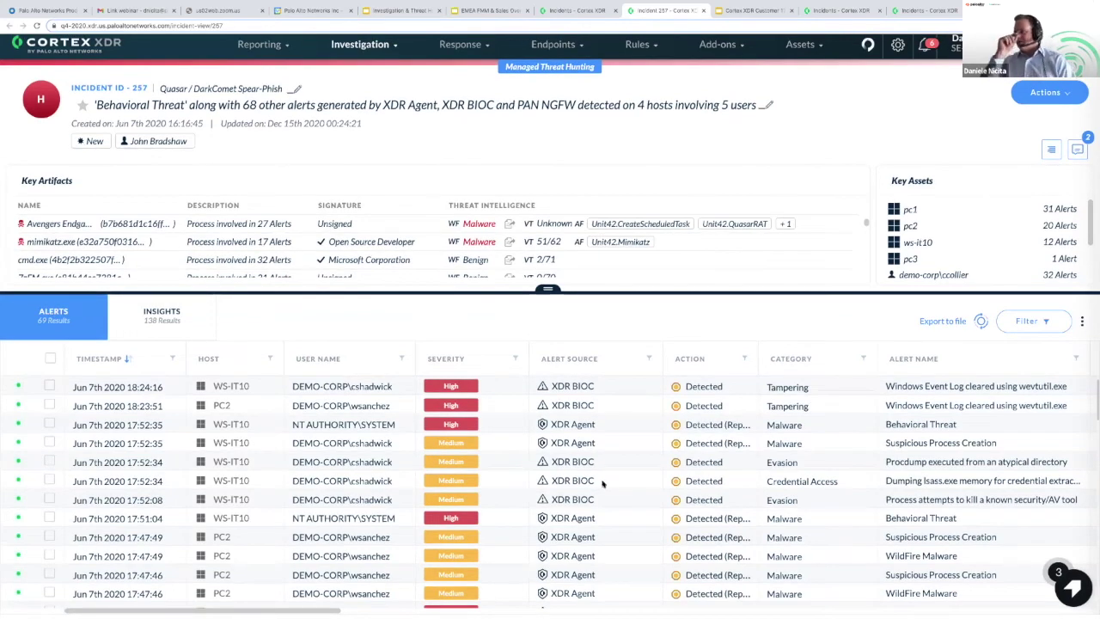
scroll(593, 482, "down", 5)
right_click(603, 489)
left_click(615, 478)
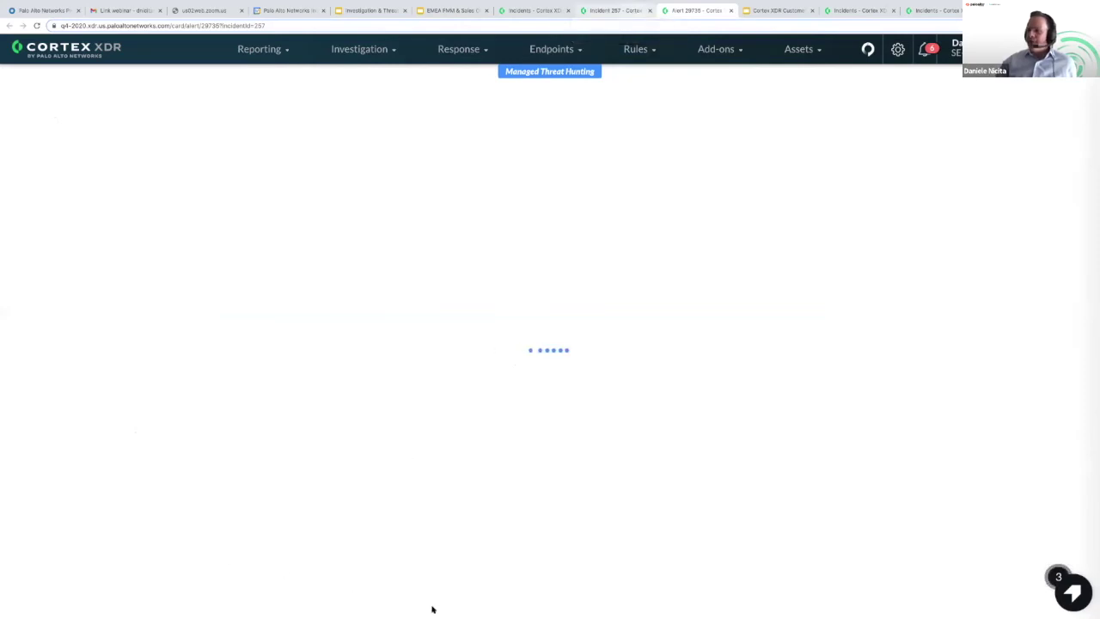
Step: Return to incident 257 and open the causality card of the Threat ID #320377020 alert in a new tab
key("ctrl+shift+Tab")
right_click(449, 474)
mouse_move(452, 472)
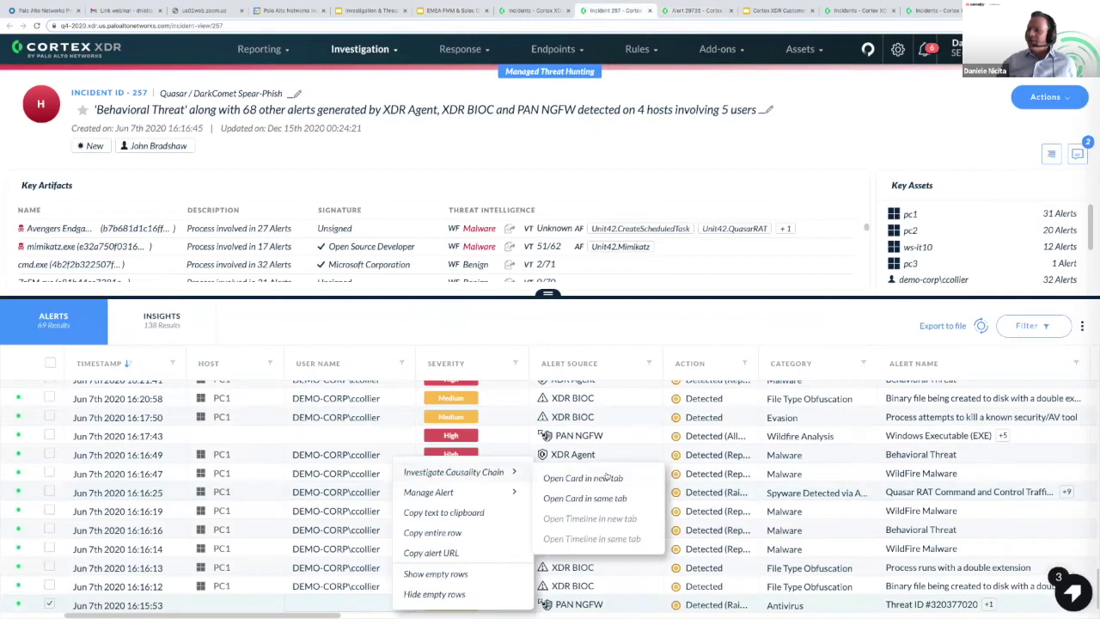
left_click(607, 475)
Step: Switch to the Quasar RAT alert's causality card and inspect the Avengers Endgame process and its WildFire Malware alert's action
left_click(709, 11)
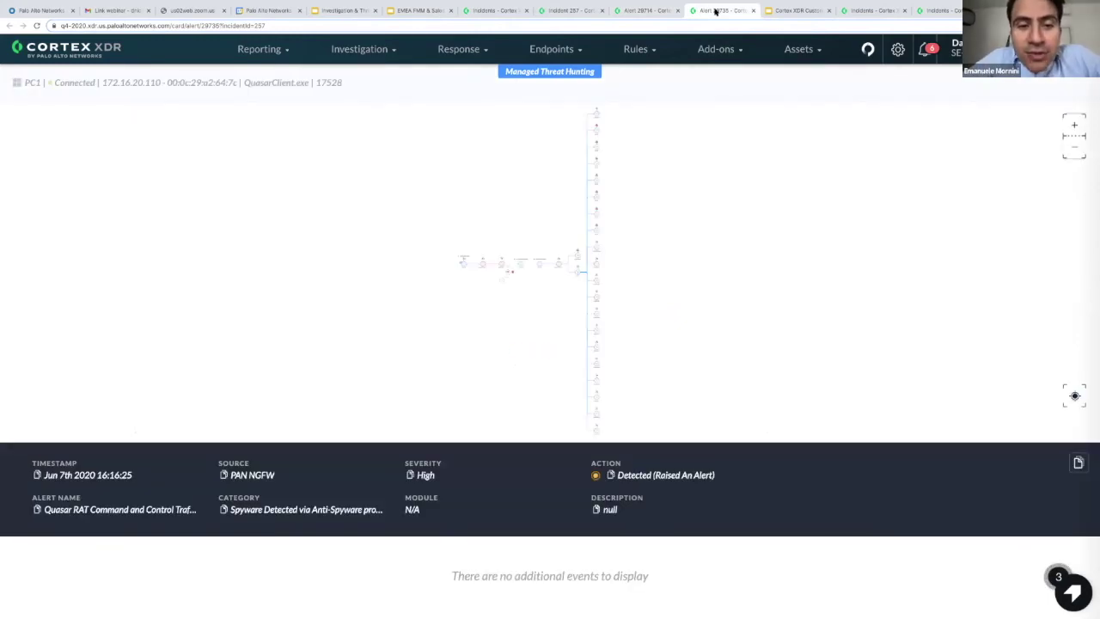
left_click(1073, 125)
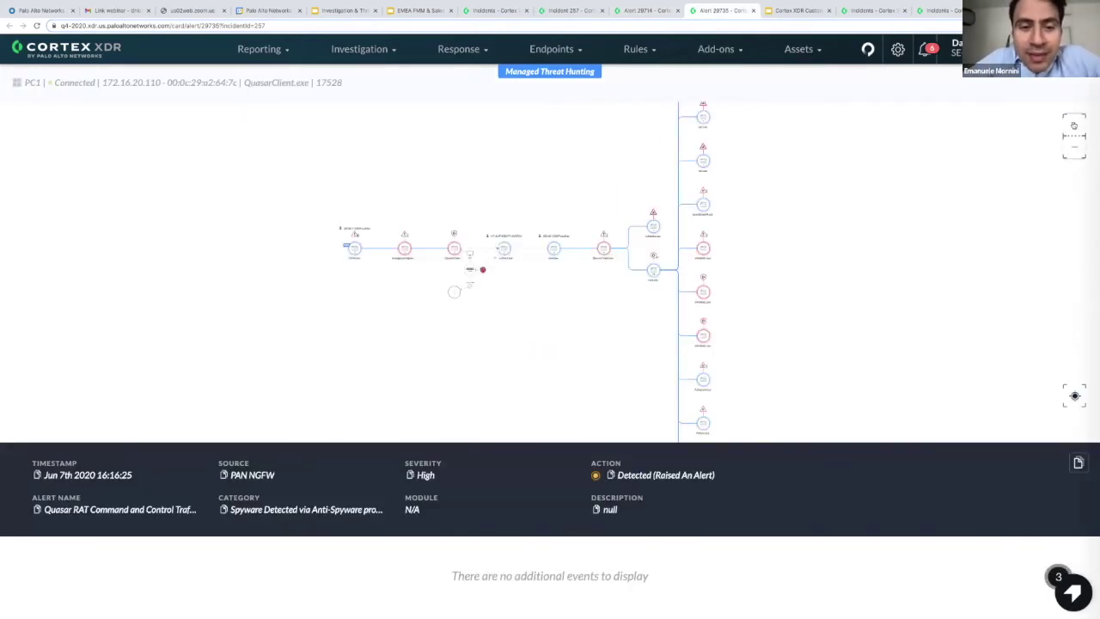
left_click(1074, 125)
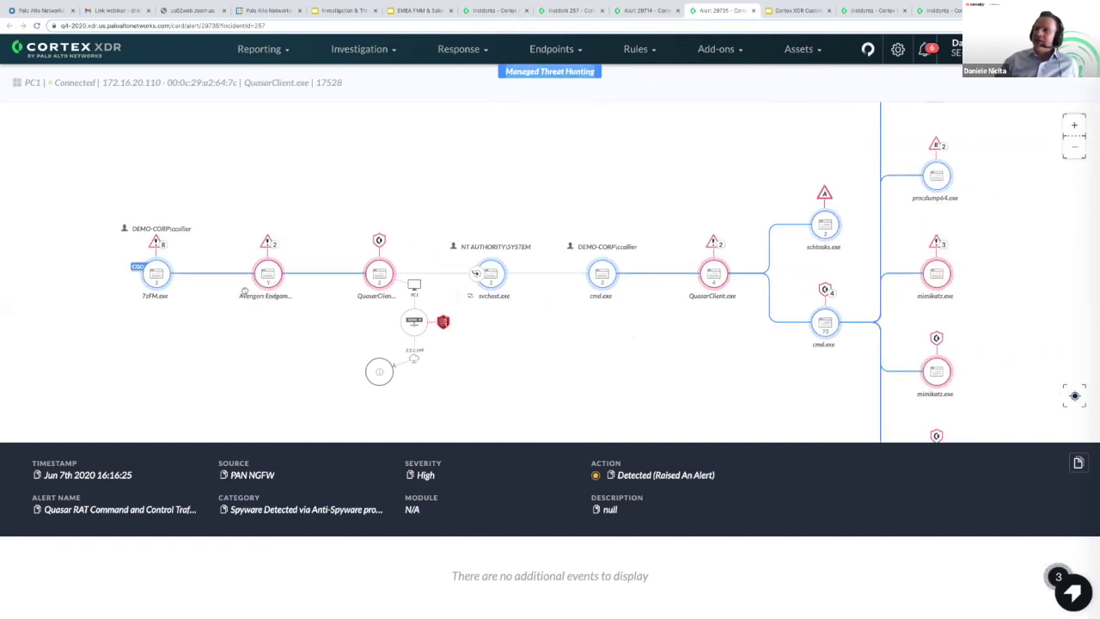
left_click(269, 277)
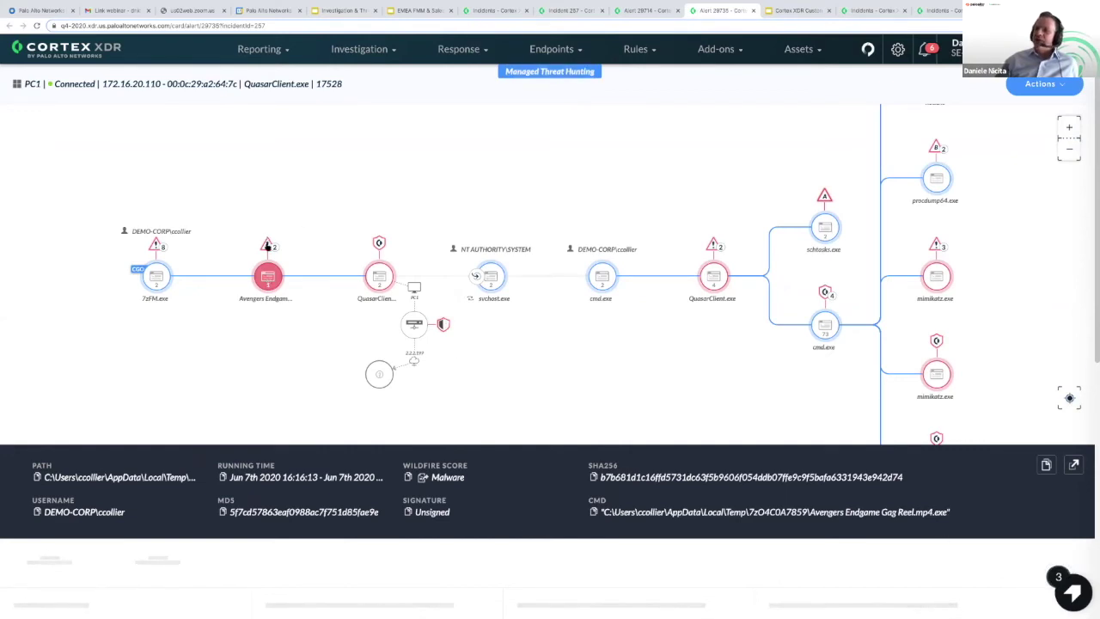
left_click(268, 247)
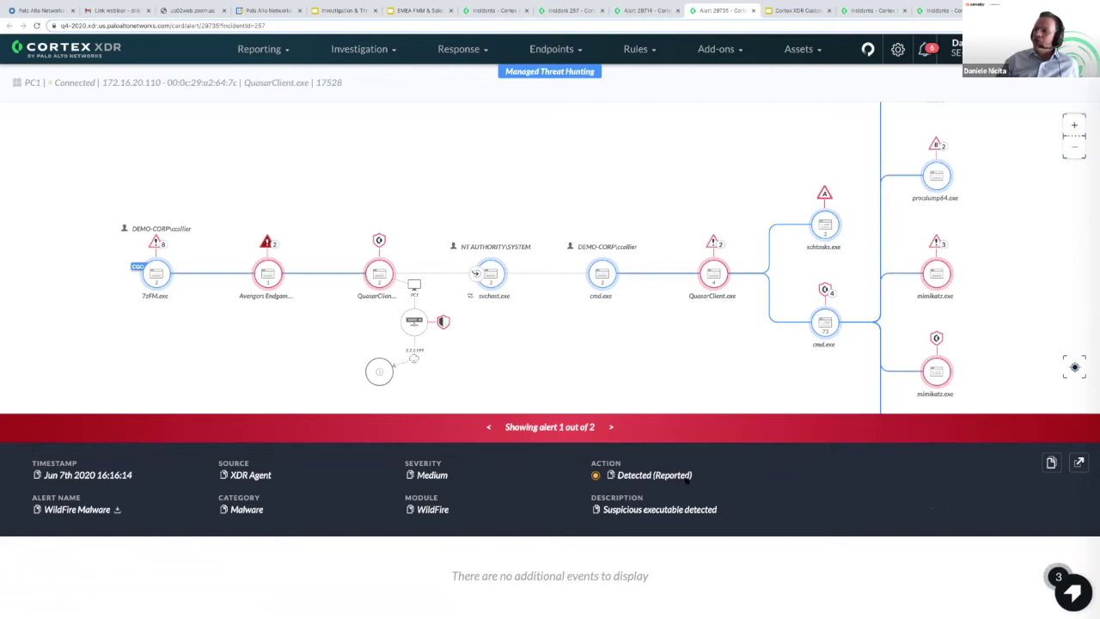
left_click_drag(696, 475, 612, 475)
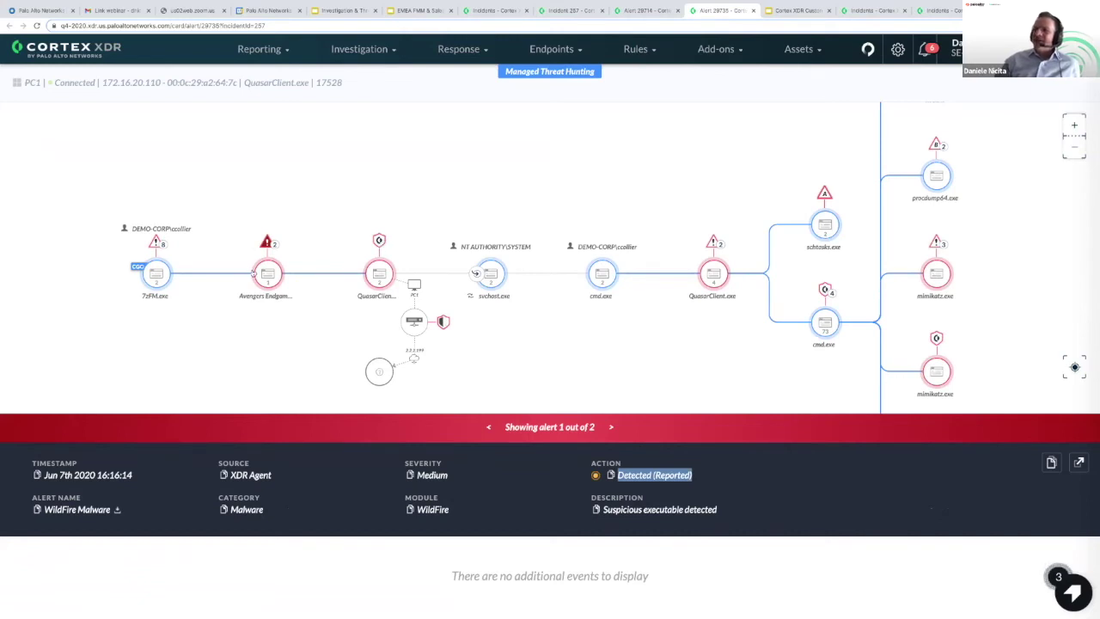
Step: Select the 7zFM.exe node in the causality chain and display its process information and analytics profiles
left_click(155, 276)
left_click(155, 275)
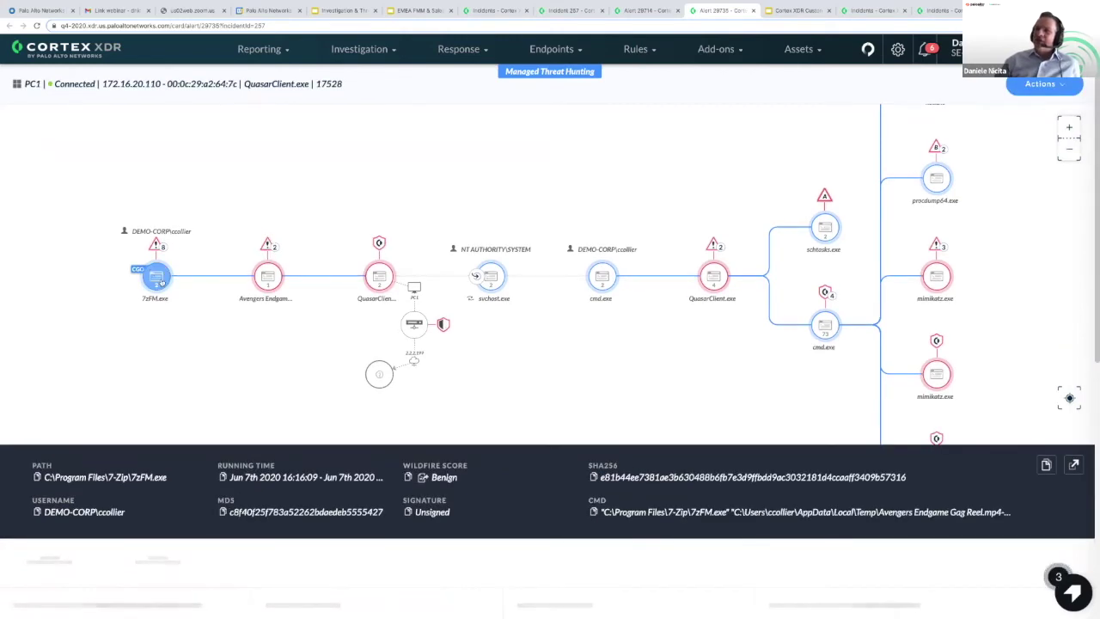
right_click(156, 280)
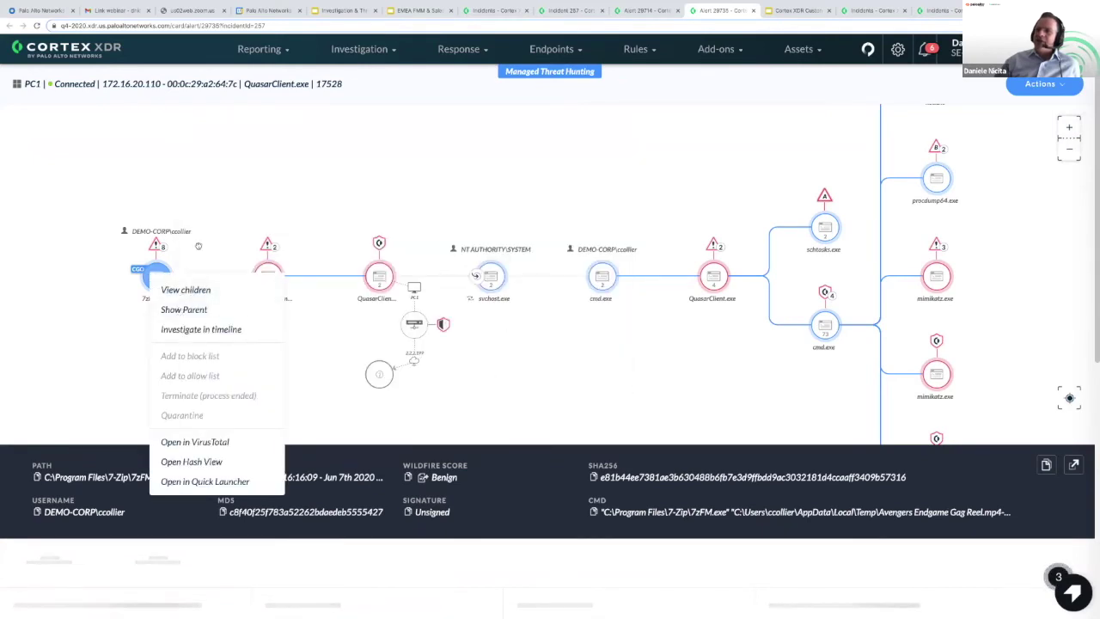
left_click(163, 277)
mouse_move(163, 276)
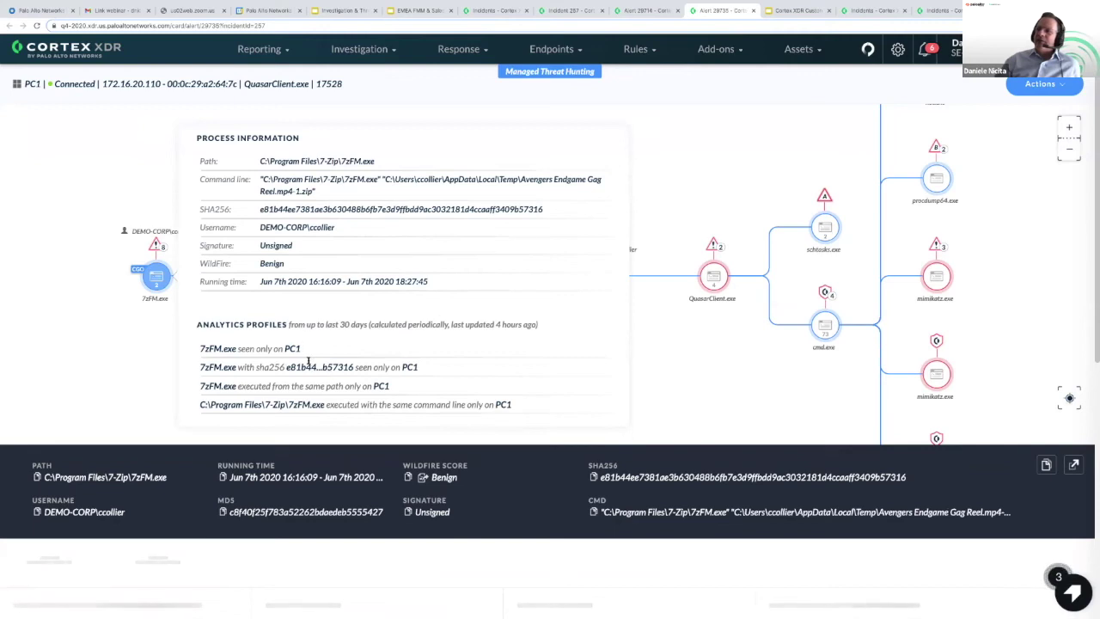
Step: Close the process information and inspect the firewall alert on QuasarClient.exe's network connection, highlighting its source
triple_click(378, 281)
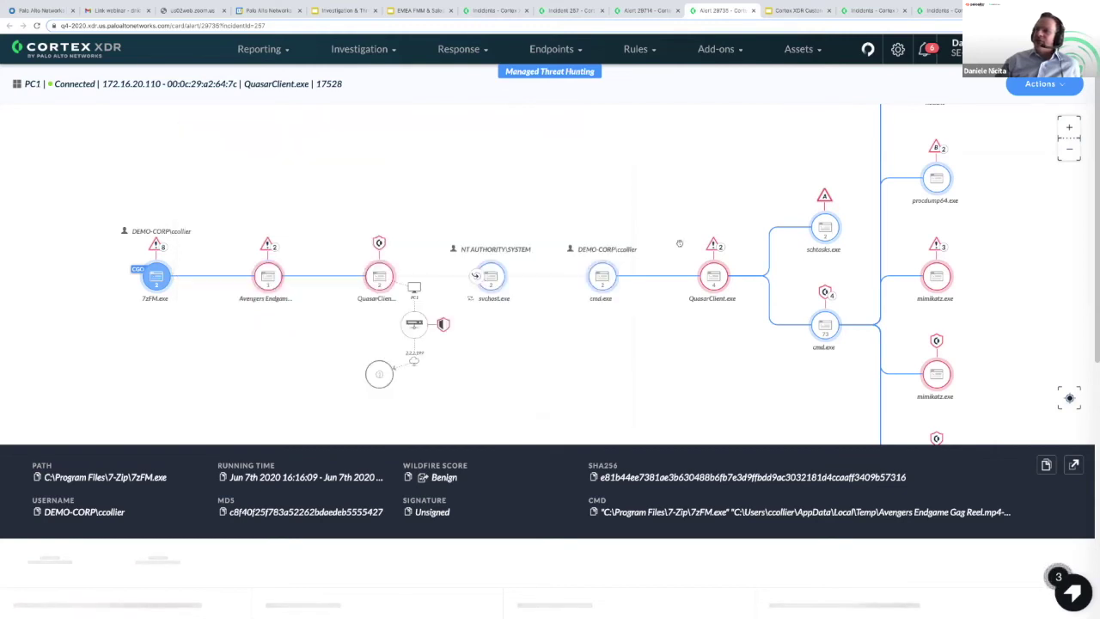
mouse_move(497, 280)
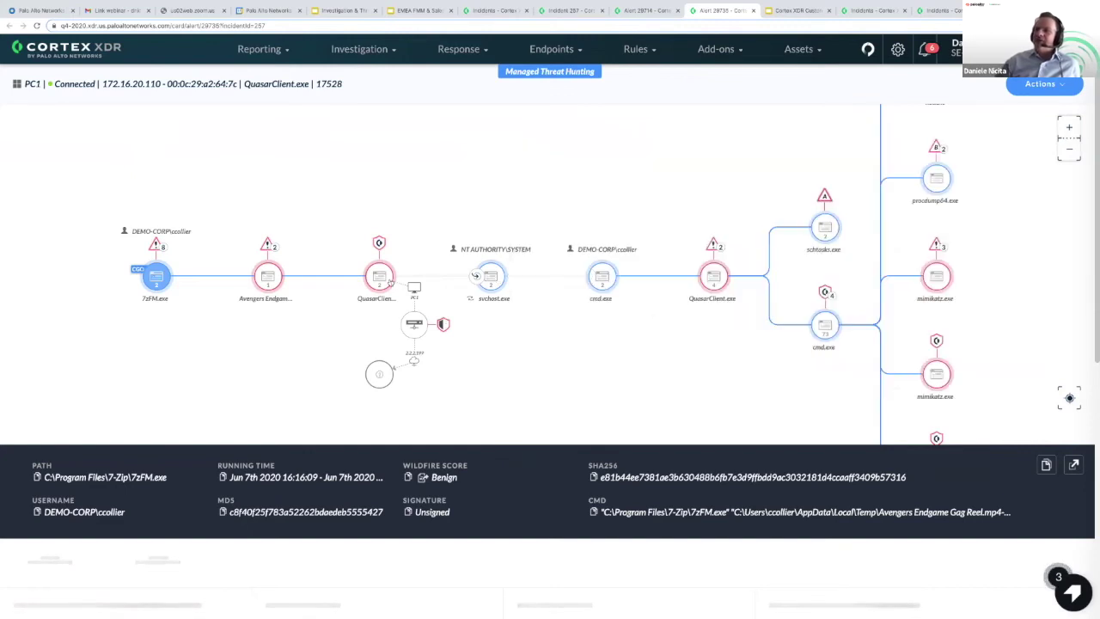
mouse_move(380, 280)
left_click(445, 324)
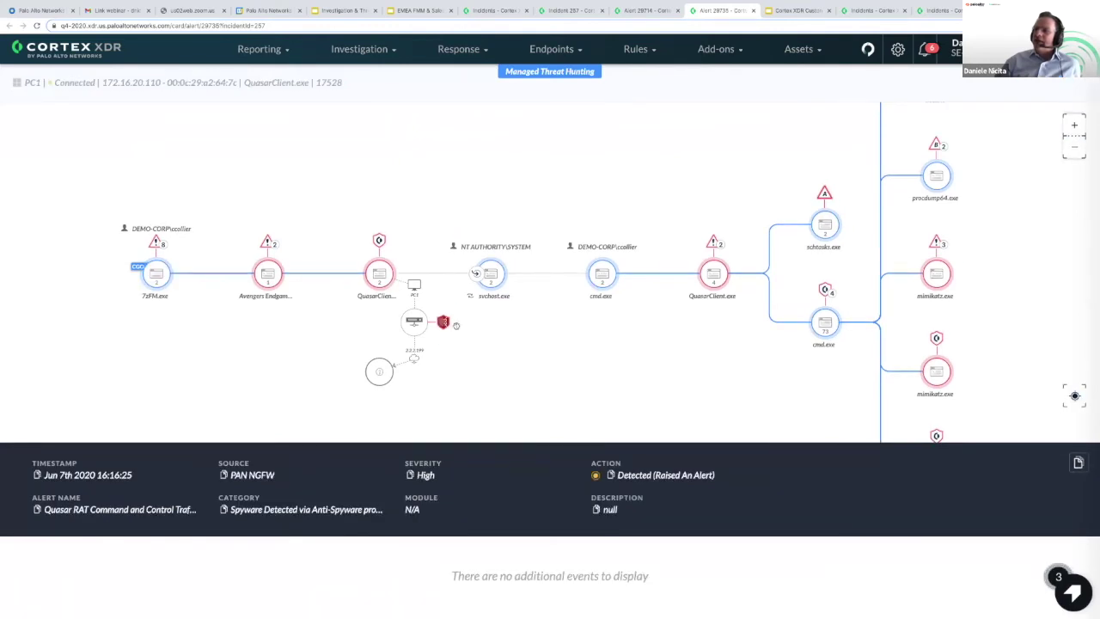
left_click_drag(273, 476, 222, 475)
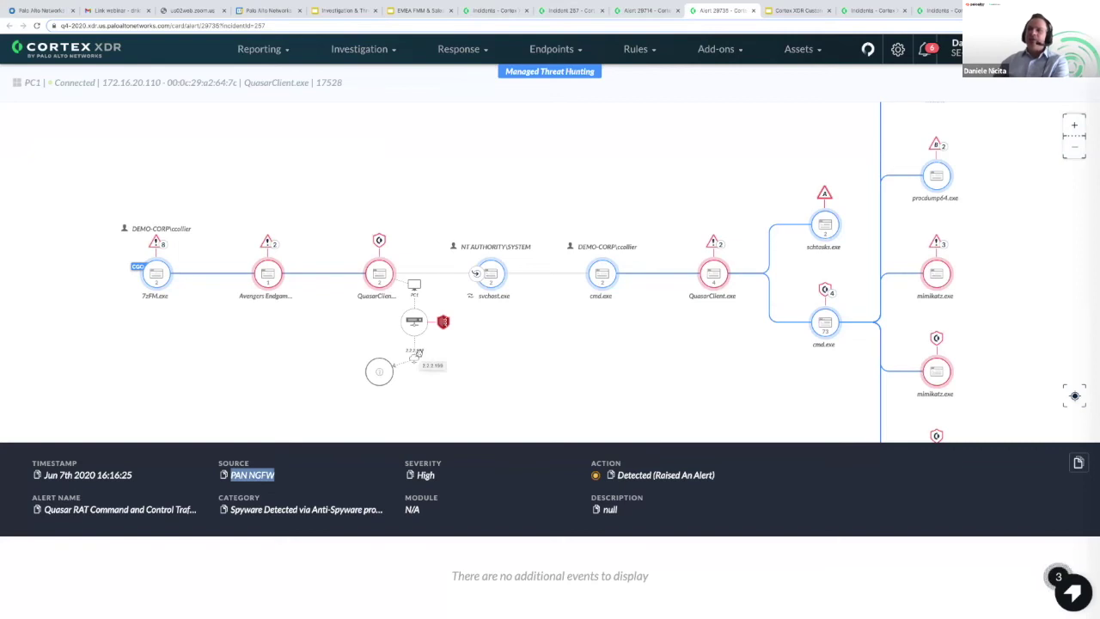
Step: Select the cmd.exe node spawned by QuasarClient.exe in the causality chain and display its table of all actions
left_click_drag(466, 308, 116, 259)
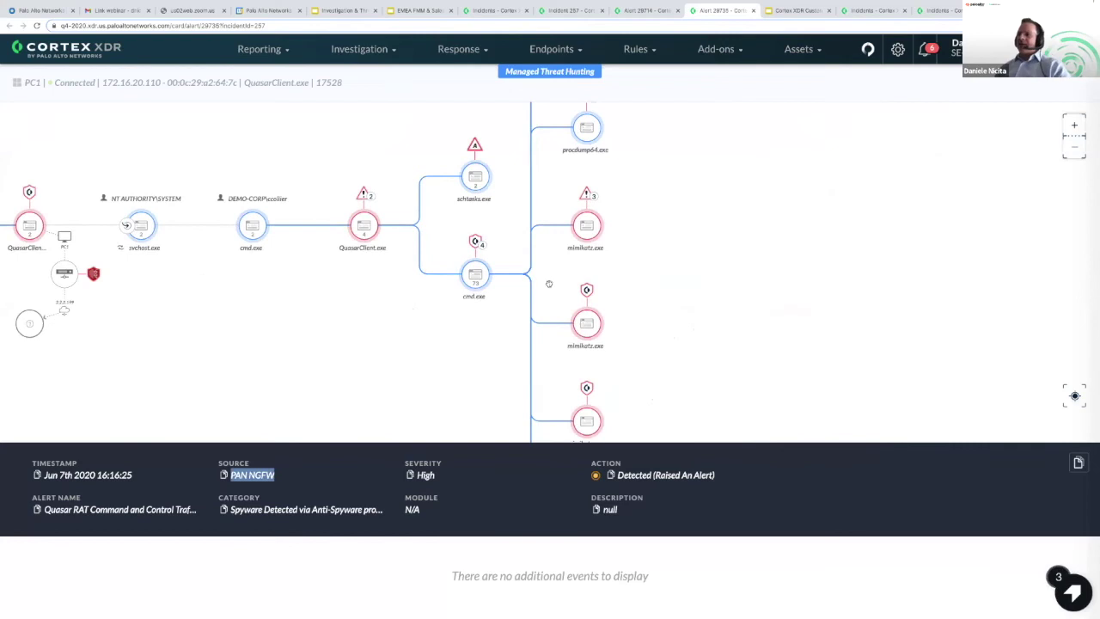
left_click(475, 278)
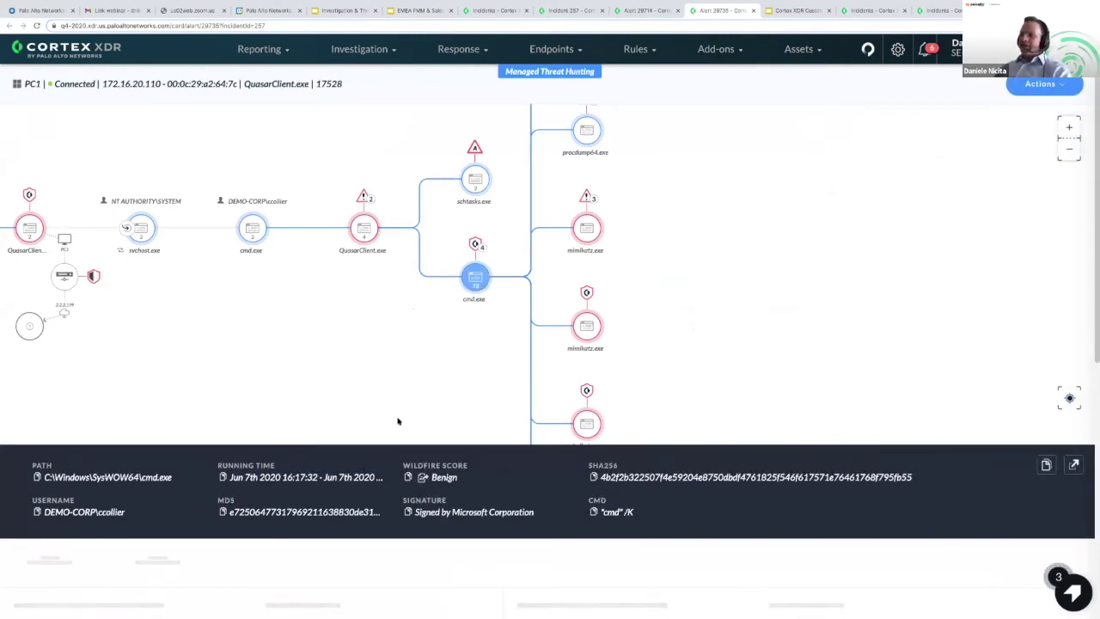
scroll(391, 490, "down", 1)
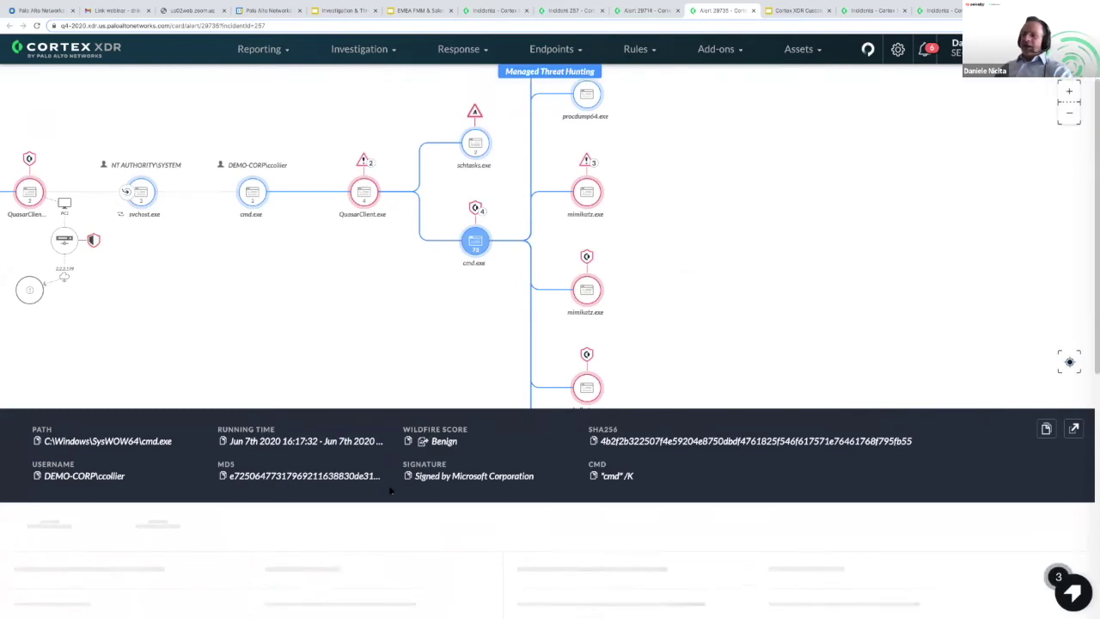
scroll(391, 490, "down", 2)
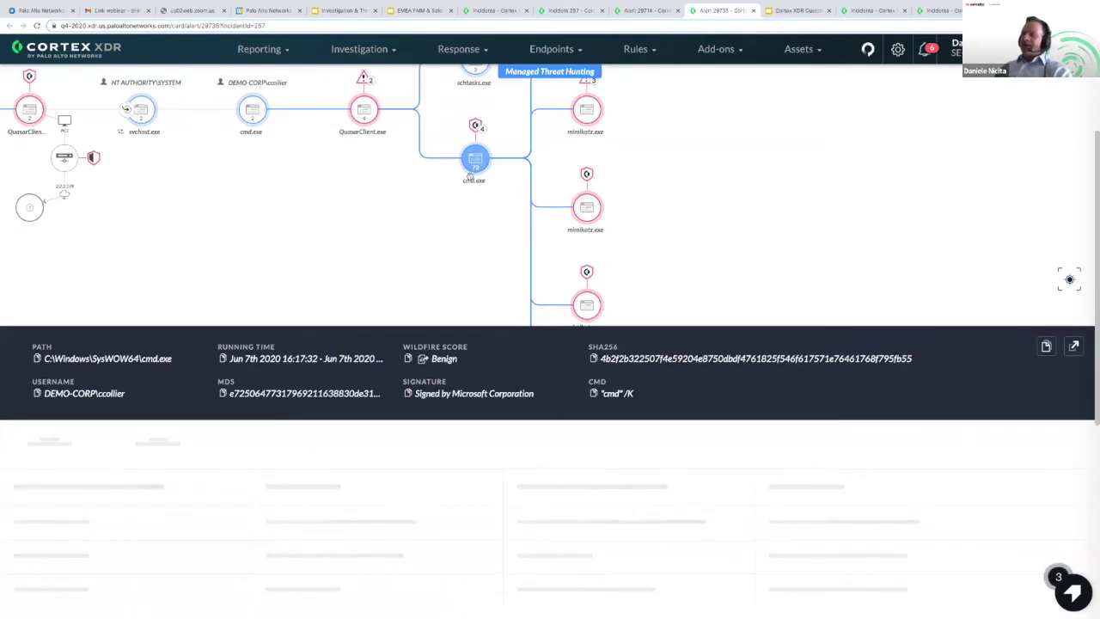
scroll(462, 512, "down", 3)
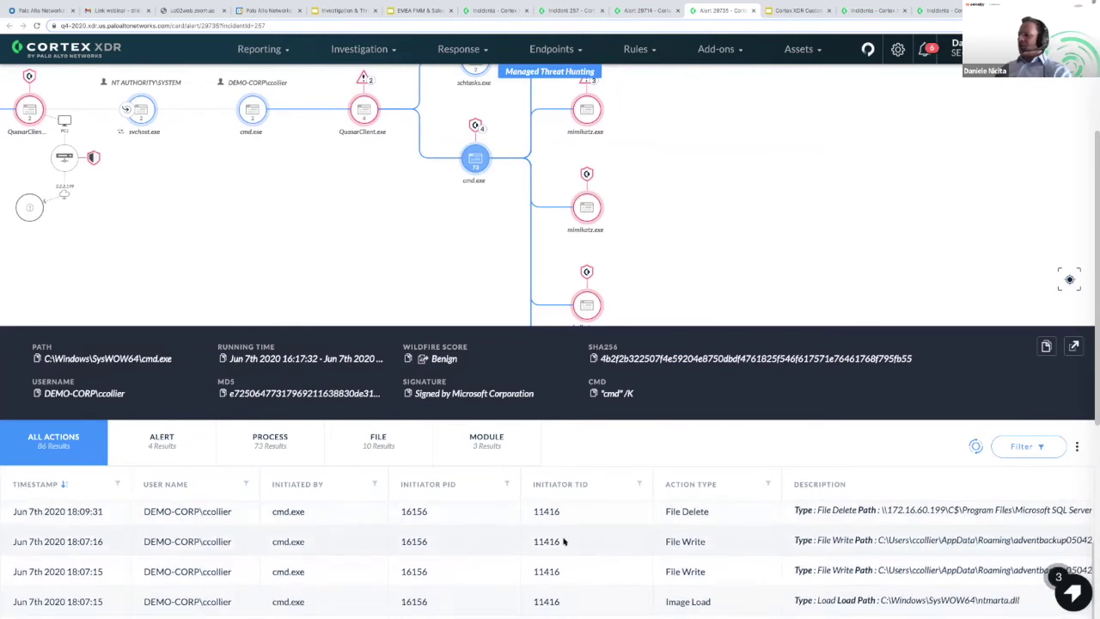
Step: Examine the descriptions of cmd.exe's process executions, highlighting the PsExec command line that targets 172.16.30.100
scroll(622, 525, "right", 3)
scroll(589, 522, "down", 2)
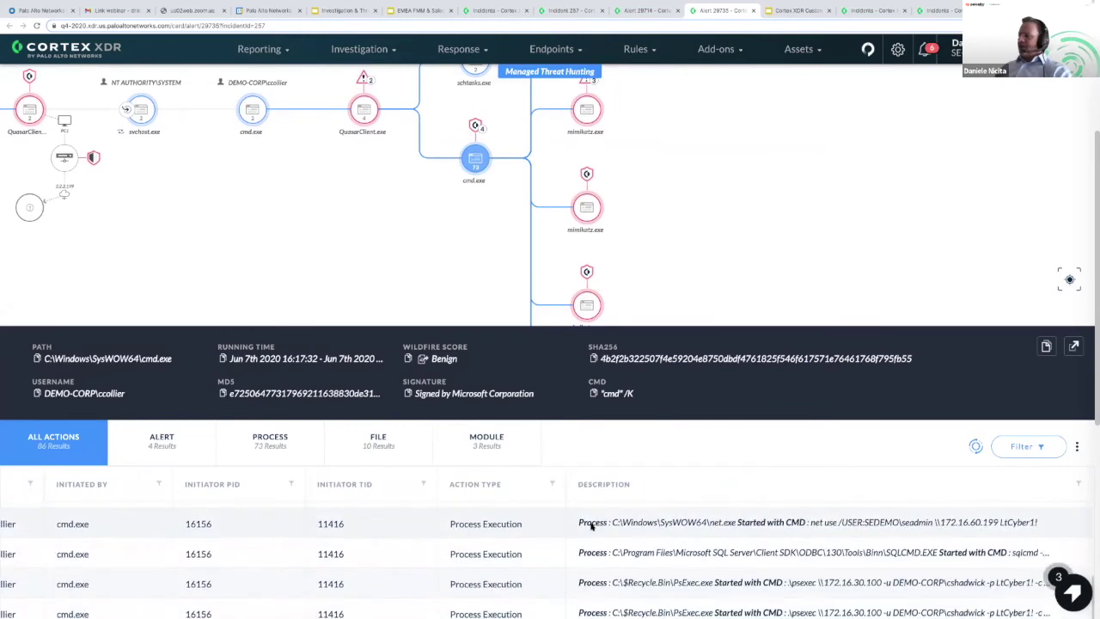
scroll(754, 536, "down", 3)
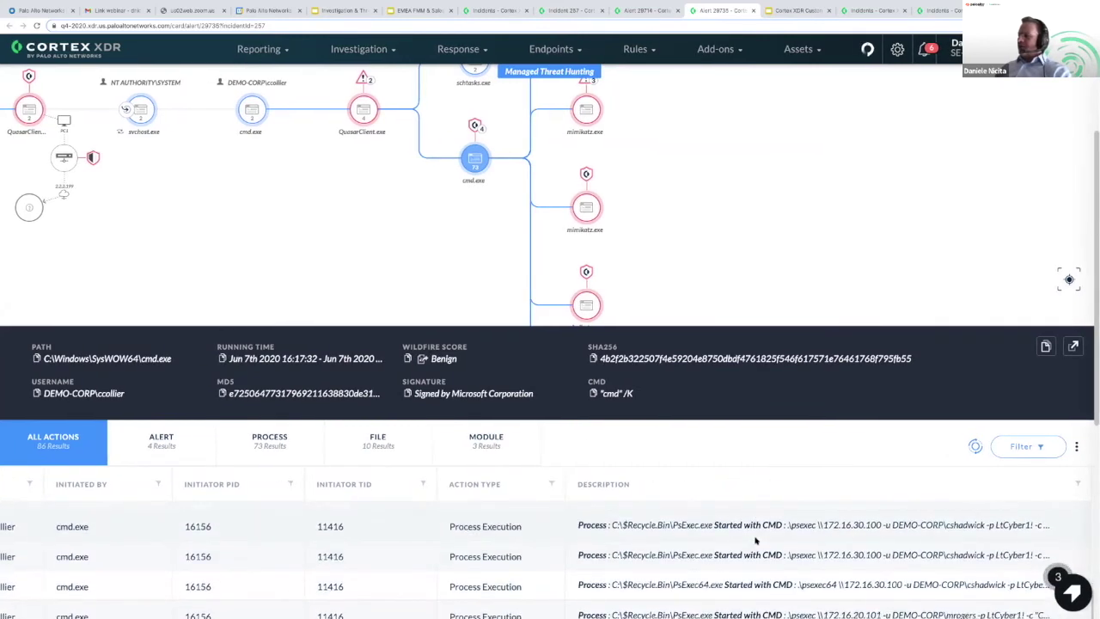
left_click_drag(789, 534, 914, 534)
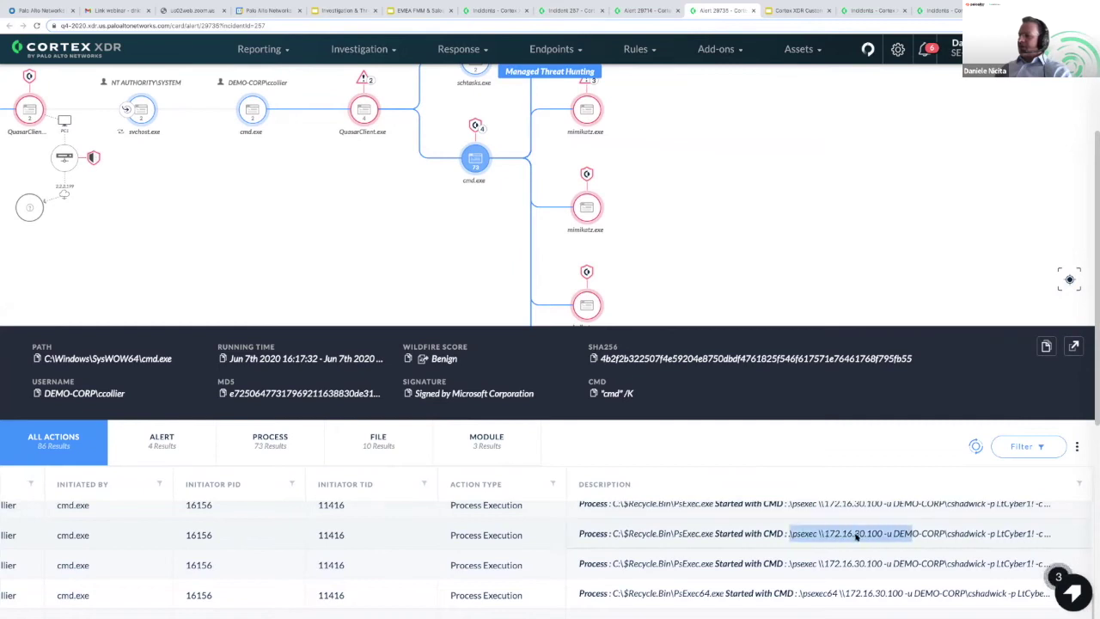
left_click_drag(1042, 534, 935, 534)
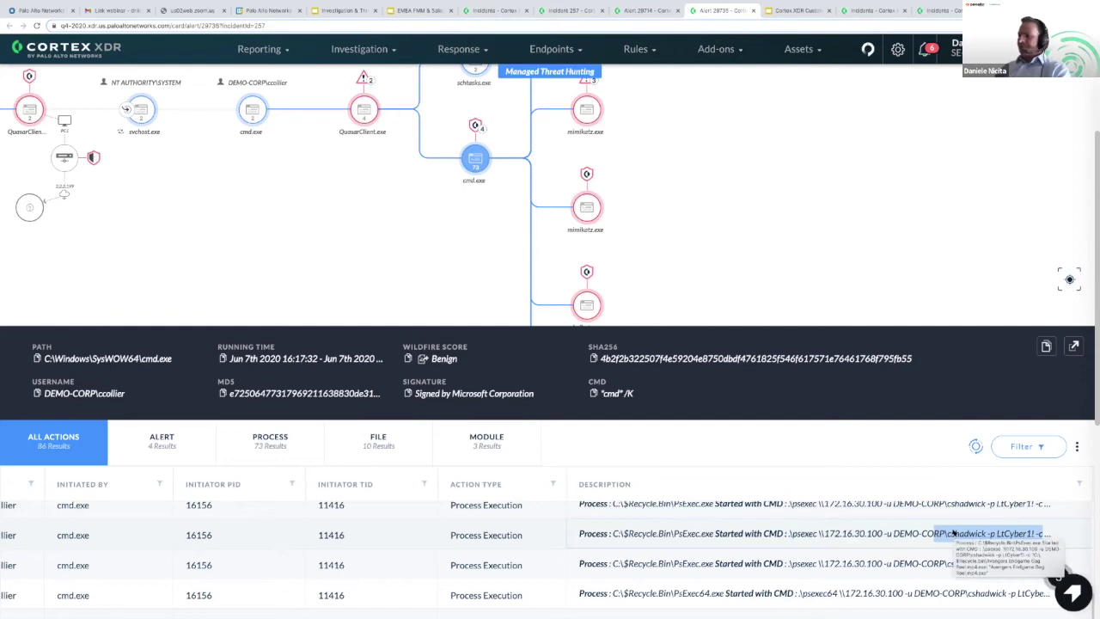
scroll(287, 523, "down", 5)
scroll(292, 524, "left", 3)
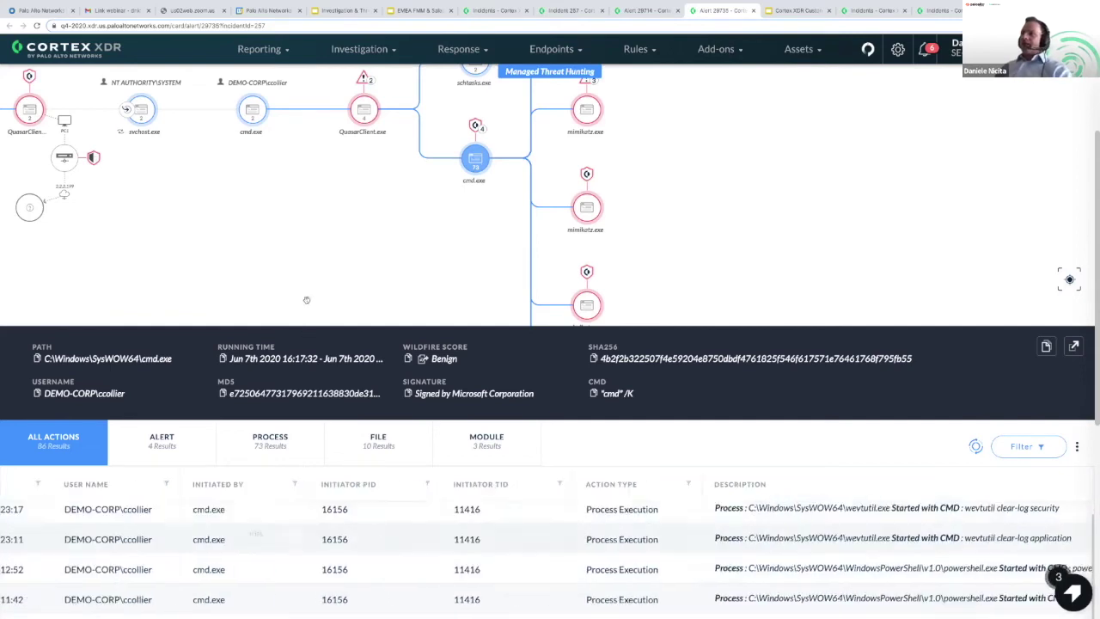
Step: Return to incident 257 and open the asset view of the key asset pc1
scroll(306, 300, "up", 3)
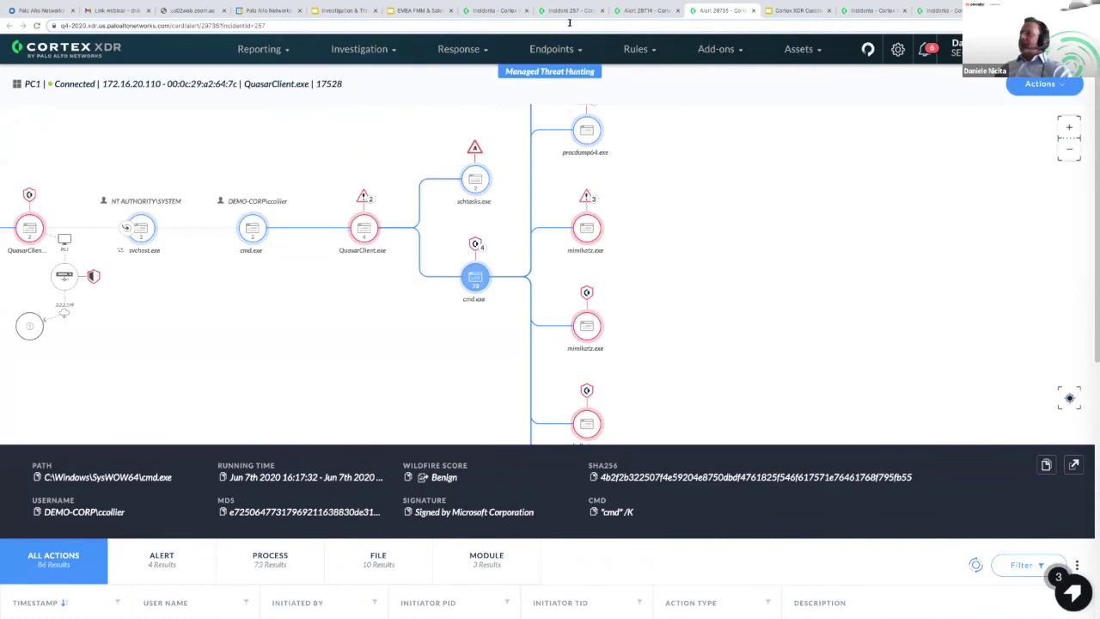
left_click(646, 10)
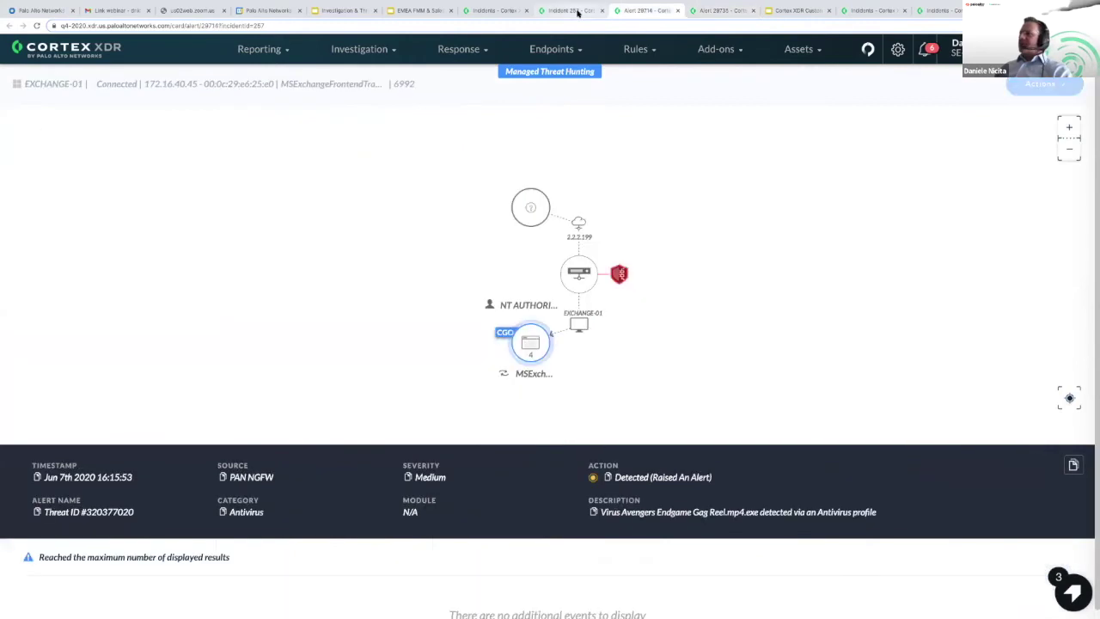
left_click(574, 11)
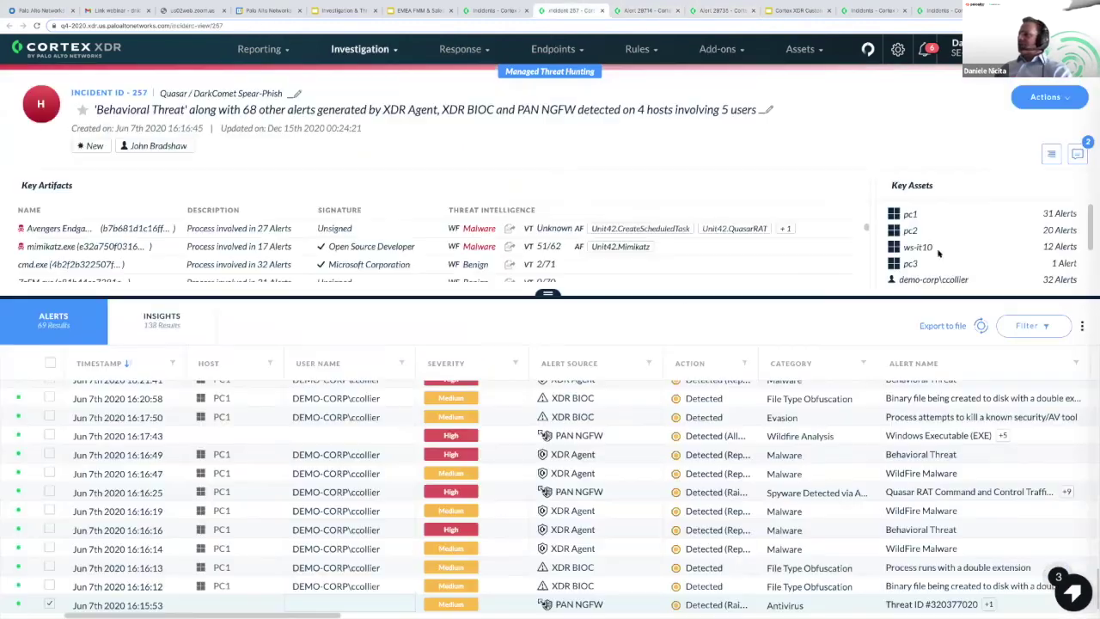
left_click(908, 213)
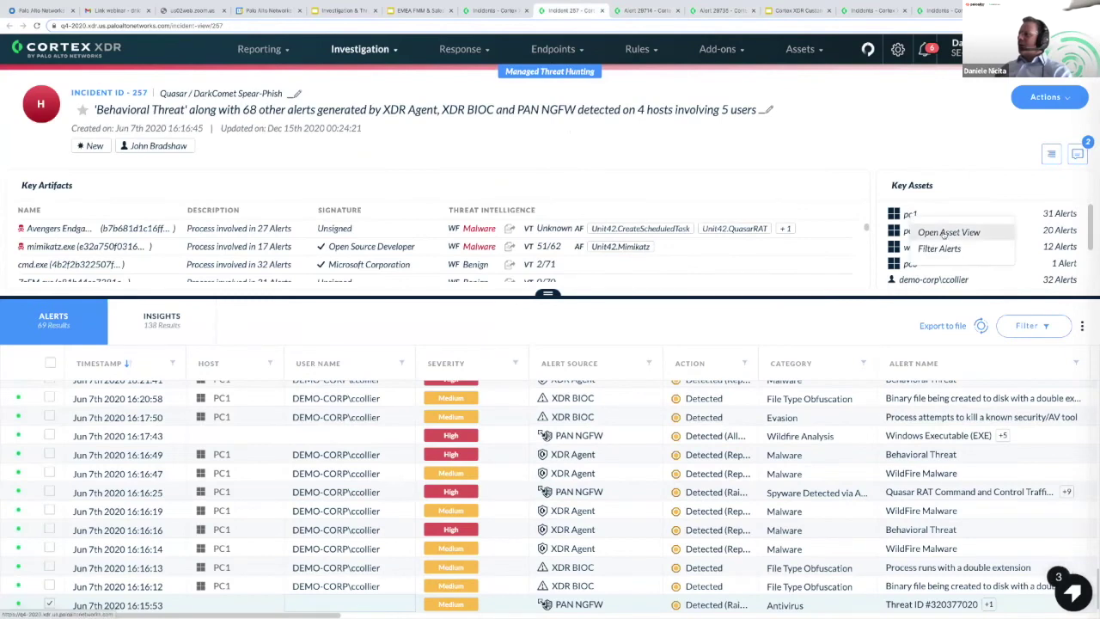
left_click(943, 234)
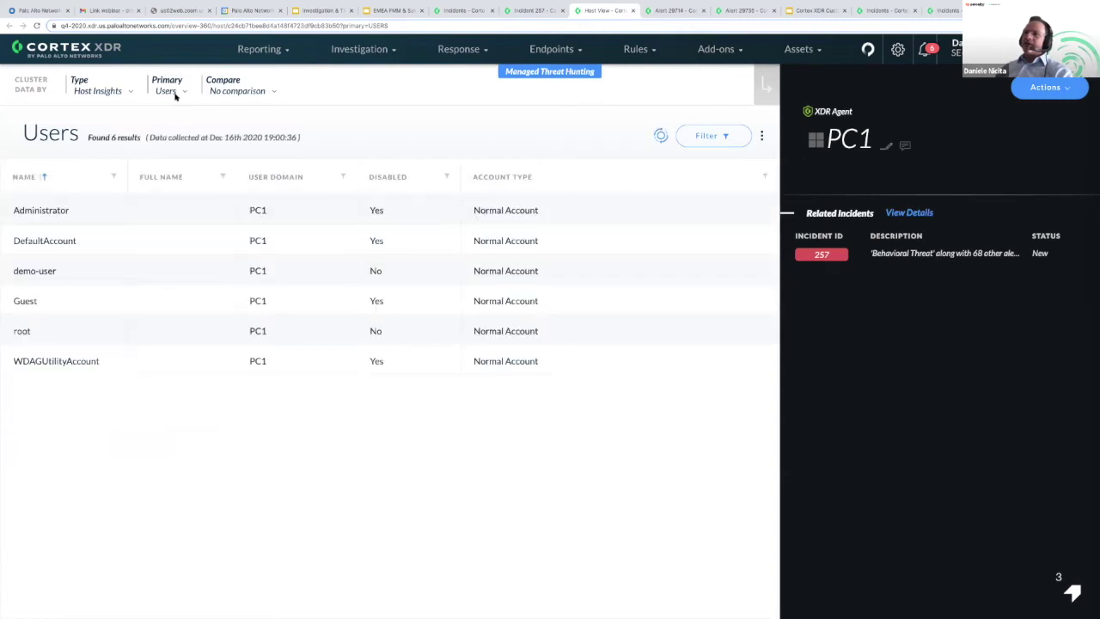
Step: Display PC1's disks and autoruns in the host insights and browse the autoruns list
left_click(160, 91)
left_click(174, 158)
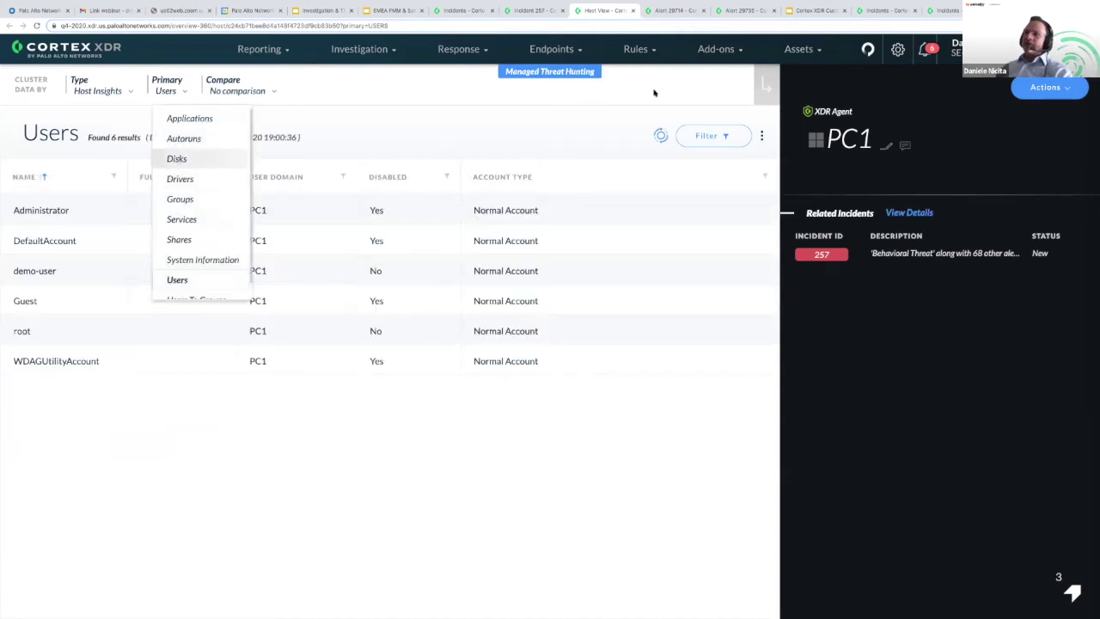
left_click(766, 85)
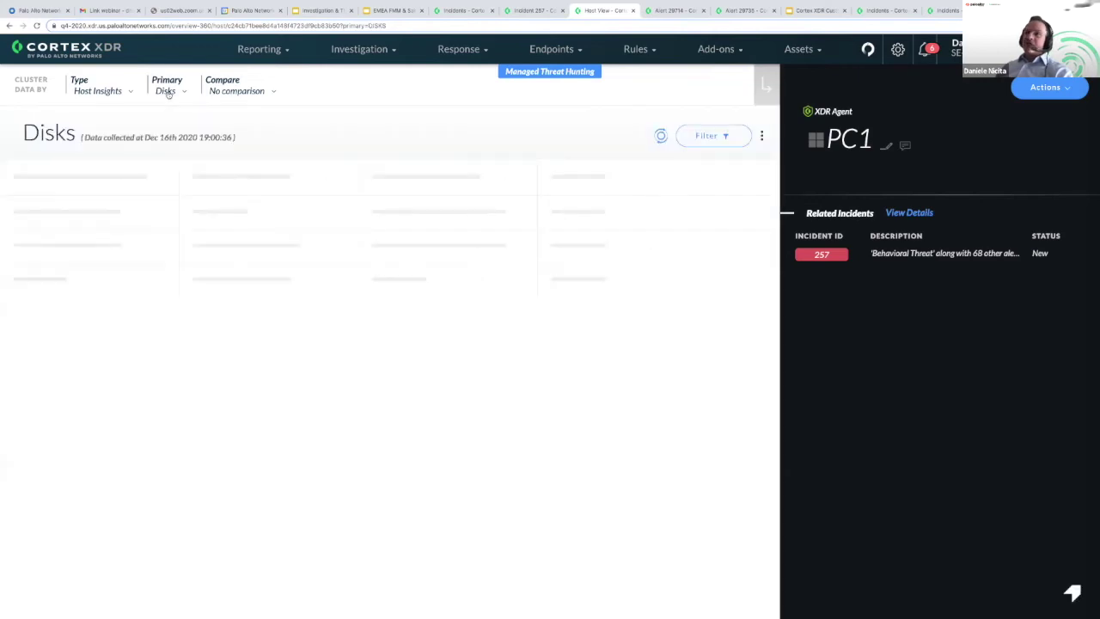
left_click(170, 92)
left_click(184, 139)
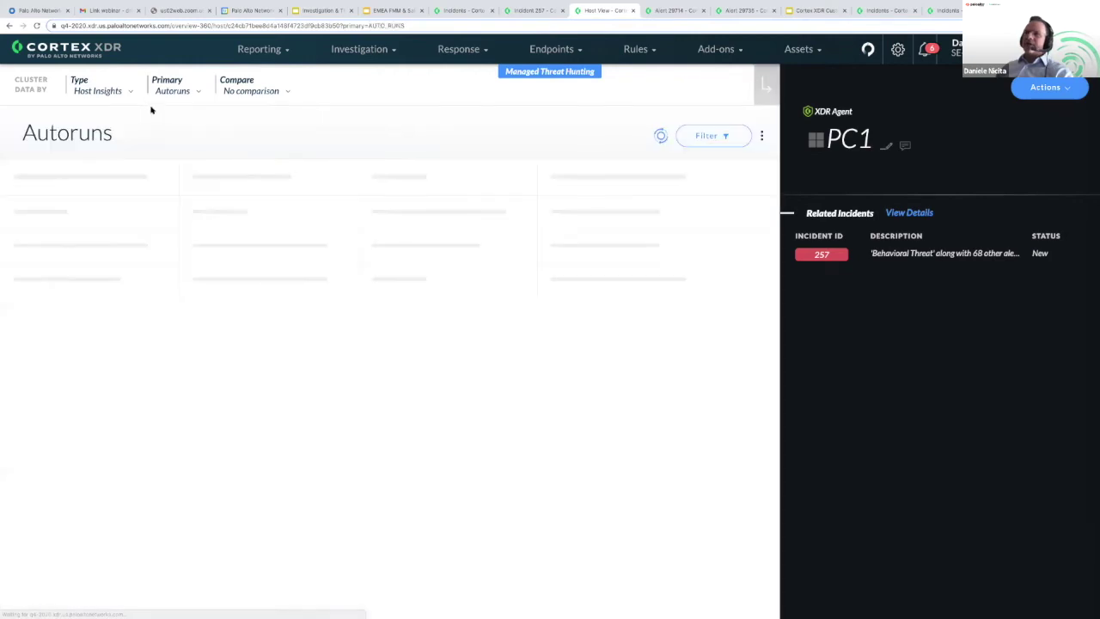
scroll(99, 300, "down", 3)
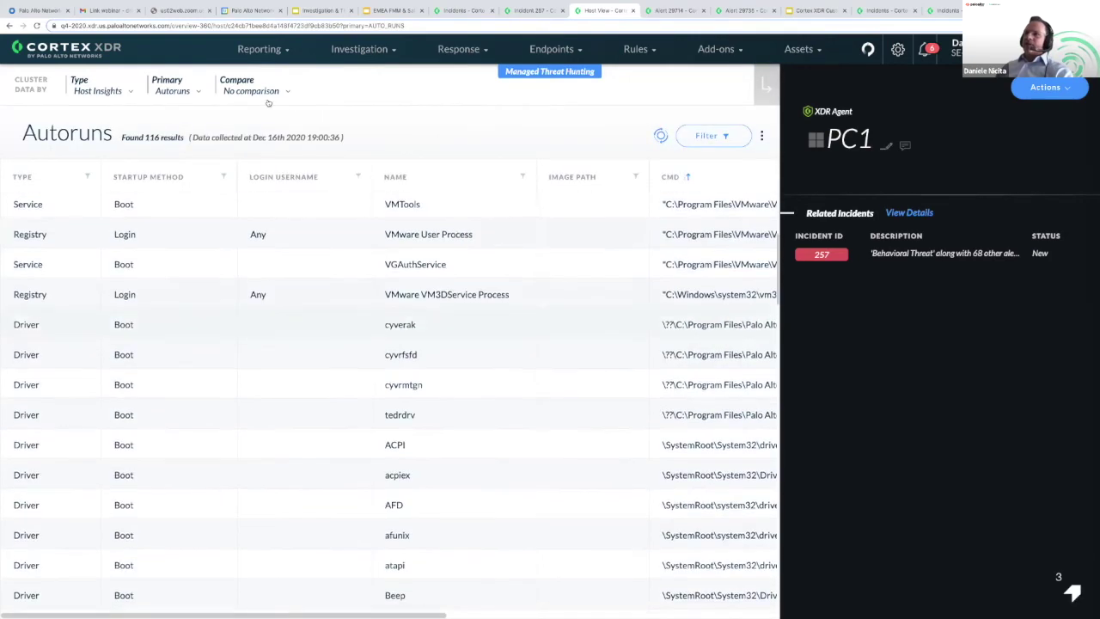
scroll(172, 258, "up", 3)
Step: Compare PC1's autoruns with the Dec 14th 2020 19:00:30 snapshot and hide the rows whose status is Identical
left_click(251, 90)
scroll(257, 184, "down", 2)
scroll(258, 184, "down", 6)
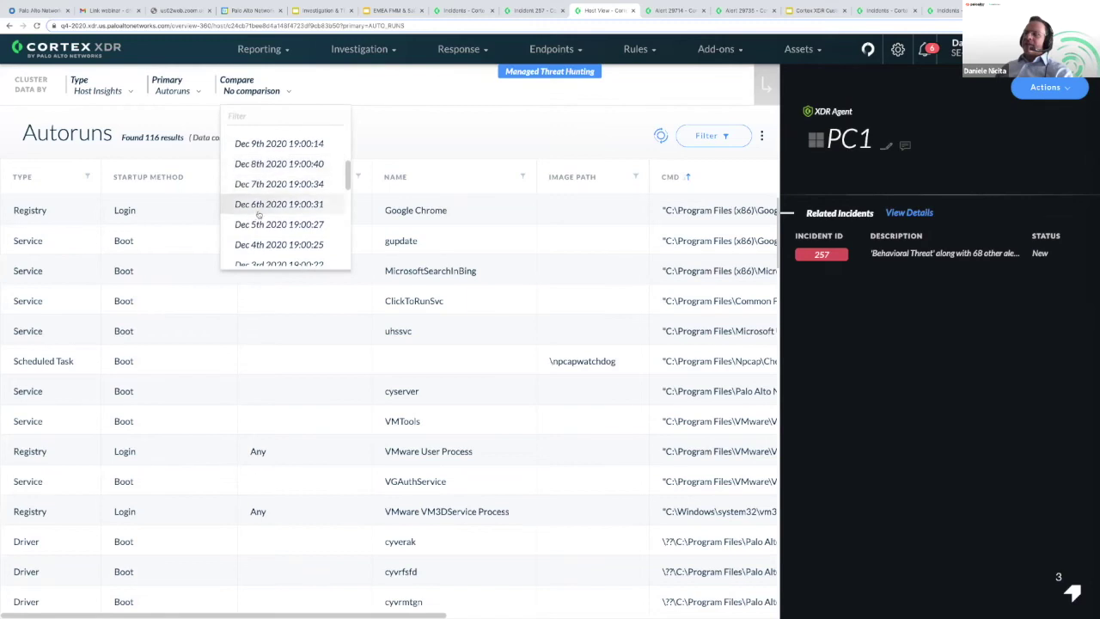
scroll(258, 211, "up", 8)
left_click(268, 178)
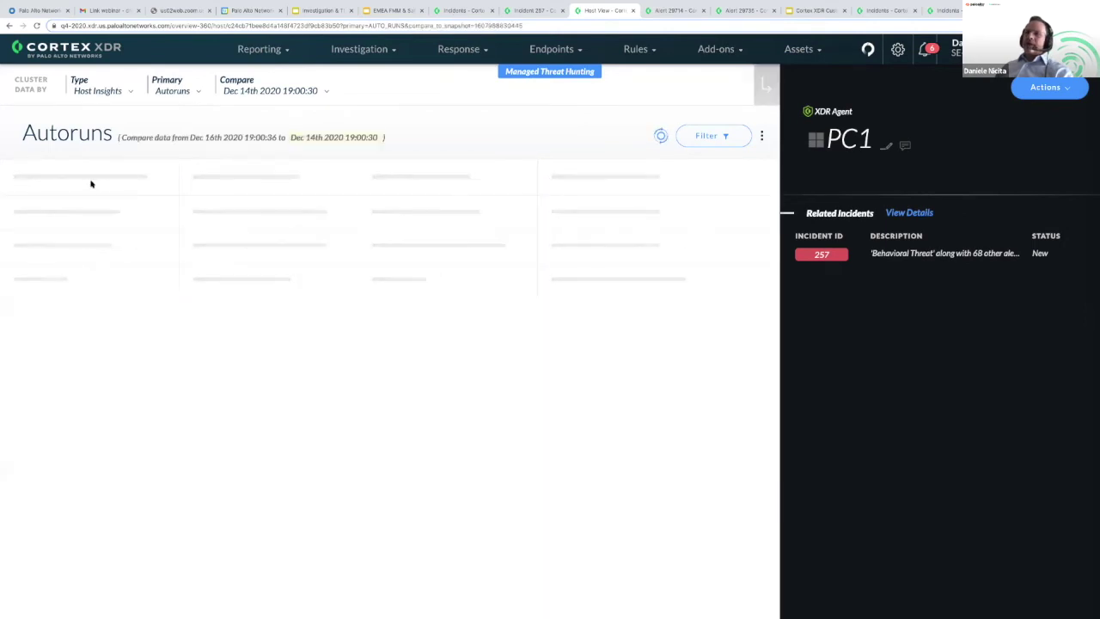
right_click(41, 210)
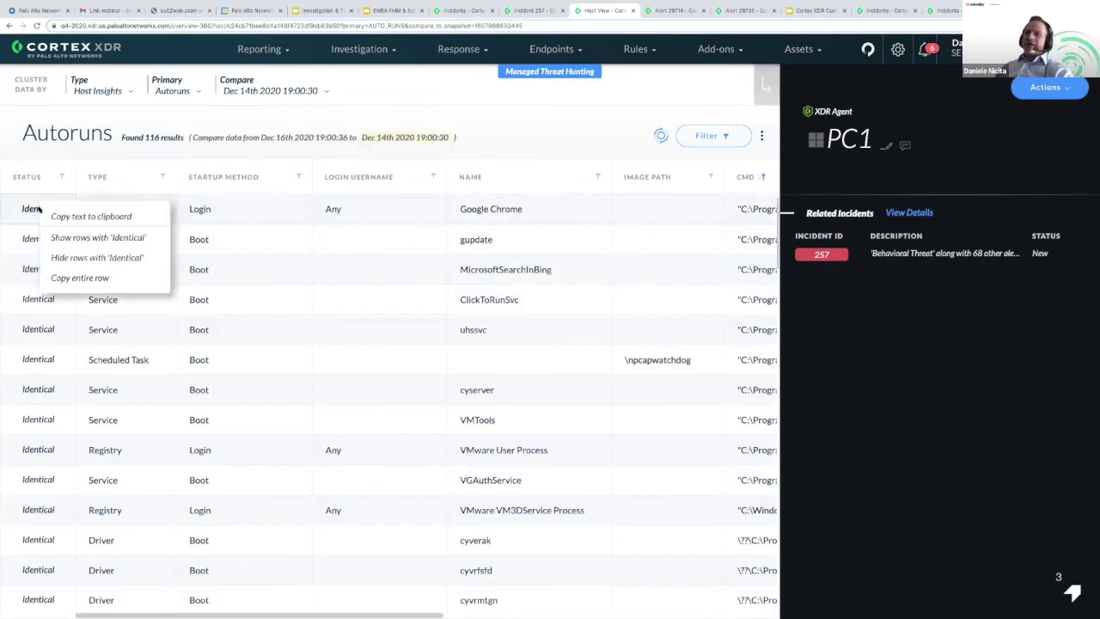
left_click(69, 259)
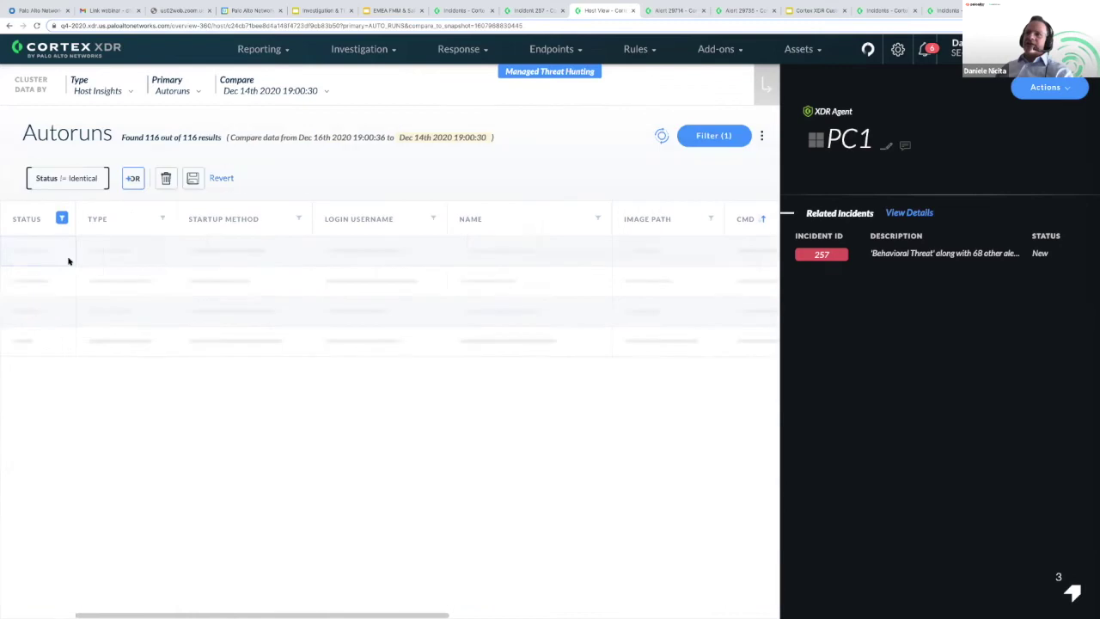
Step: Compare the autoruns with the Dec 11th 2020 19:00:15 and Nov 16th 2020 16:04:53 snapshots and examine the changed entries' commands
left_click(271, 92)
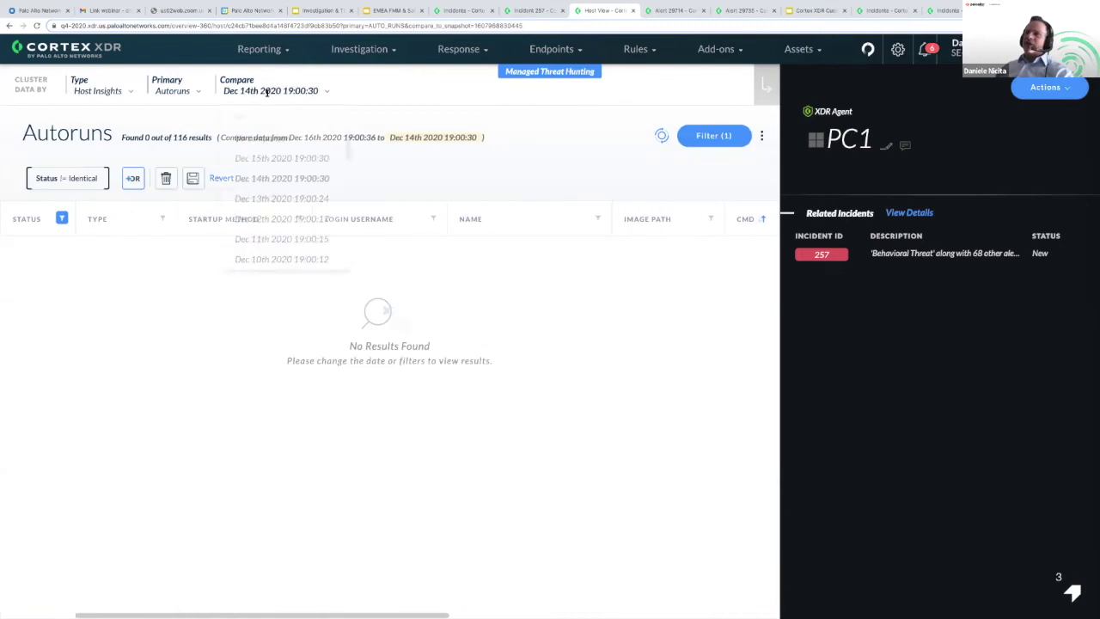
left_click(264, 238)
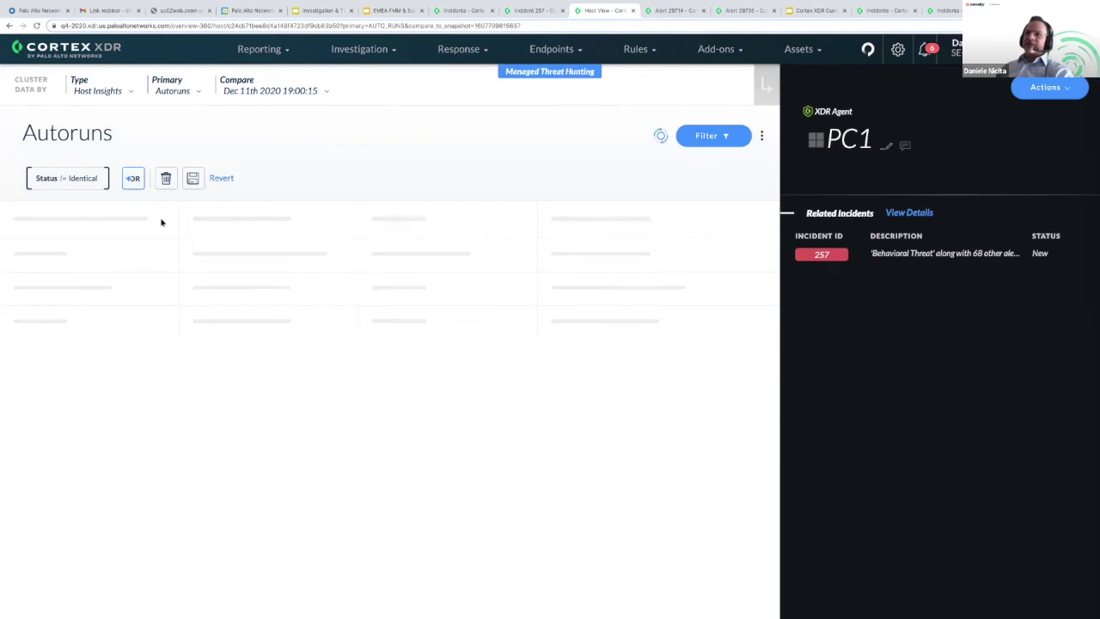
left_click(263, 93)
left_click(258, 253)
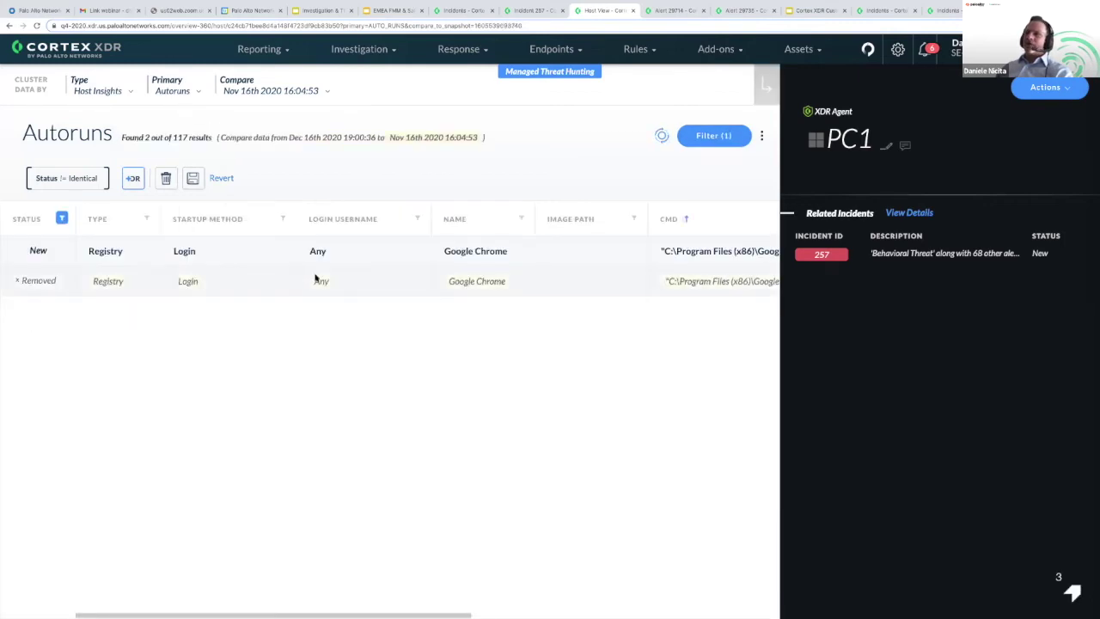
scroll(632, 285, "right", 6)
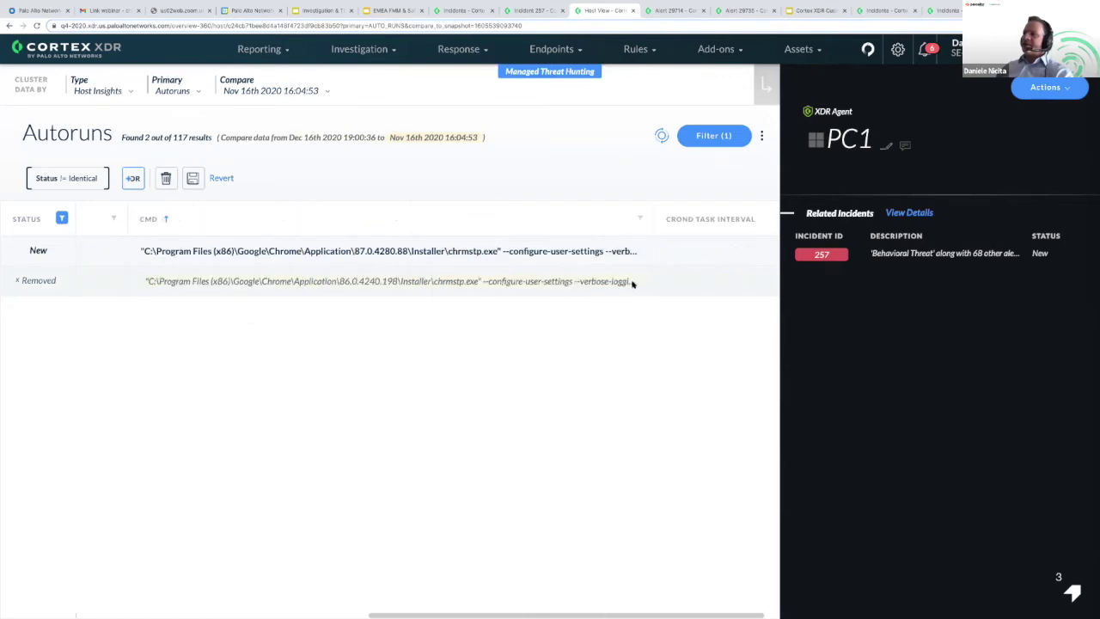
scroll(632, 284, "left", 6)
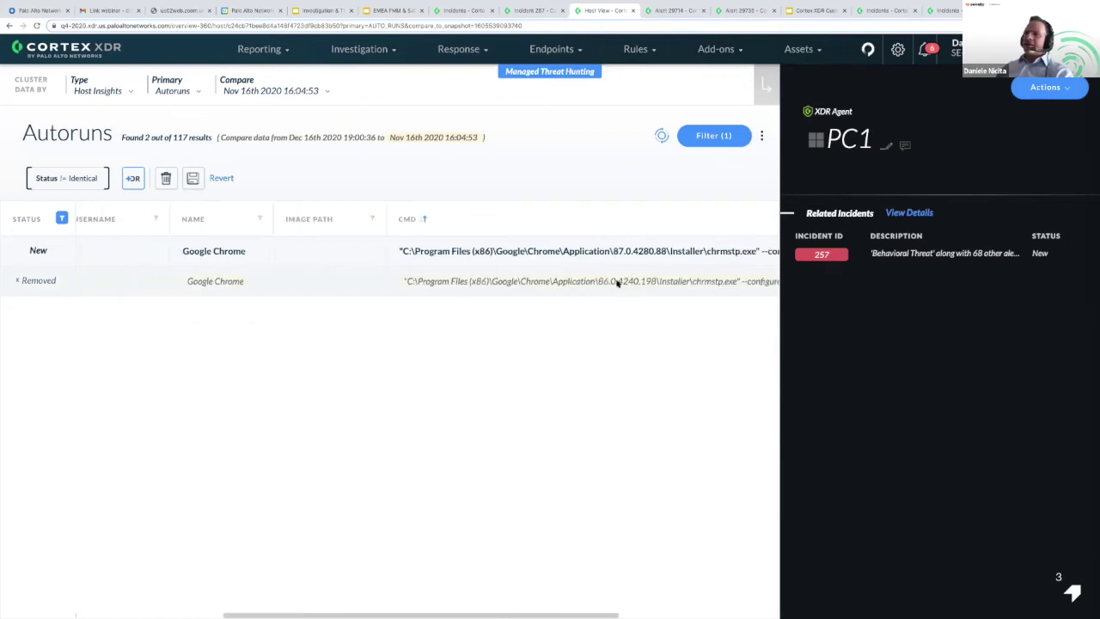
Step: Display PC1's services against the Nov 16th 2020 16:04:53 snapshot and open the network connections of 172.16.20.110
left_click(177, 91)
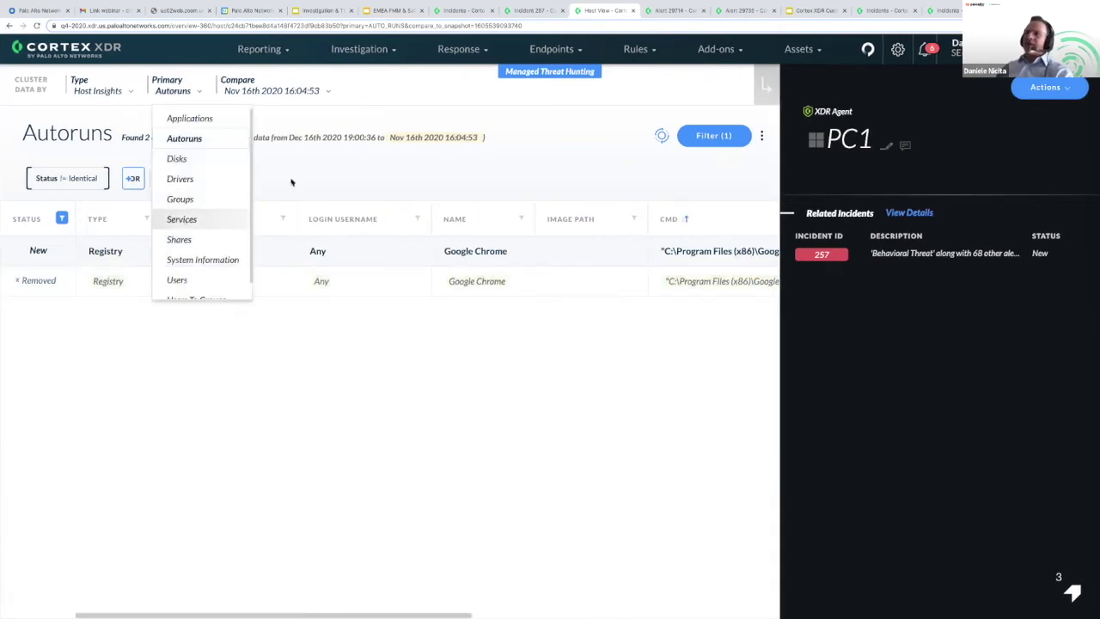
left_click(183, 220)
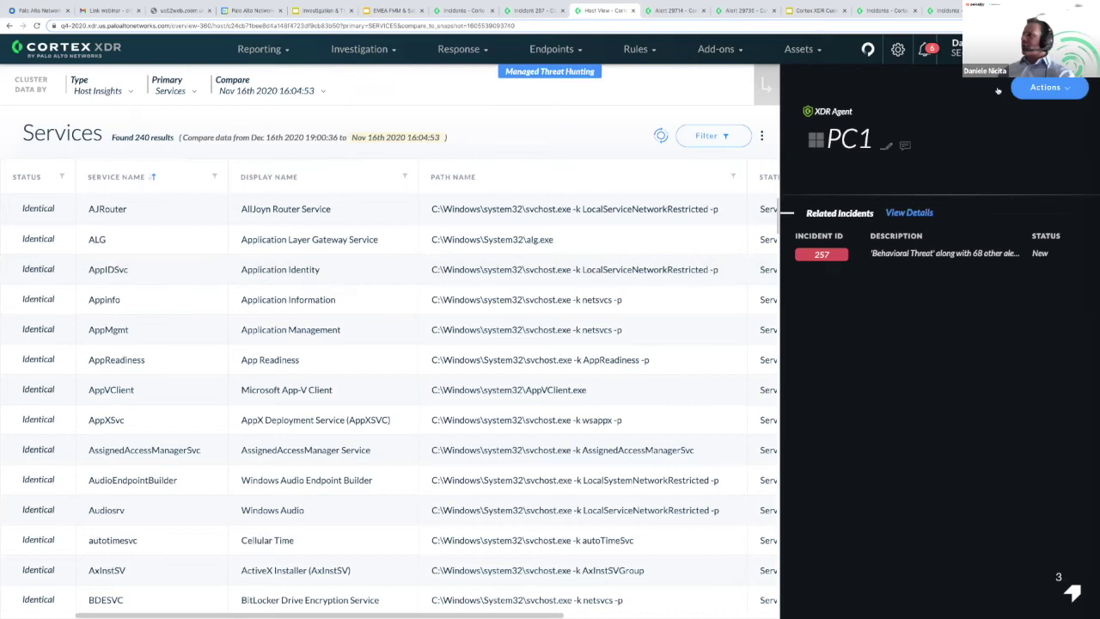
left_click(105, 92)
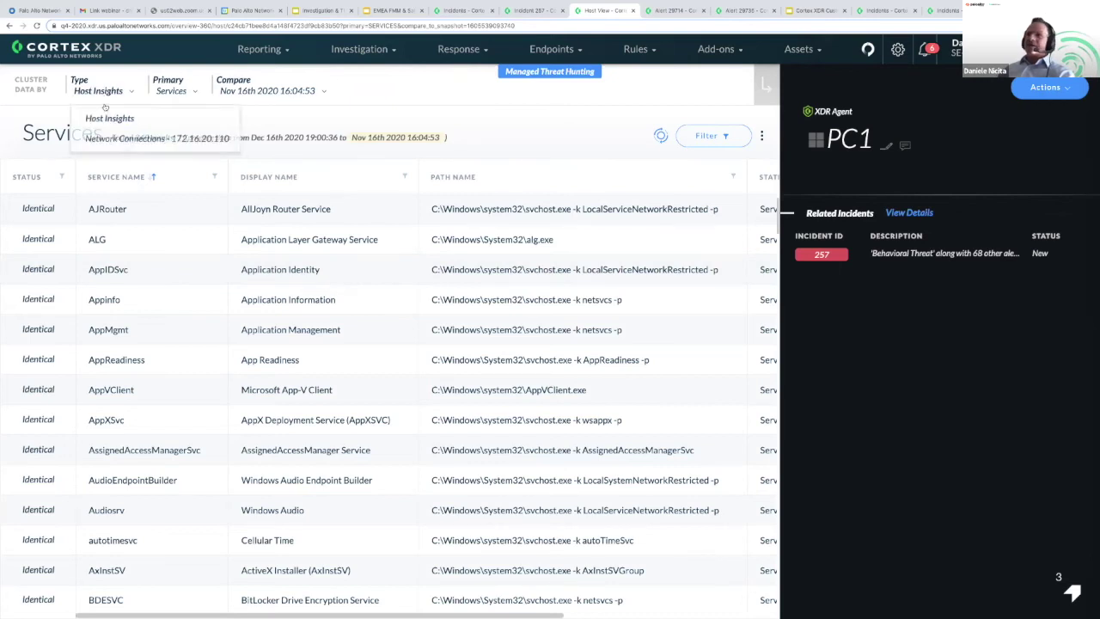
left_click(106, 138)
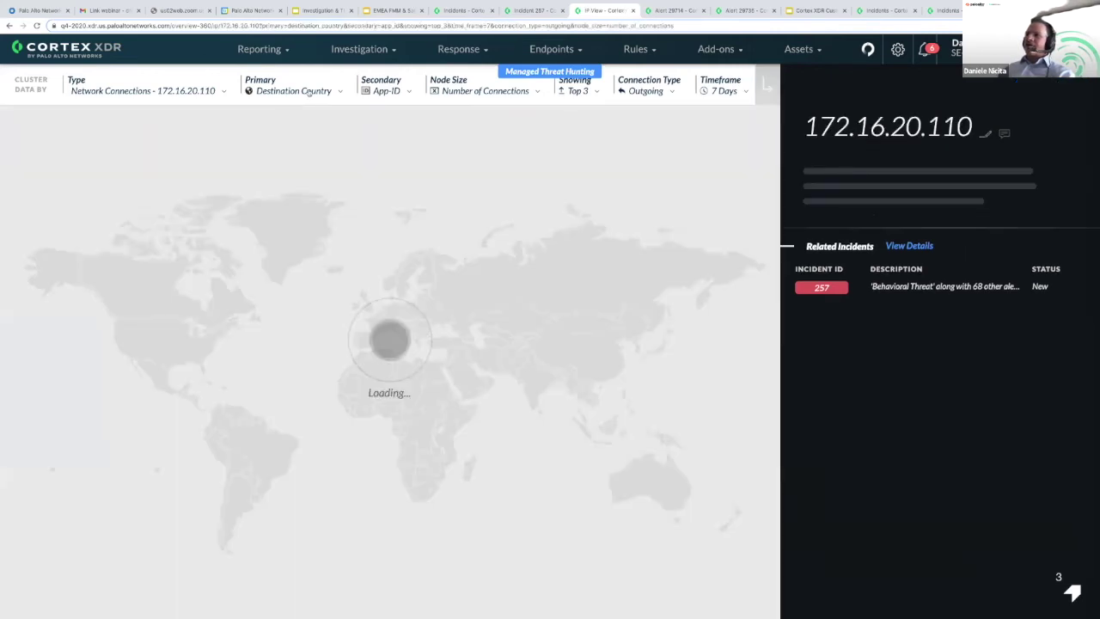
Step: Cluster the network connections of 172.16.20.110 primarily by Destination IP and secondarily by Destination Process
left_click(308, 91)
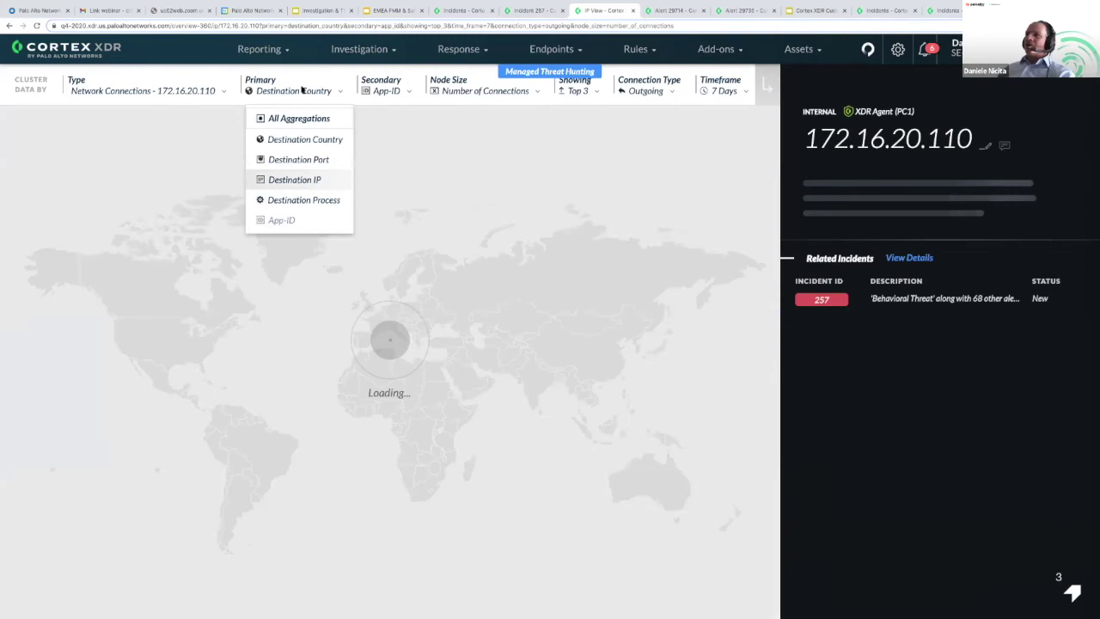
left_click(288, 179)
left_click(371, 93)
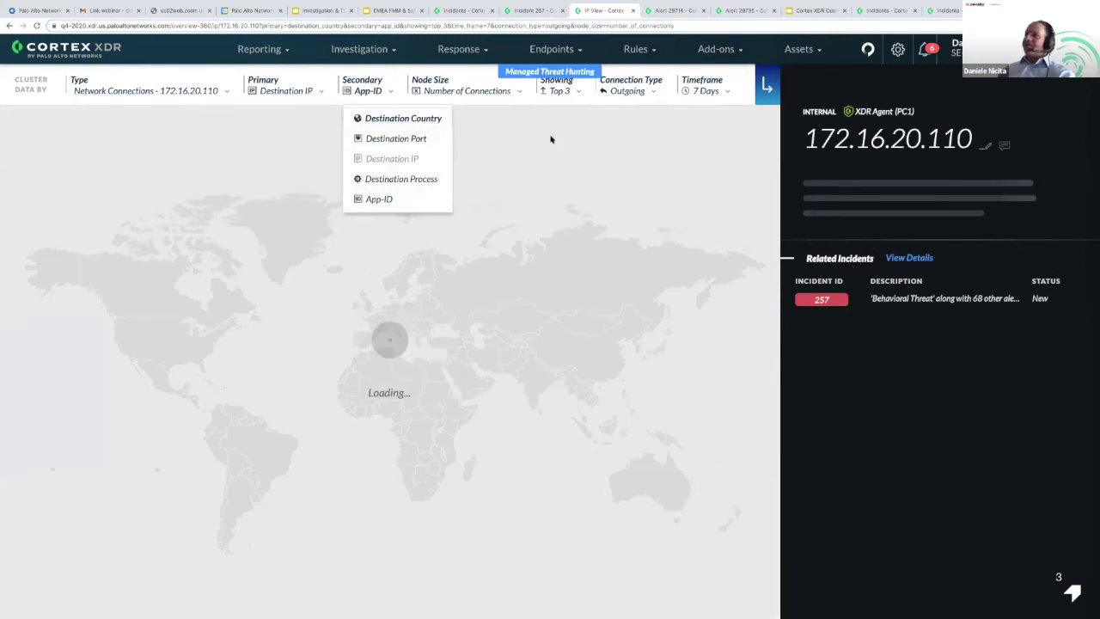
left_click(396, 177)
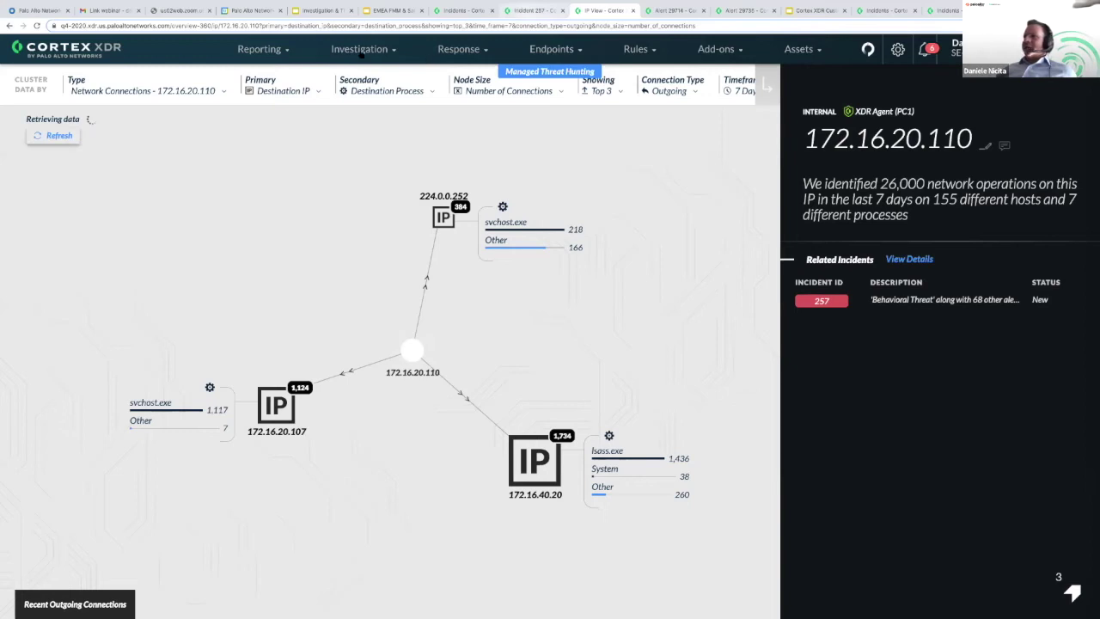
Step: Open the BIOC rules in the other tenant and start a new BIOC rule based on process execution
key("ctrl+shift+Tab")
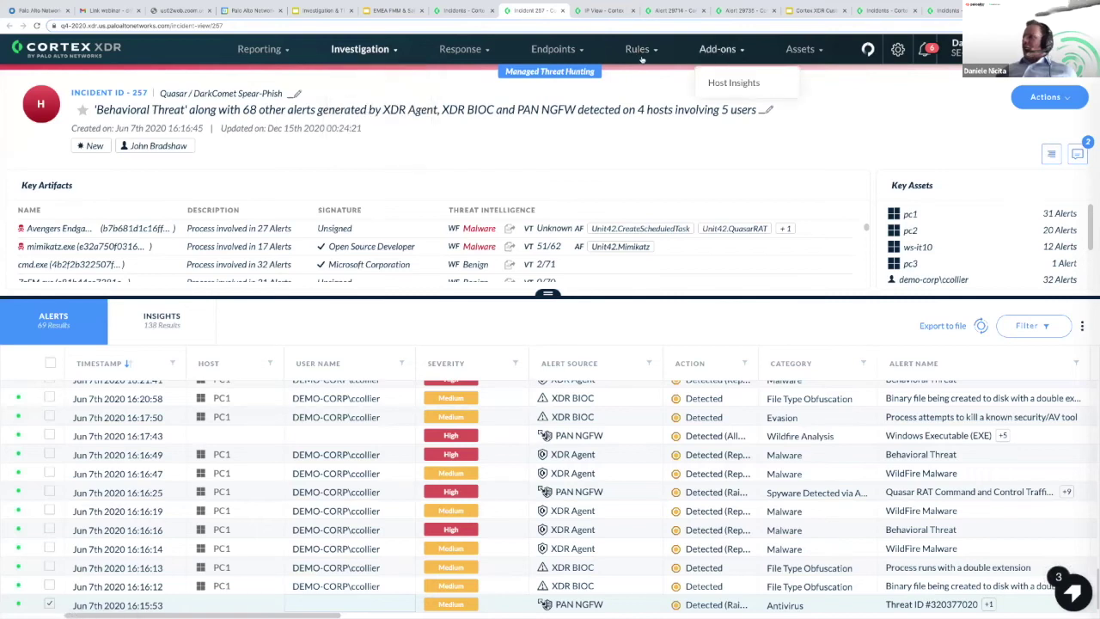
mouse_move(642, 59)
left_click(644, 81)
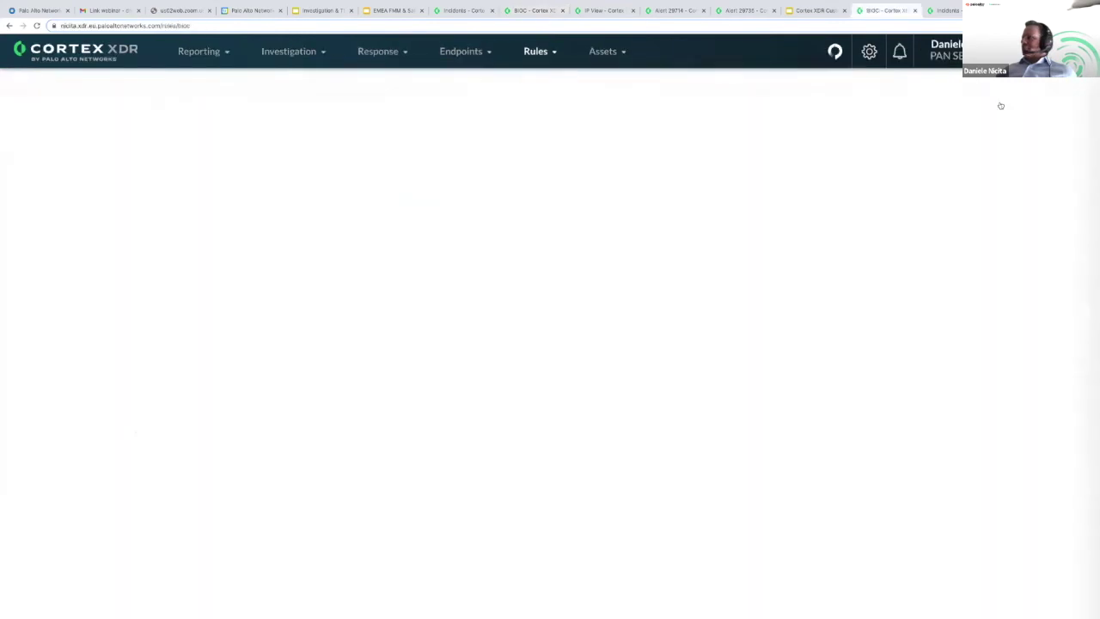
left_click(827, 103)
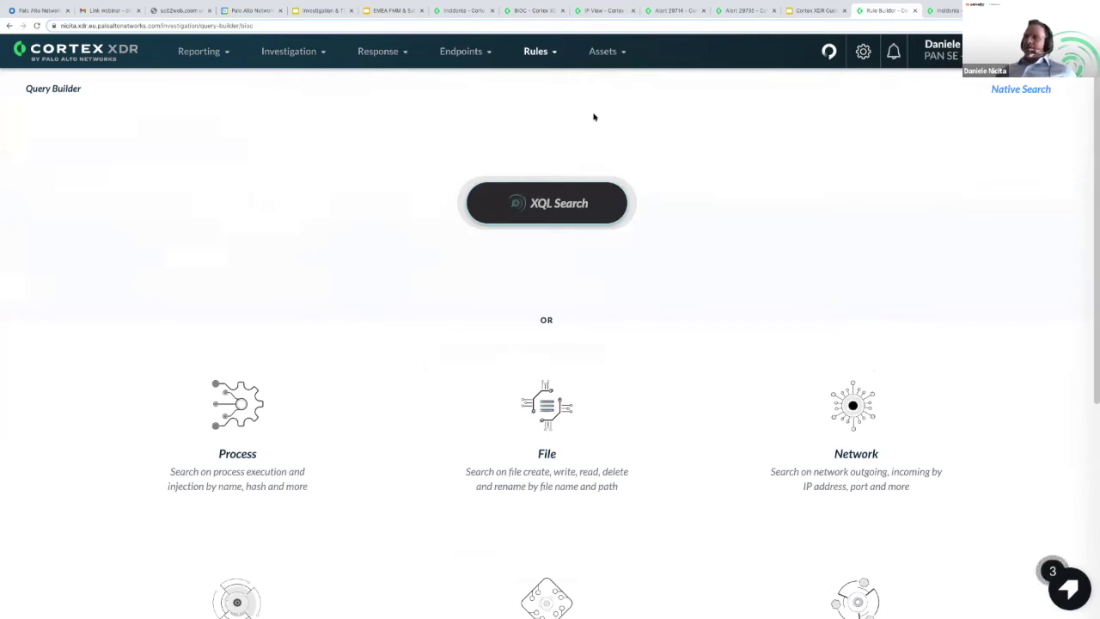
left_click(542, 57)
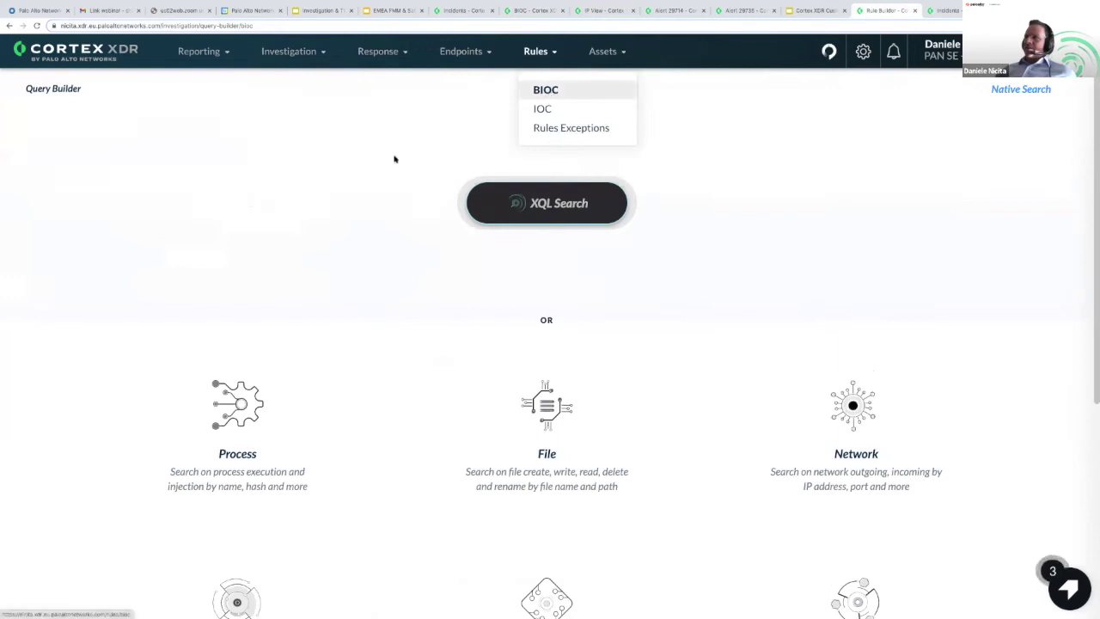
scroll(347, 432, "down", 1)
left_click(232, 359)
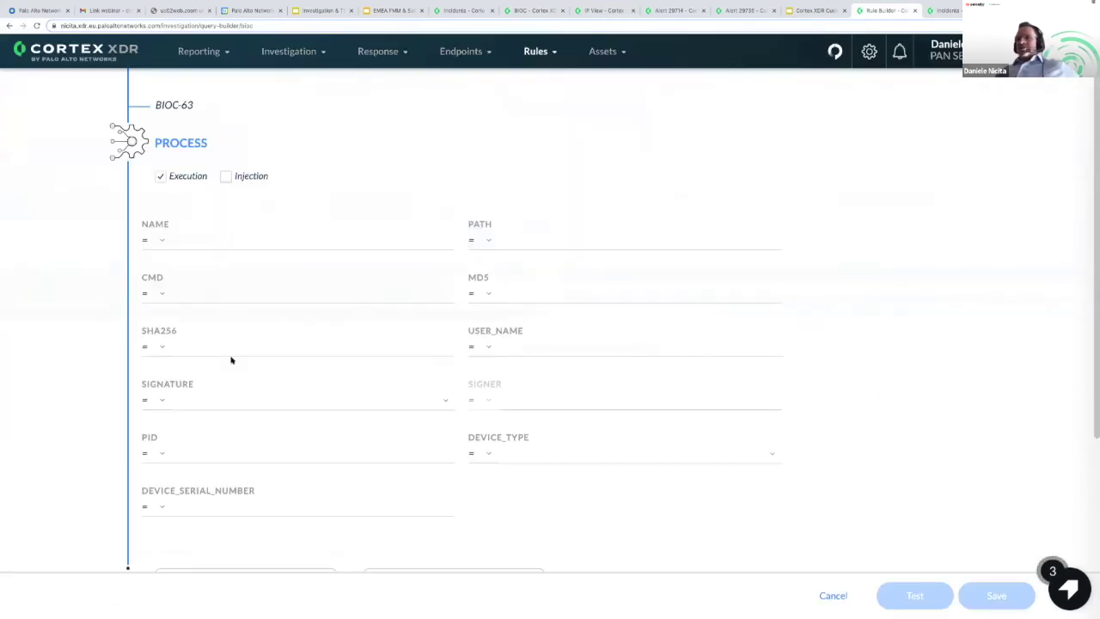
Step: Set the executed process name in the rule to daniele.exe
left_click(196, 248)
type("daneile.")
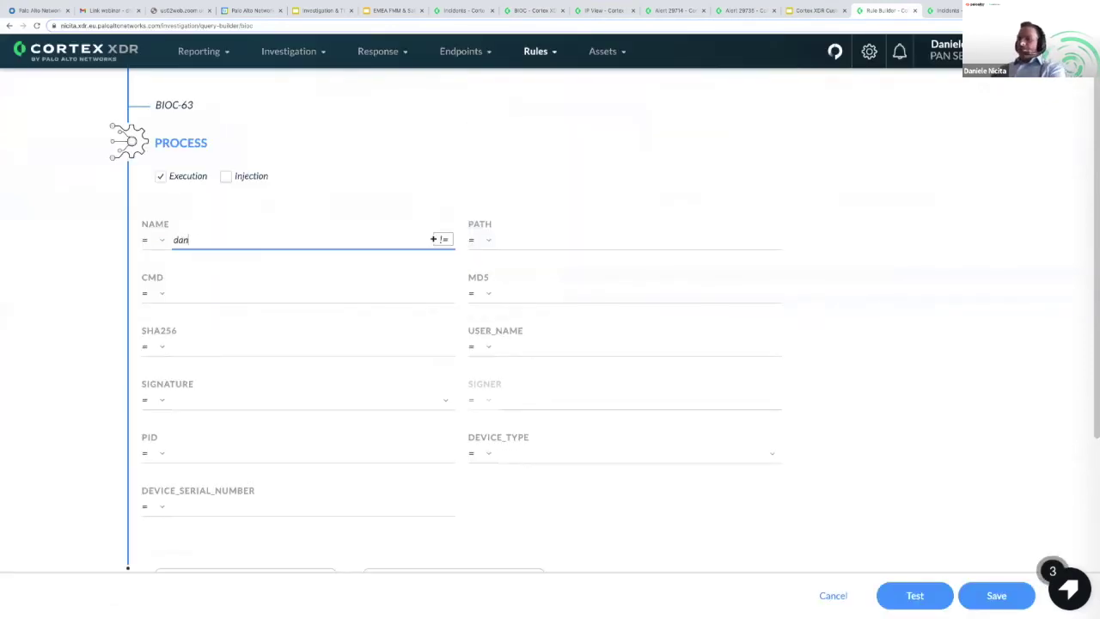
key("BackSpace")
key("BackSpace")
key("BackSpace")
key("BackSpace")
type("lle.exe")
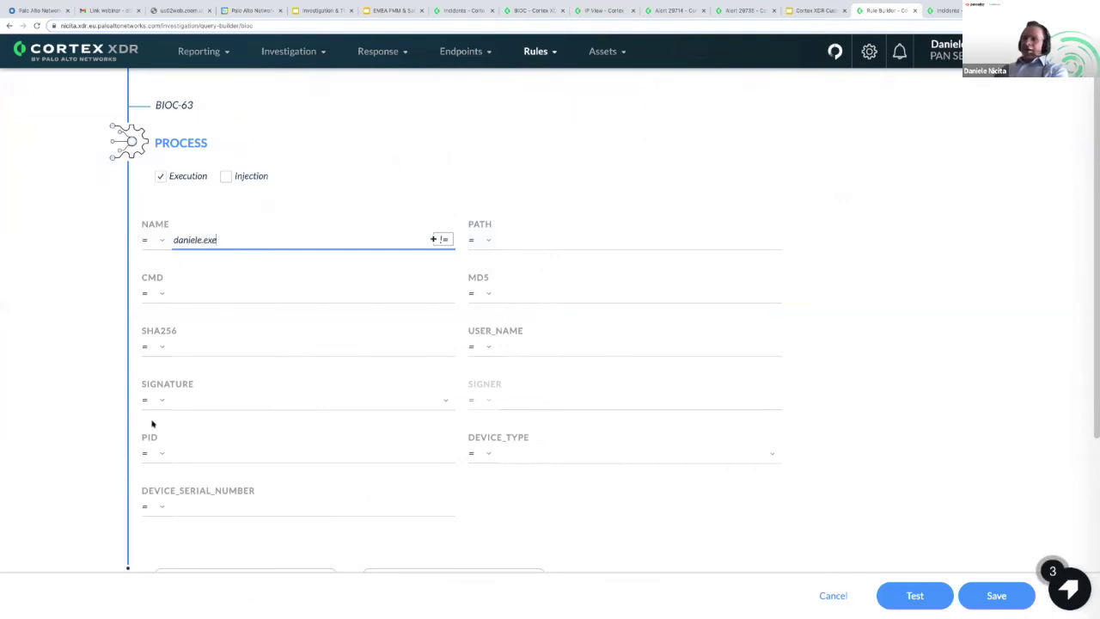
Step: Add an acting process condition to the rule with the process name papadidaniele.exe
scroll(163, 417, "down", 2)
left_click(197, 407)
left_click(214, 274)
type("papadidaniele.exe")
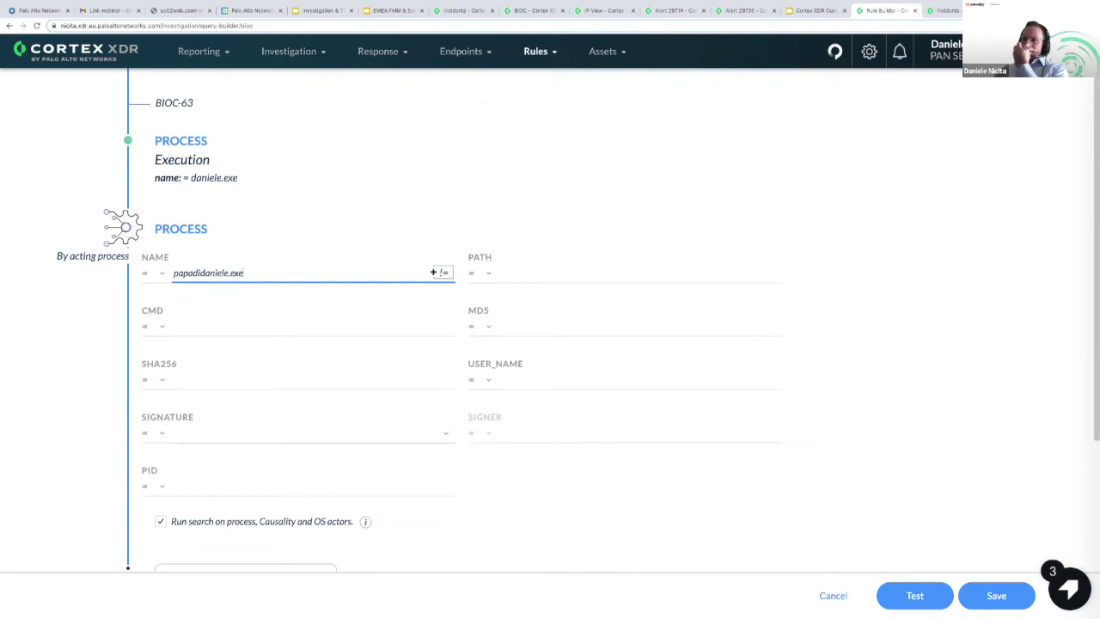
Step: Save the BIOC rule as BIOC-63 with type Evasion and severity High, leaving the MITRE technique empty
key("Return")
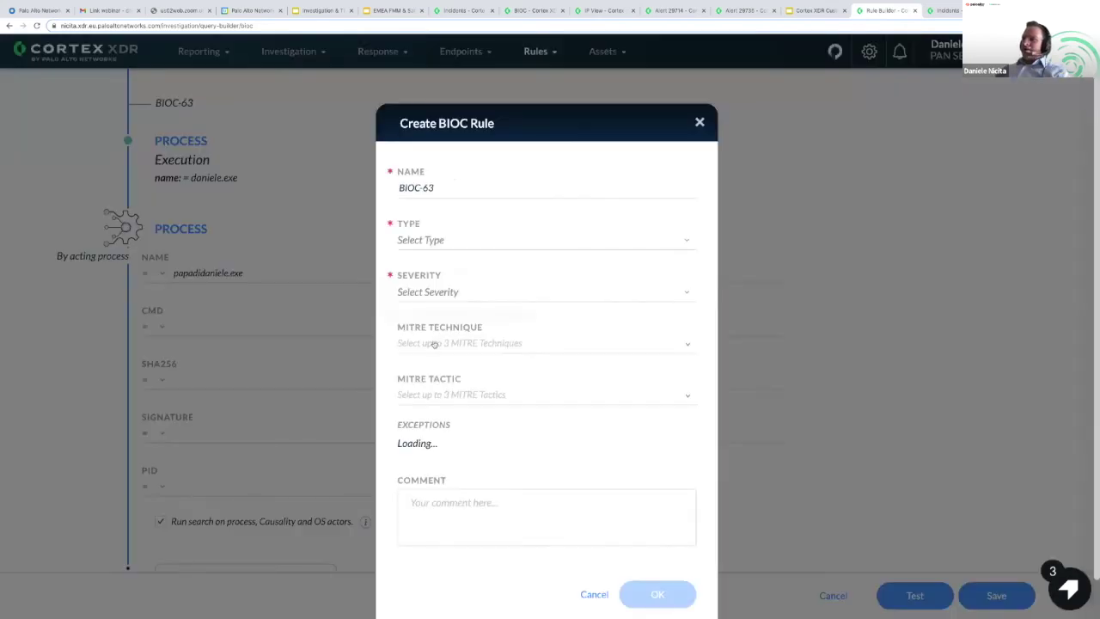
left_click(439, 391)
left_click(447, 343)
left_click(456, 392)
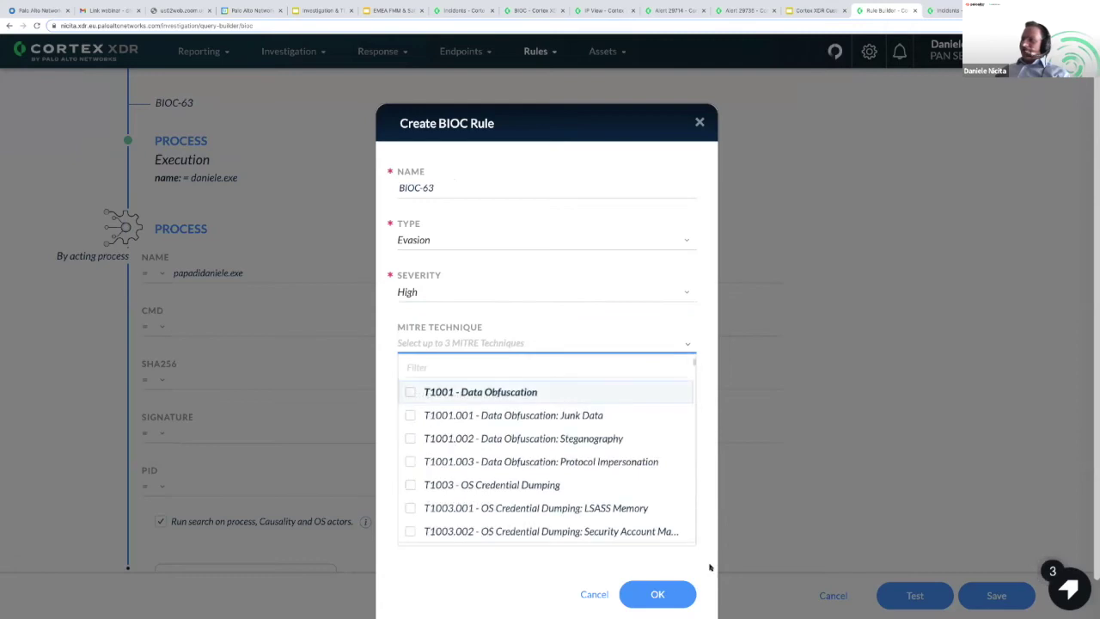
left_click(659, 595)
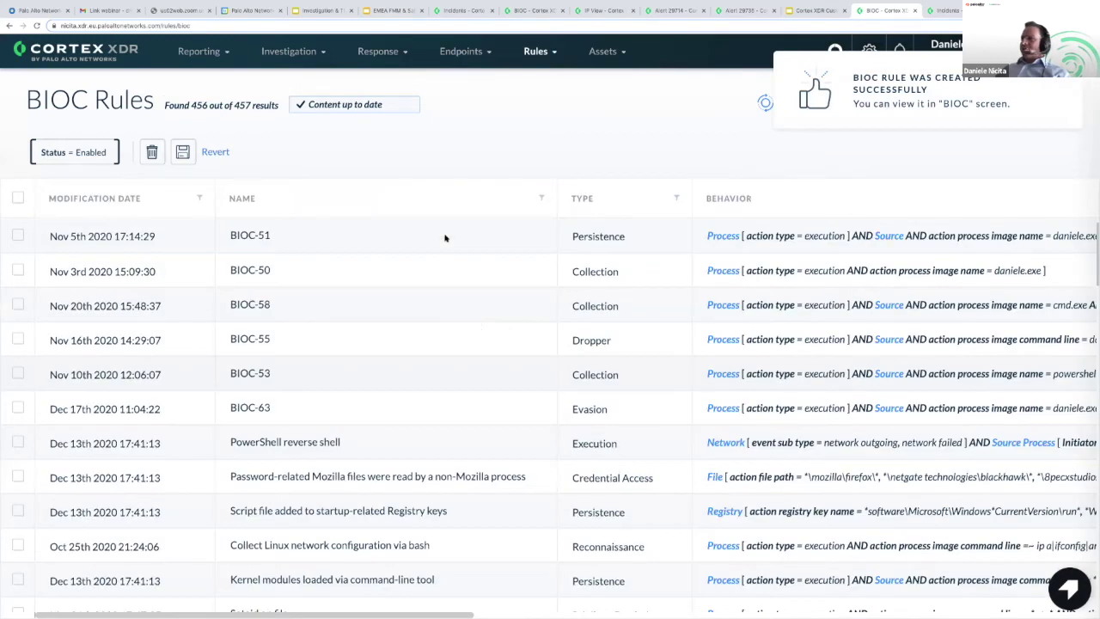
Step: Try to add the Persistence BIOC rule in the first row to the Windows restrictions profile LAB
scroll(446, 238, "right", 5)
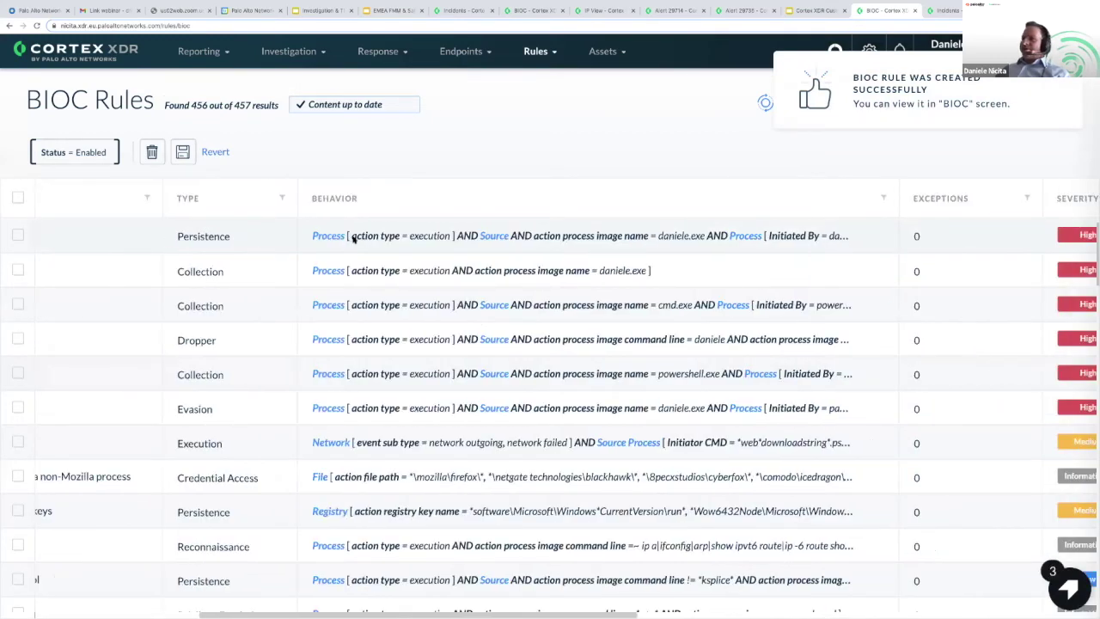
scroll(353, 239, "right", 3)
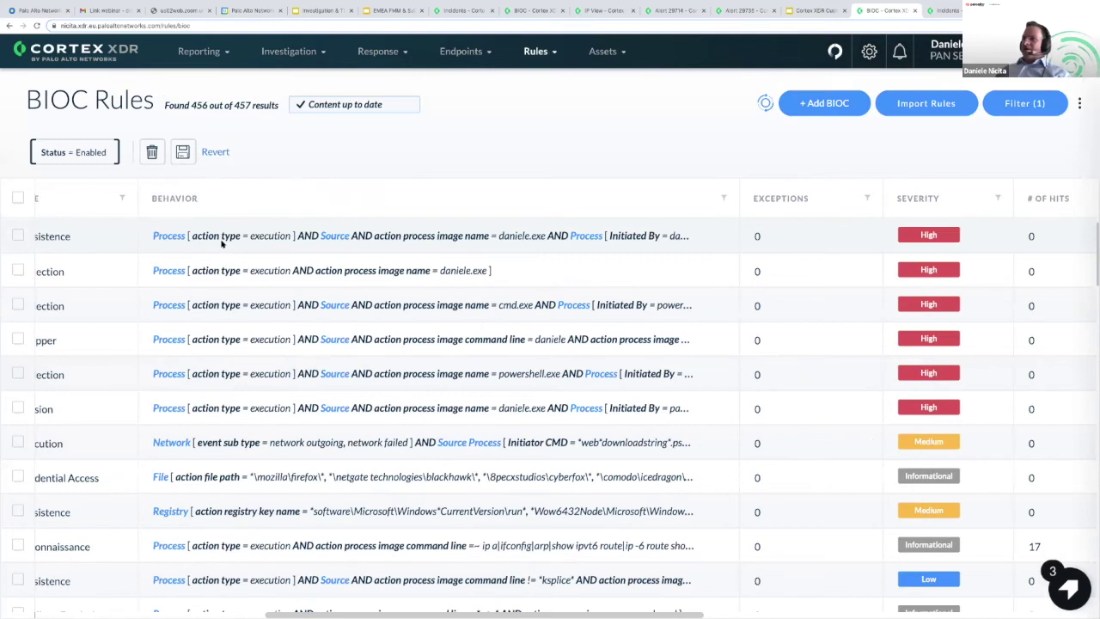
scroll(275, 239, "right", 3)
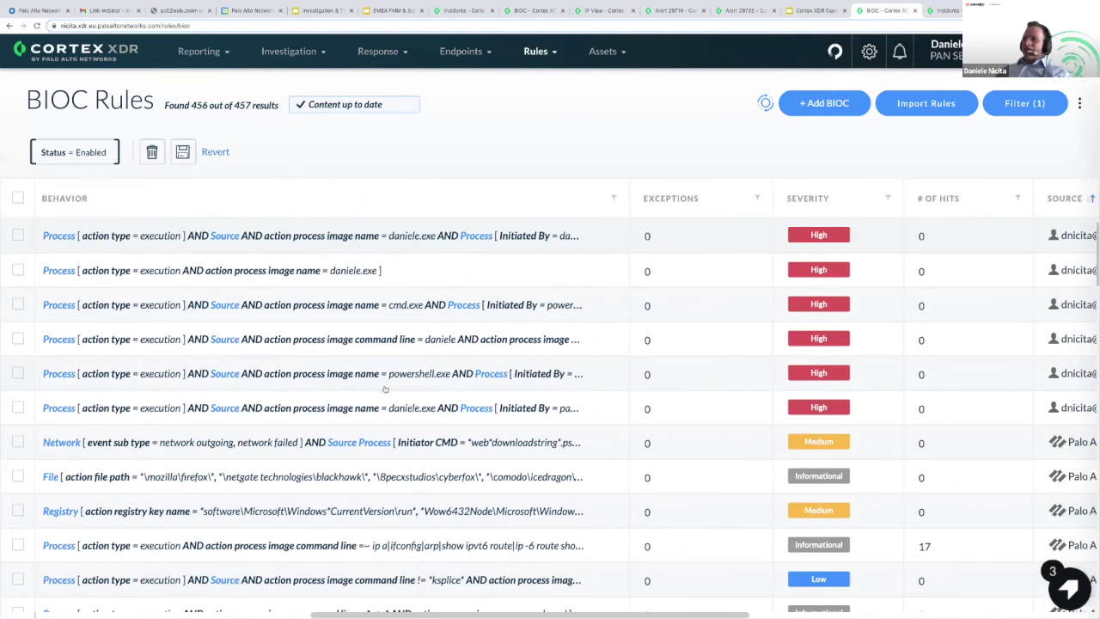
scroll(386, 386, "left", 5)
right_click(329, 232)
left_click(381, 383)
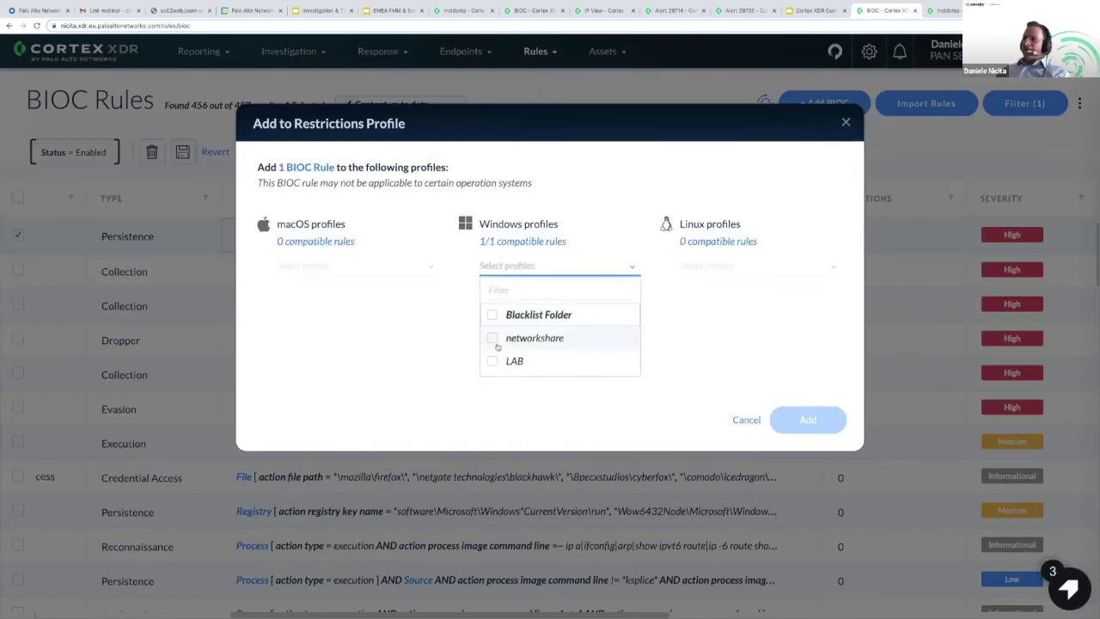
left_click(512, 362)
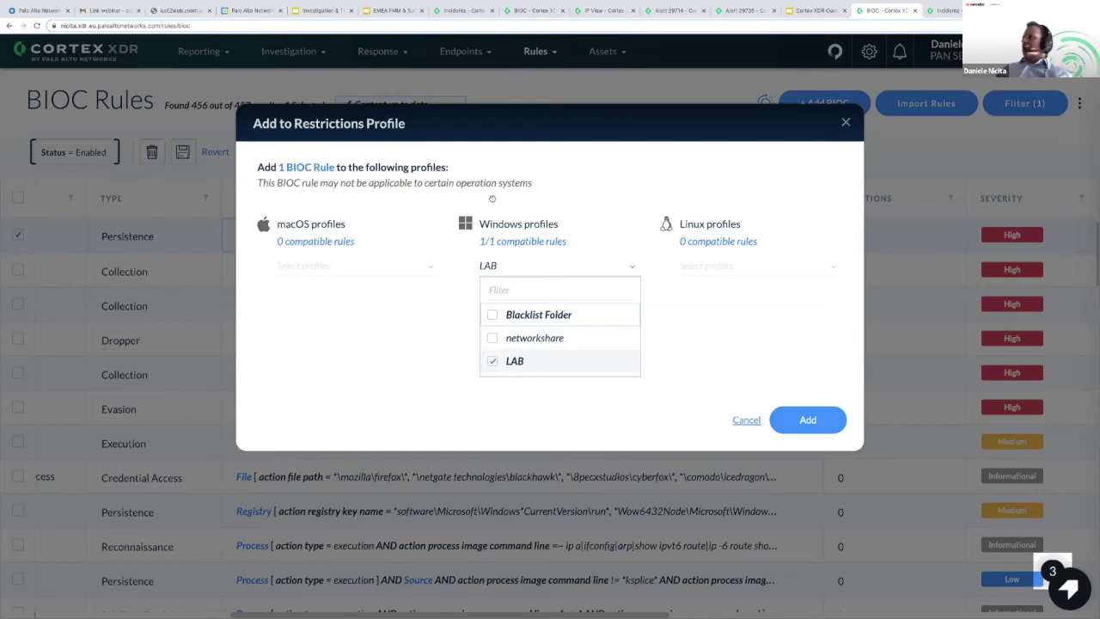
key("Escape")
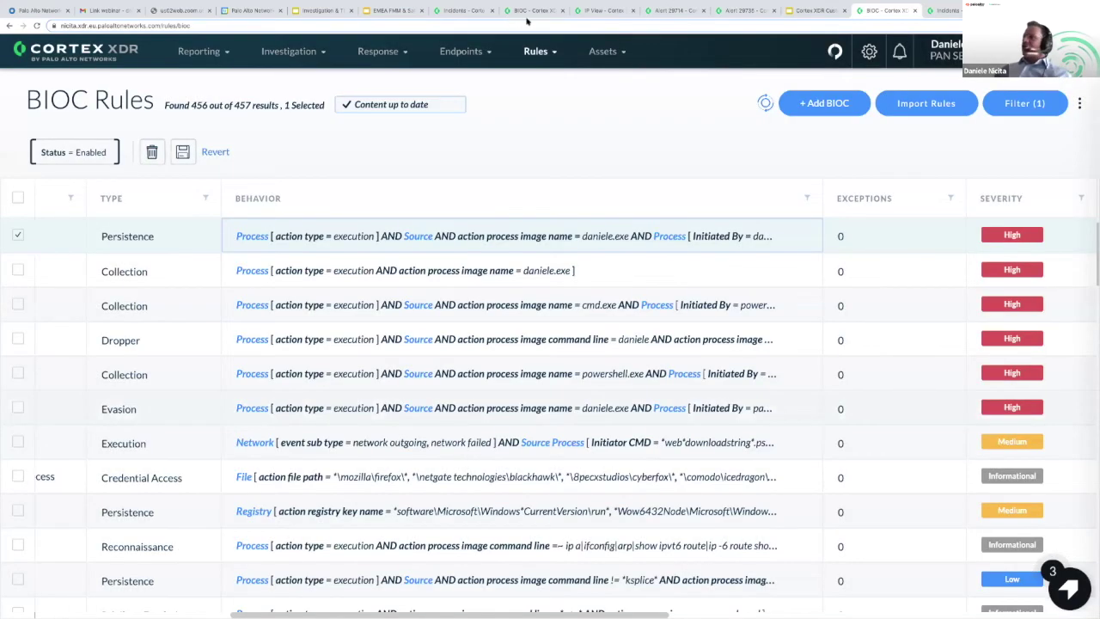
Step: Return to the incidents list and open incident 60 in a new tab
left_click(526, 12)
left_click(463, 12)
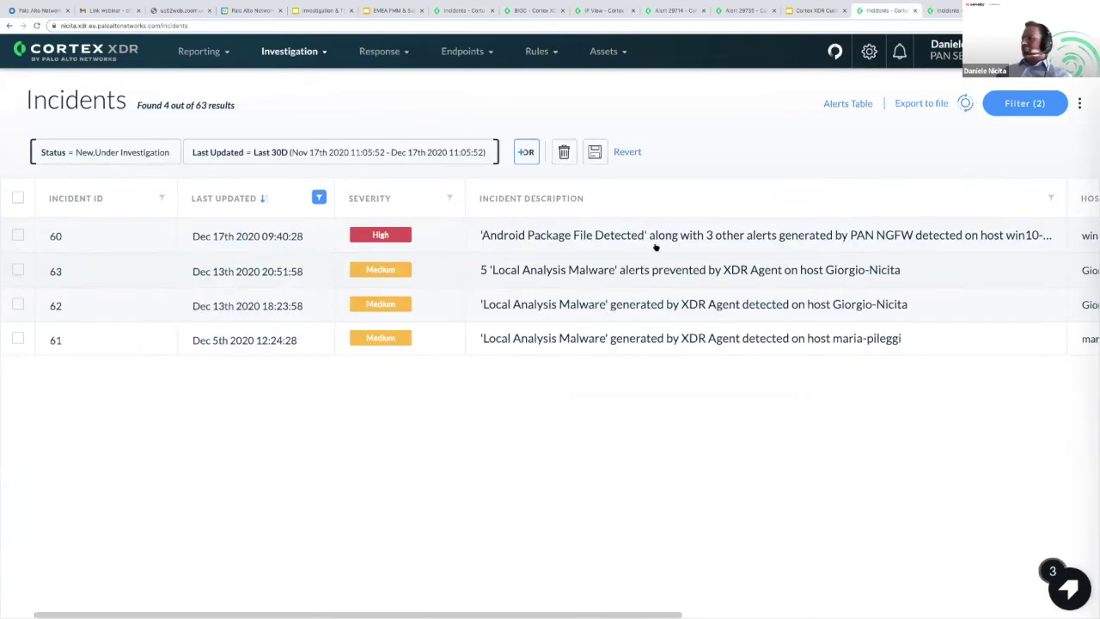
right_click(655, 247)
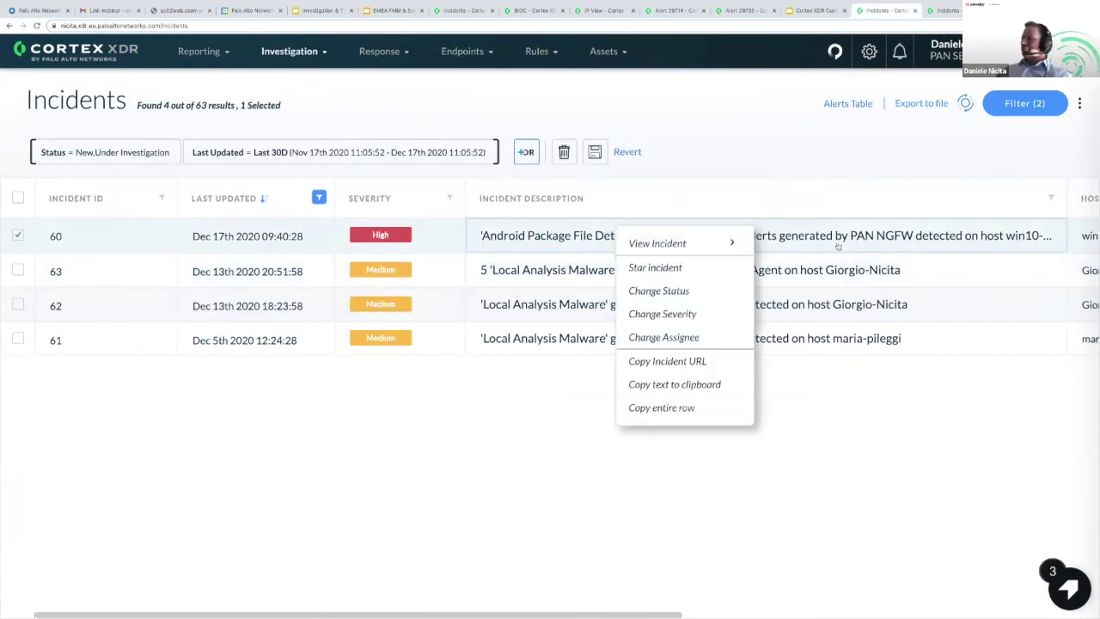
left_click(829, 248)
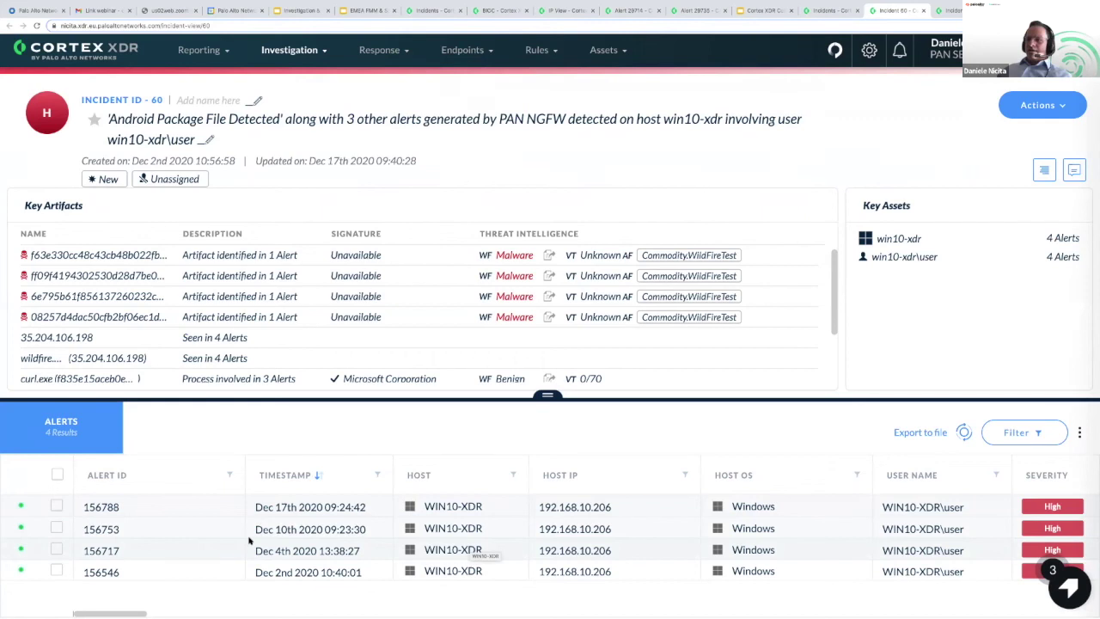
Step: Examine the alerts of incident 60 across their source, action, category, severity, user and host columns
scroll(249, 539, "right", 10)
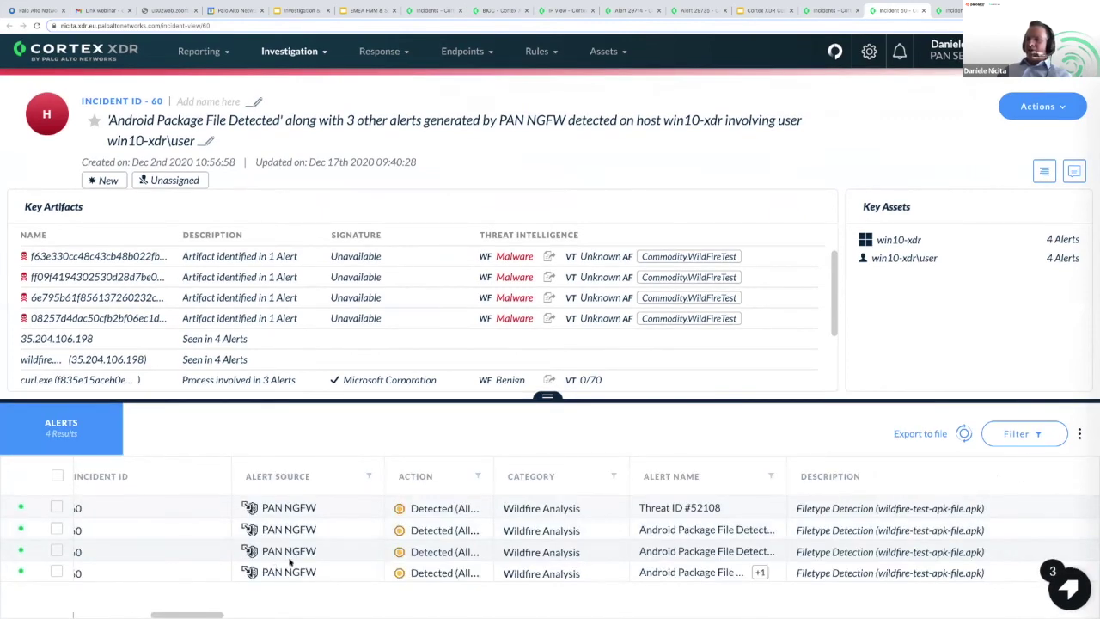
scroll(293, 563, "left", 2)
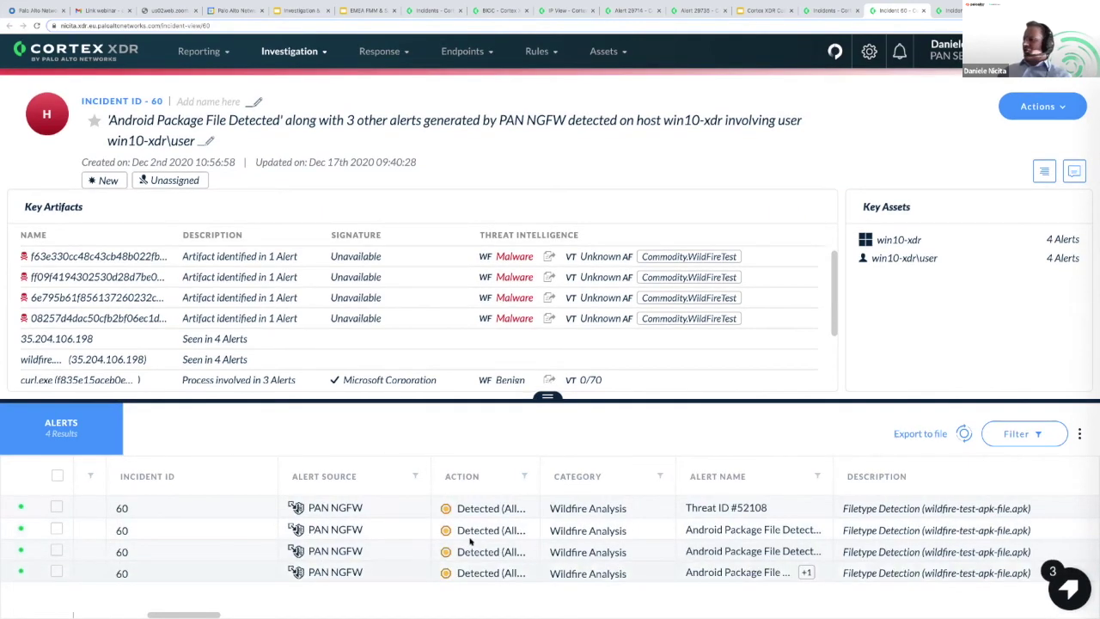
scroll(415, 542, "left", 10)
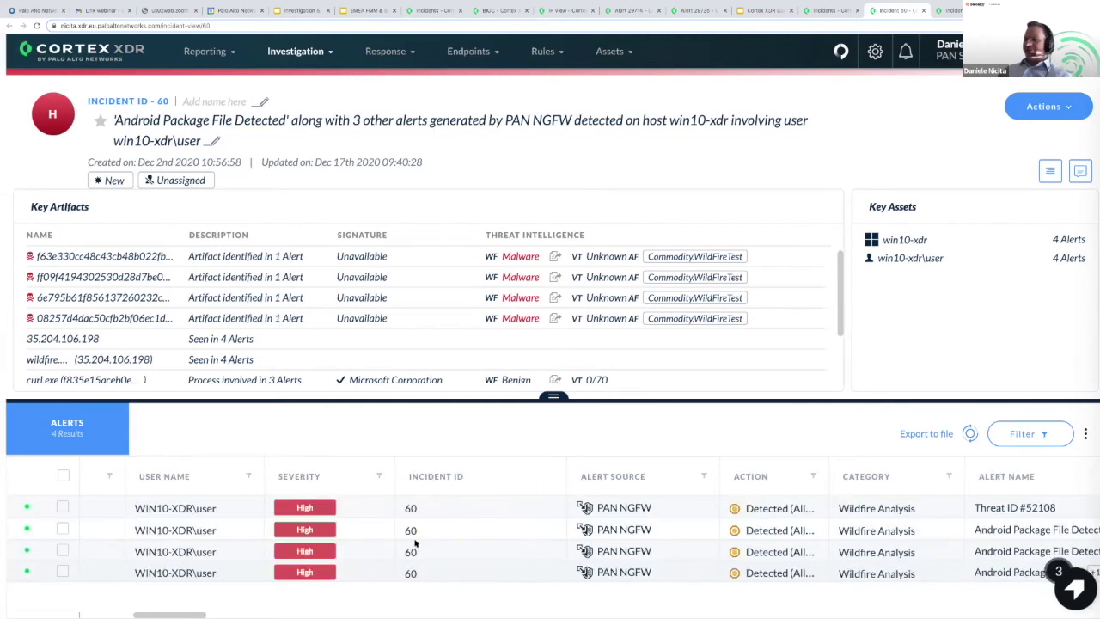
scroll(259, 514, "left", 4)
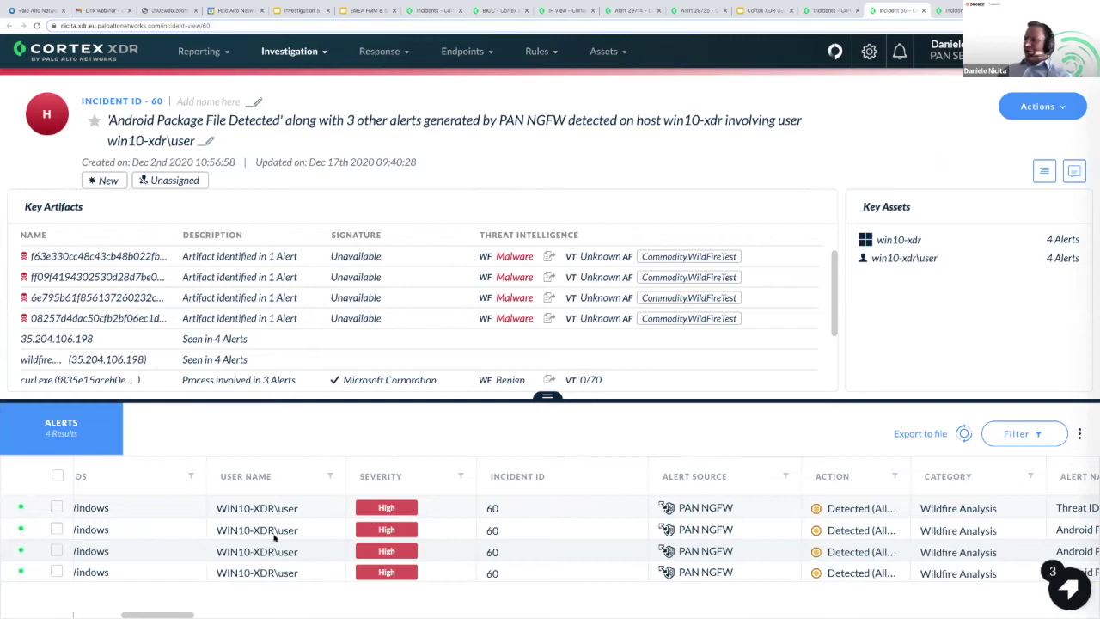
scroll(185, 512, "left", 5)
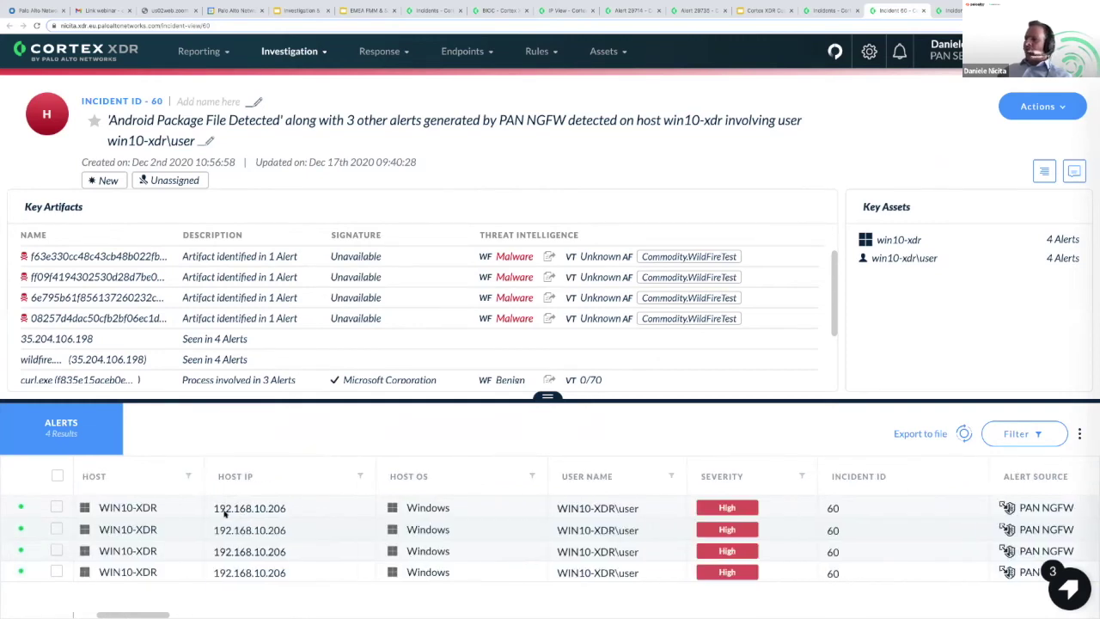
scroll(225, 513, "right", 6)
scroll(225, 514, "left", 2)
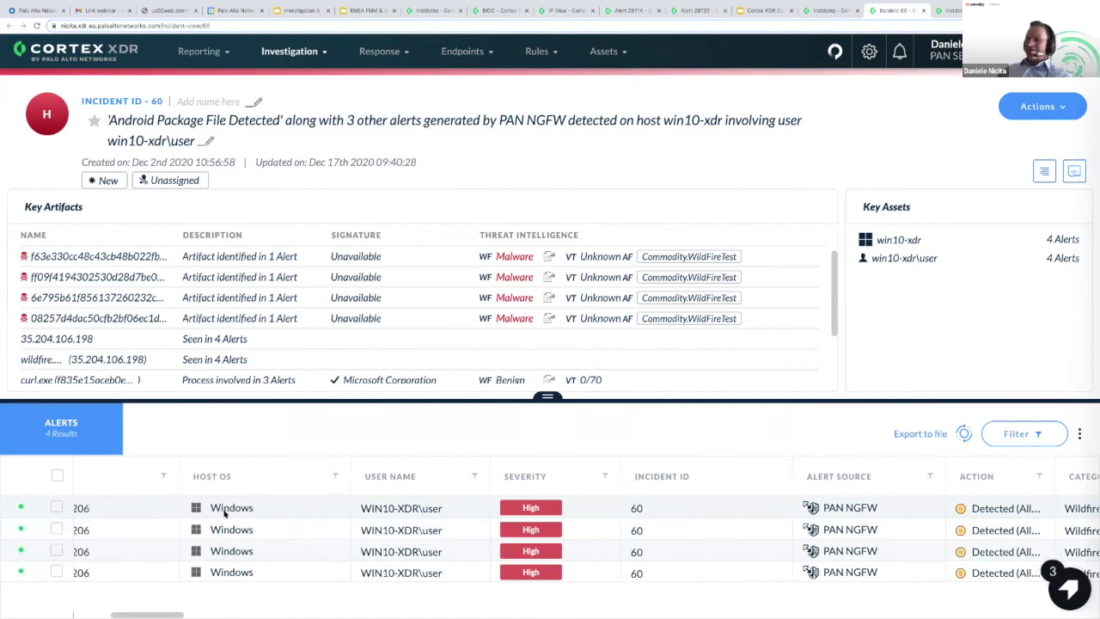
scroll(225, 513, "left", 8)
scroll(314, 510, "left", 3)
Step: Open the causality chain of incident 60's most recent alert in a new tab
right_click(315, 508)
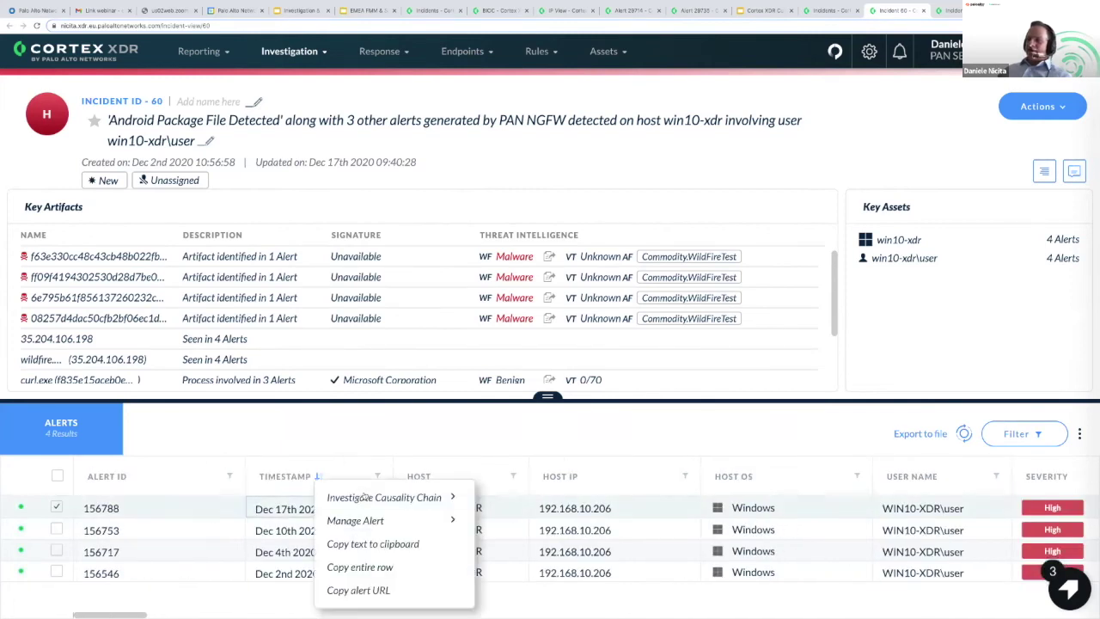
mouse_move(412, 497)
left_click(510, 508)
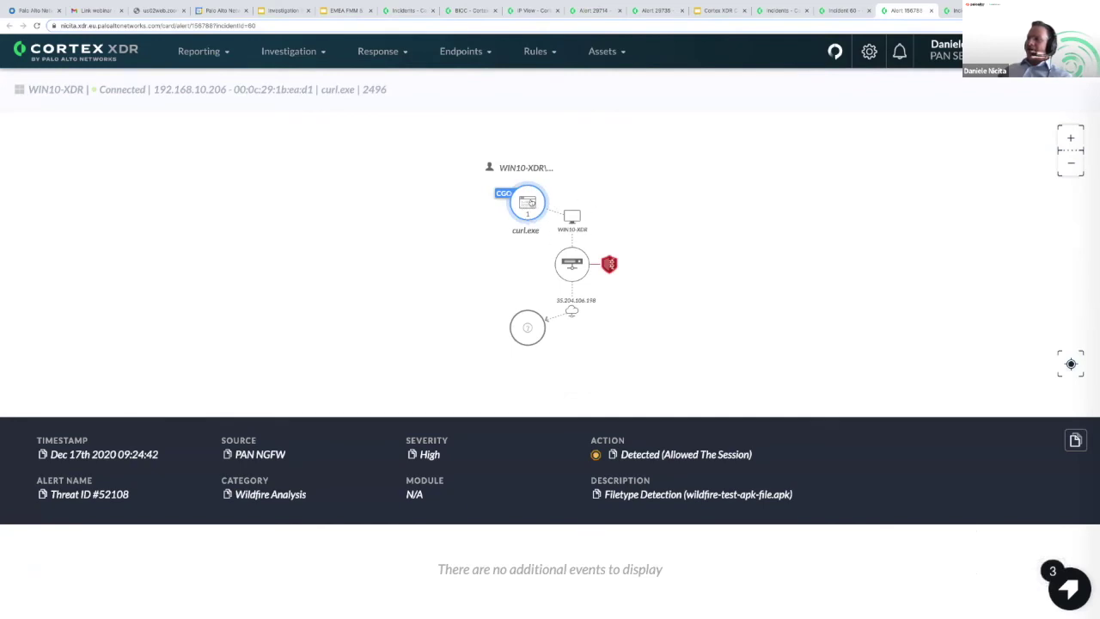
Step: Show the parent process of curl.exe in the causality chain and check the response options available for curl.exe
right_click(531, 203)
left_click(554, 237)
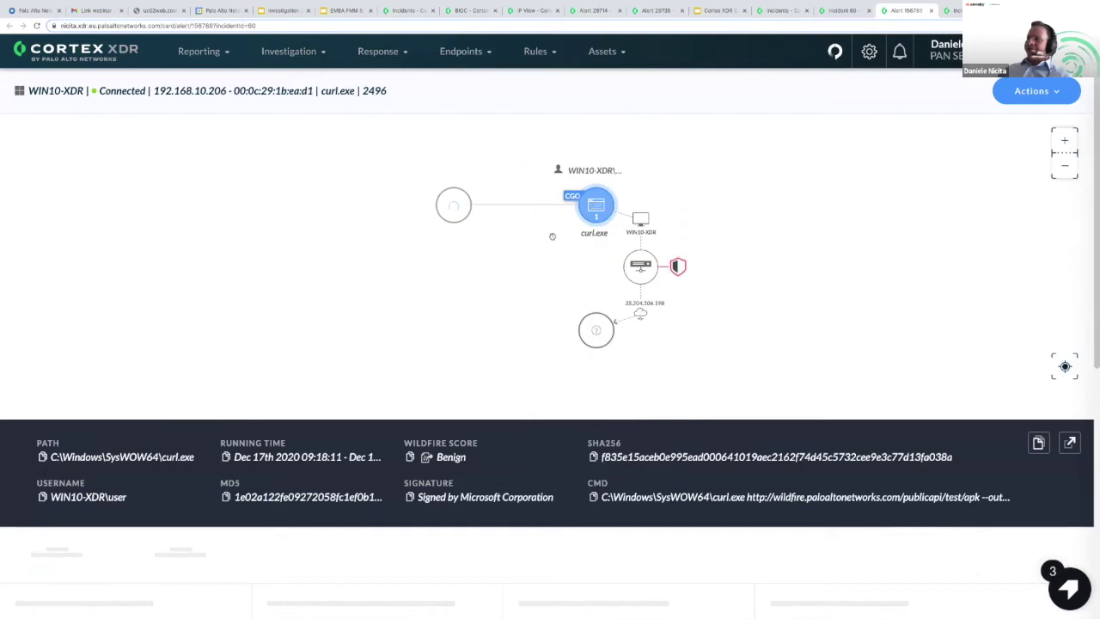
right_click(592, 207)
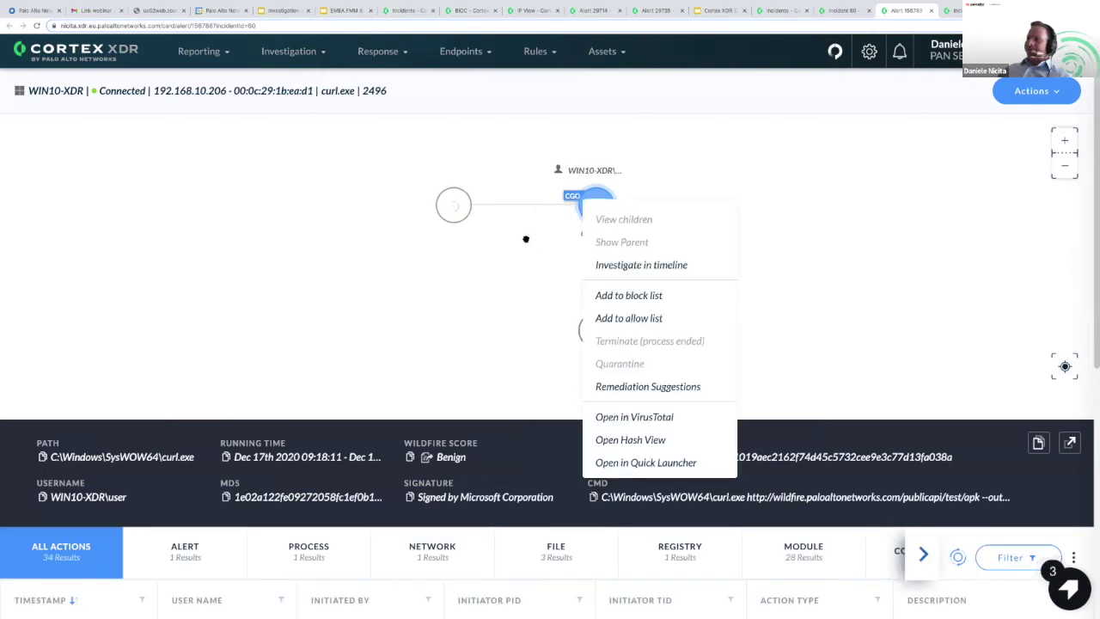
left_click(468, 243)
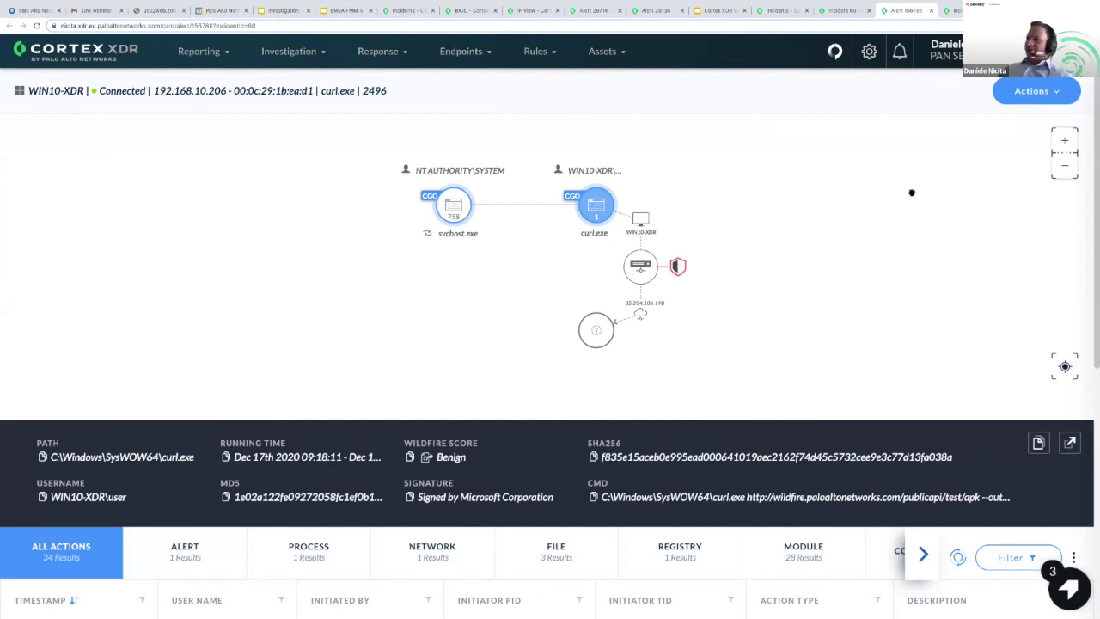
Step: Open the remediation suggestions for the curl.exe causality chain and review each suggestion's original event description
left_click(1040, 93)
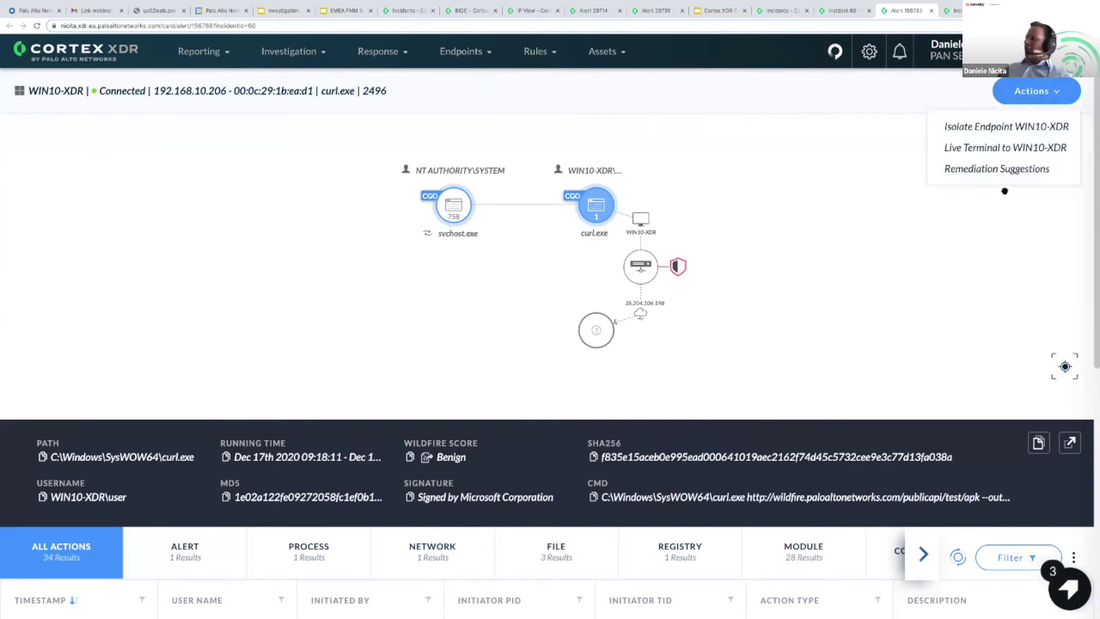
left_click(1066, 171)
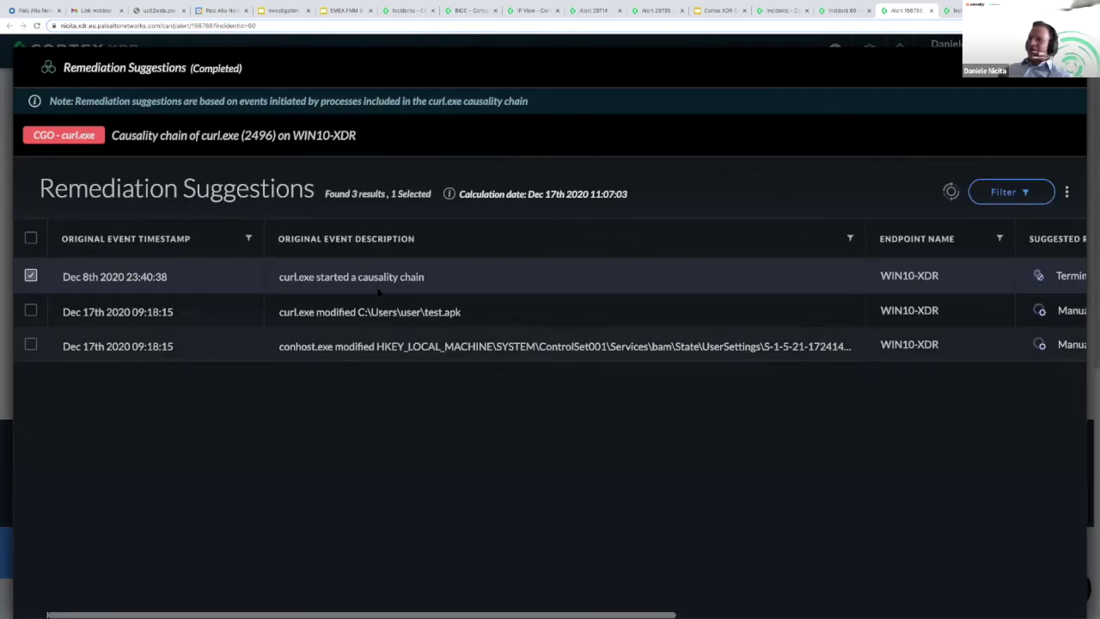
left_click_drag(335, 277, 445, 281)
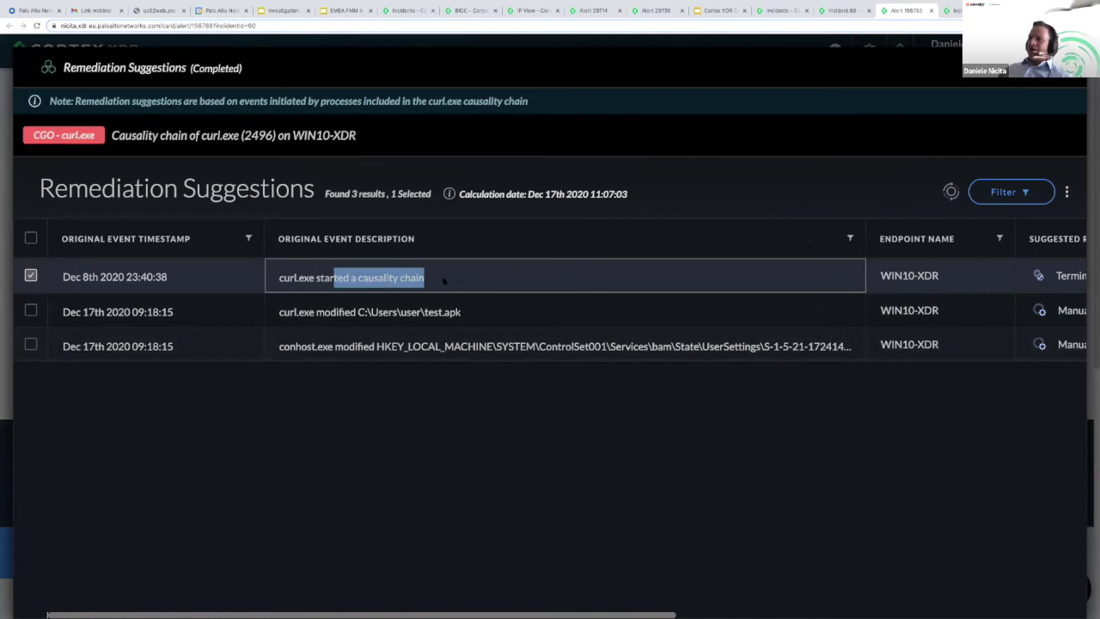
scroll(445, 281, "right", 3)
scroll(661, 333, "left", 3)
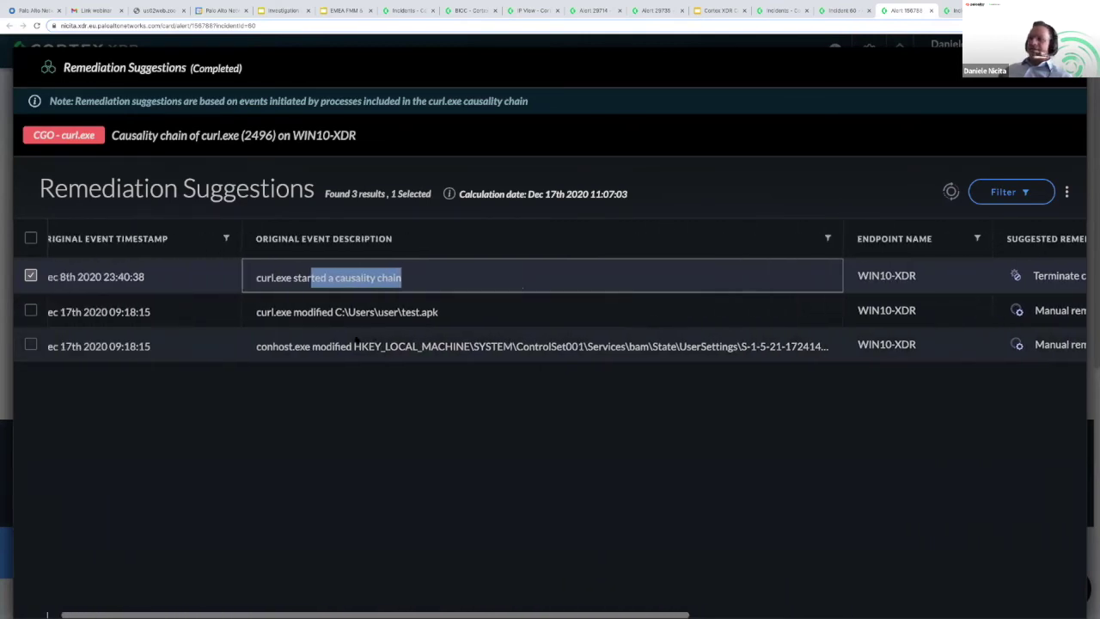
scroll(355, 338, "left", 1)
triple_click(404, 313)
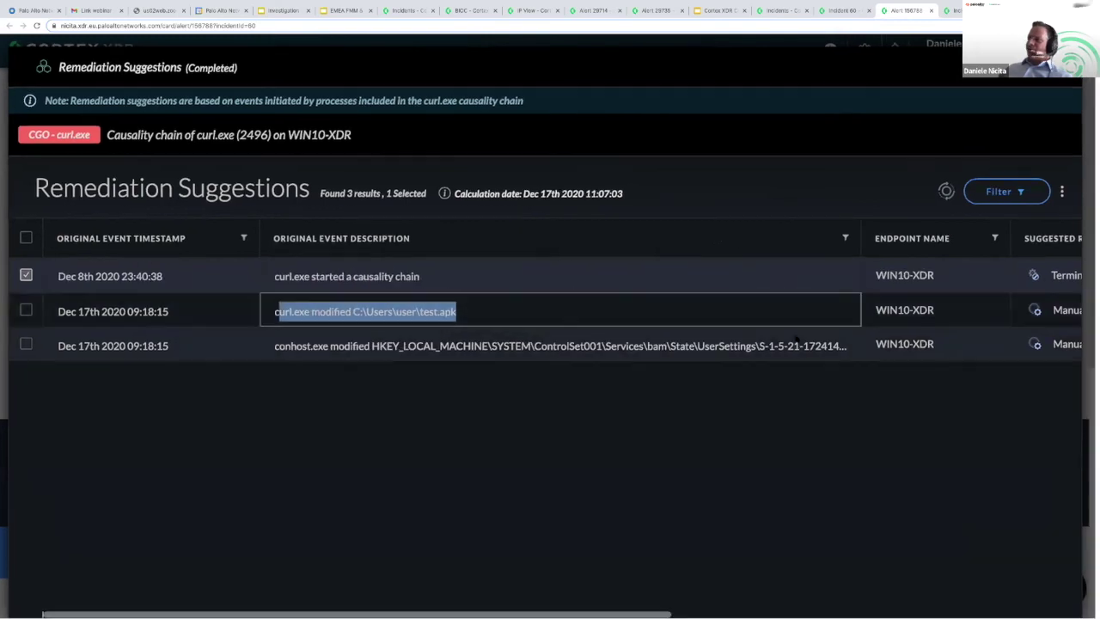
left_click_drag(342, 348, 819, 348)
scroll(394, 348, "right", 5)
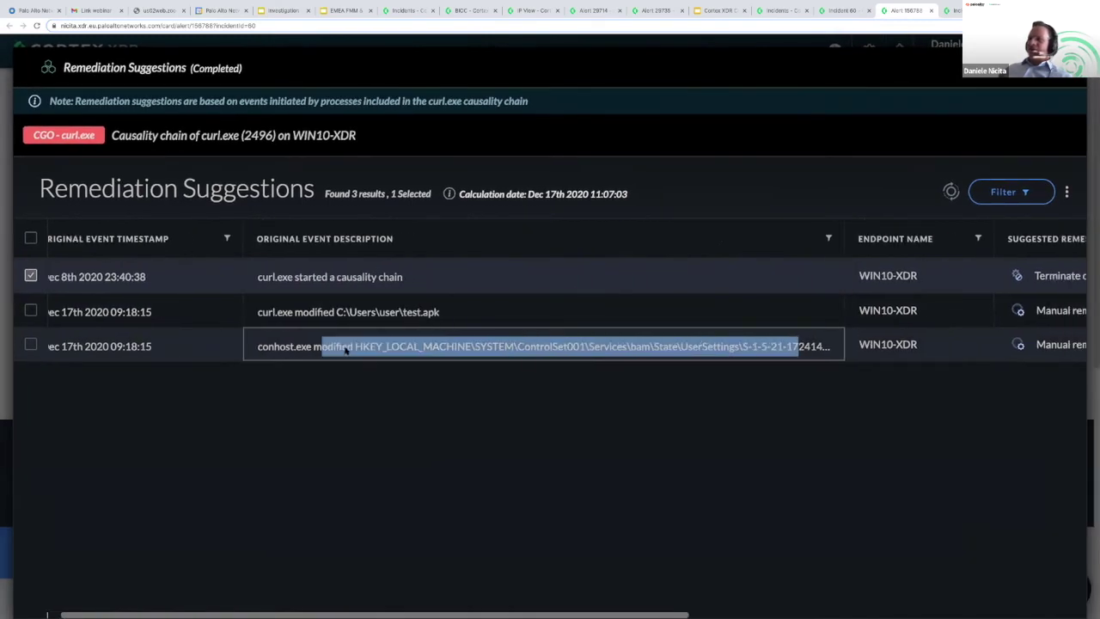
scroll(395, 348, "left", 5)
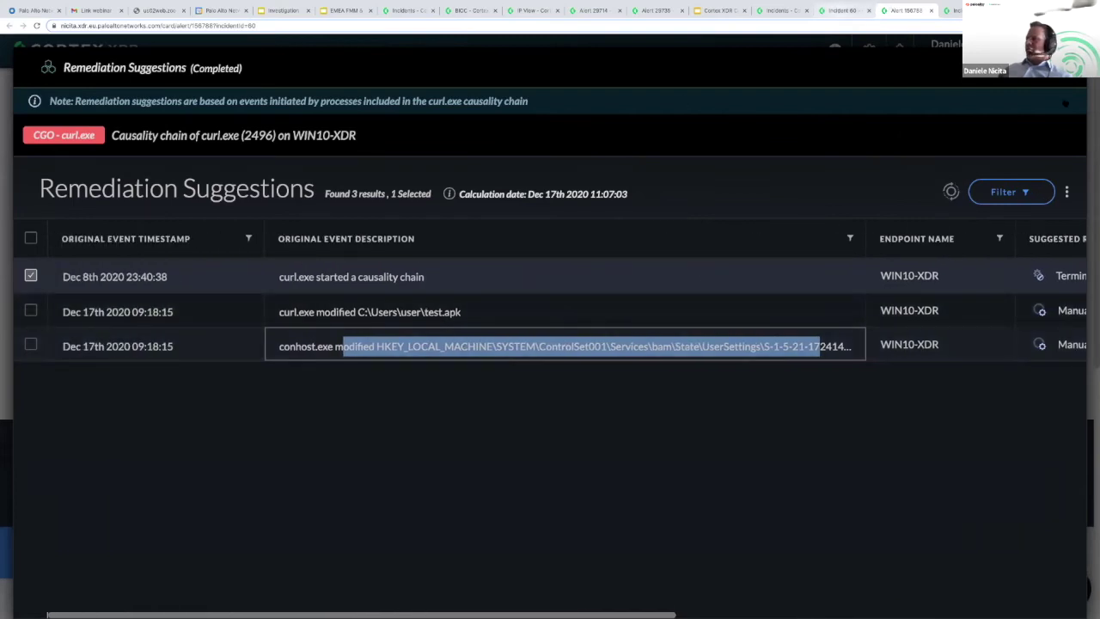
Step: Switch to incident 60's remediation suggestions and deselect the curl.exe causality chain suggestions
left_click(845, 10)
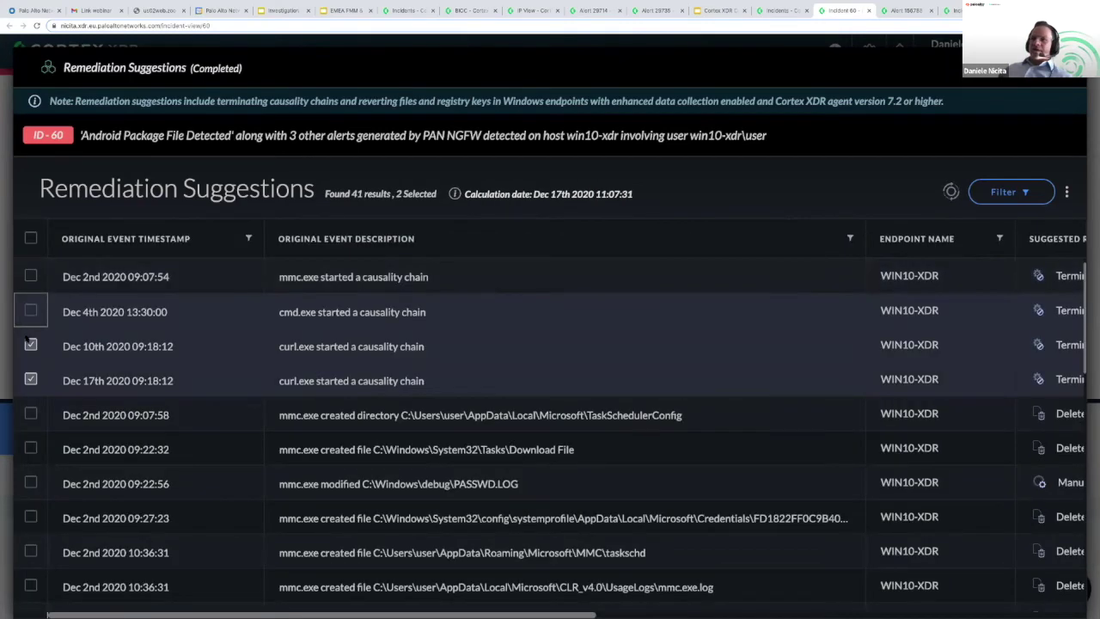
left_click(31, 380)
left_click(30, 379)
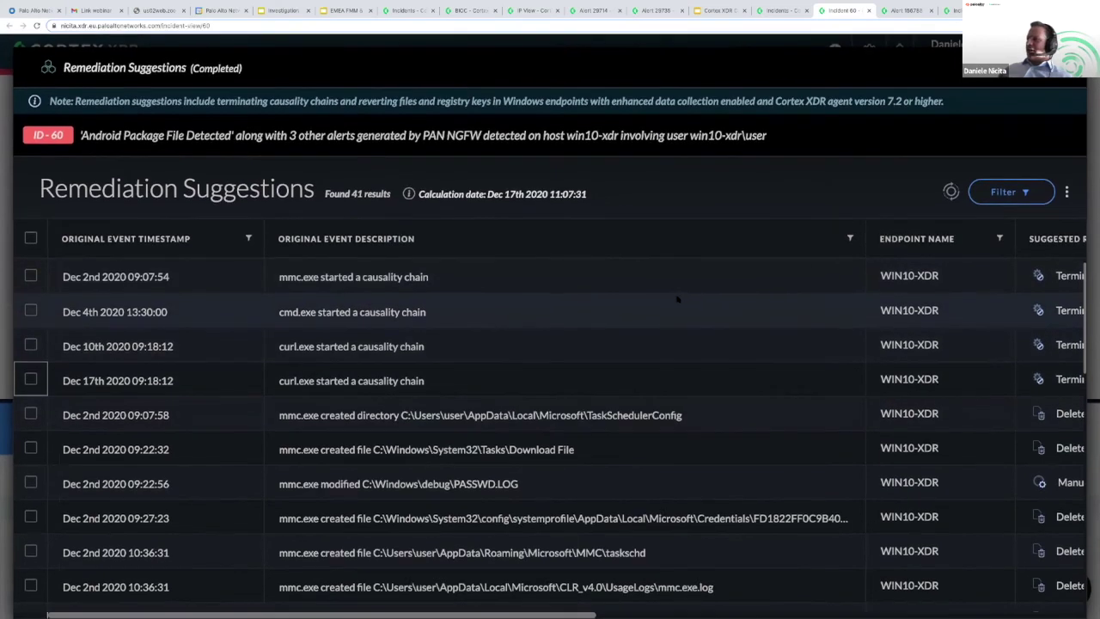
Step: Examine incident 60's remediation suggestions, comparing the event descriptions with the suggested remediation for each
scroll(543, 306, "right", 1)
scroll(317, 301, "right", 5)
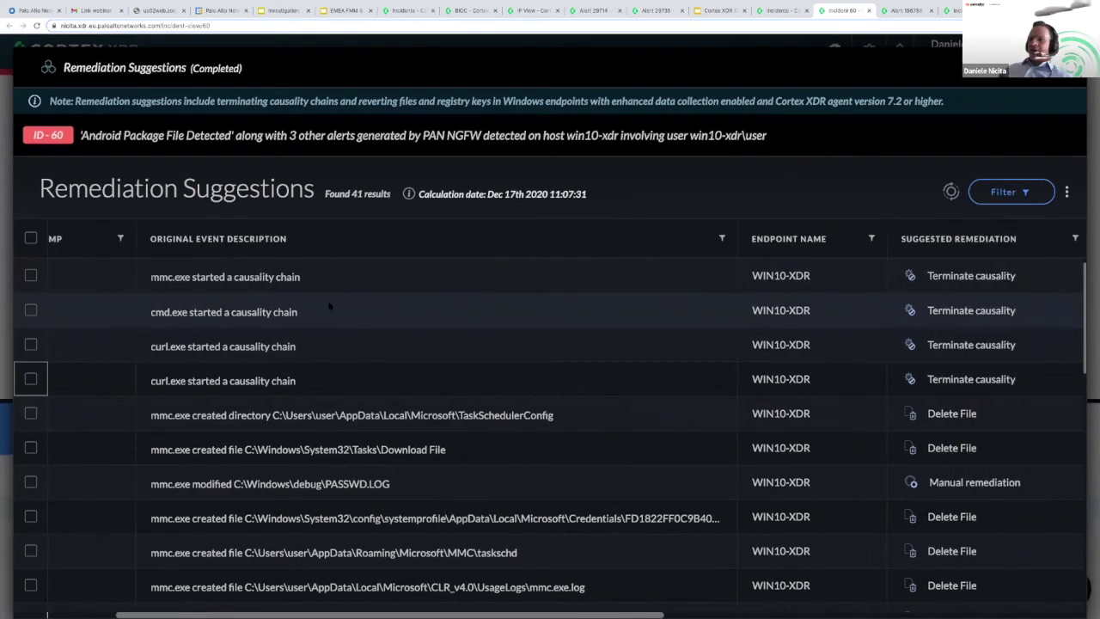
scroll(412, 400, "left", 5)
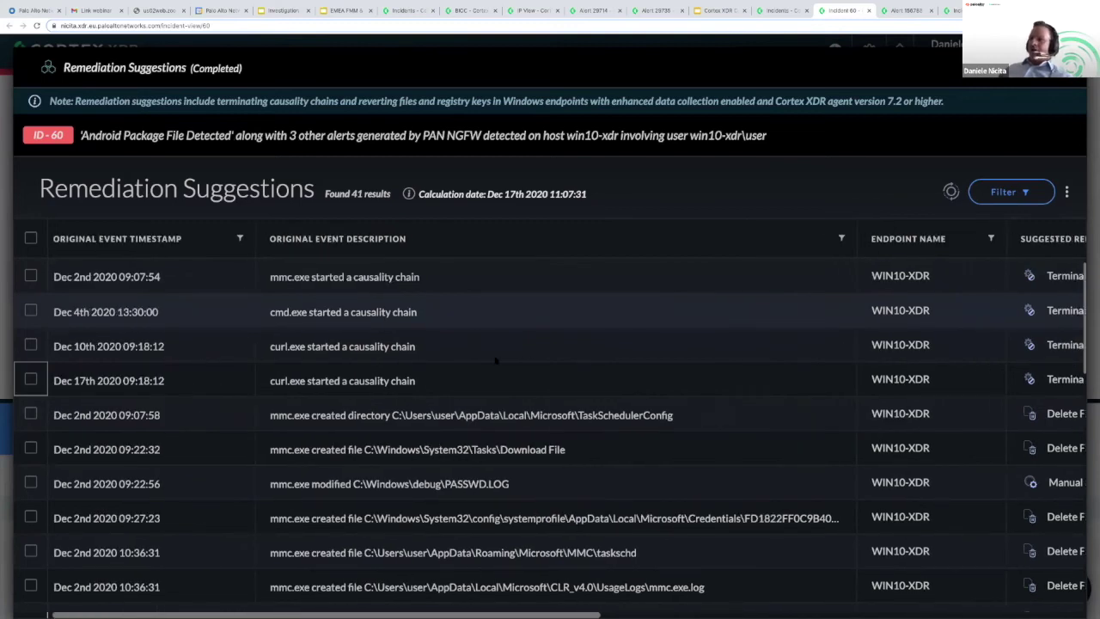
scroll(952, 353, "left", 1)
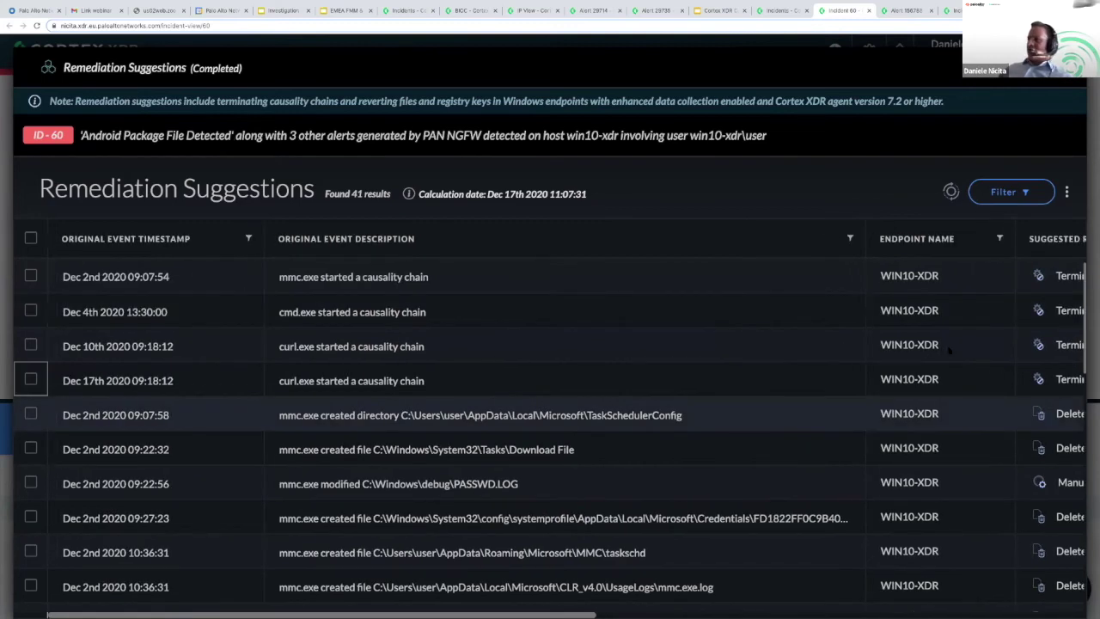
scroll(952, 351, "down", 1)
scroll(951, 350, "right", 5)
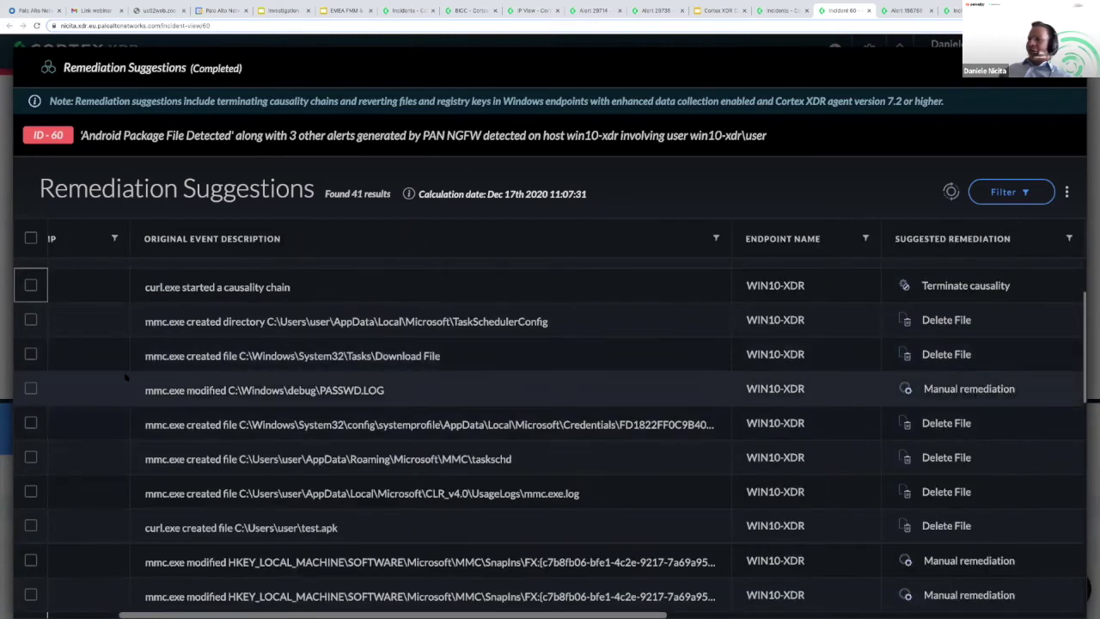
scroll(181, 376, "left", 5)
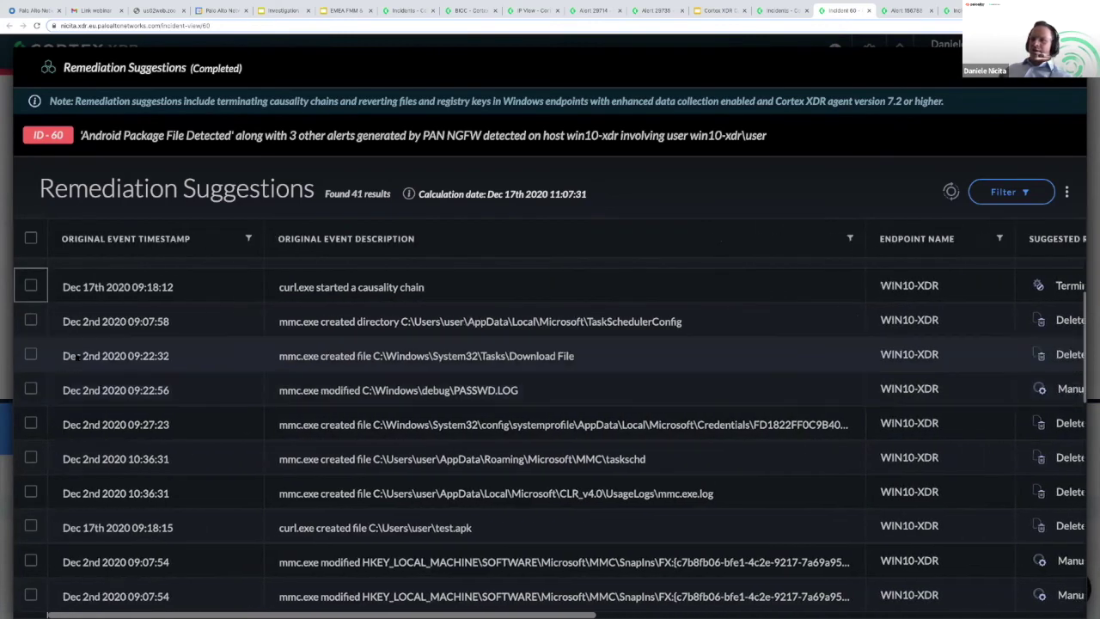
Step: Select the suggestion for C:\Windows\System32\Tasks\Download File and examine the suggested remediation for PASSWD.LOG
scroll(886, 391, "right", 1)
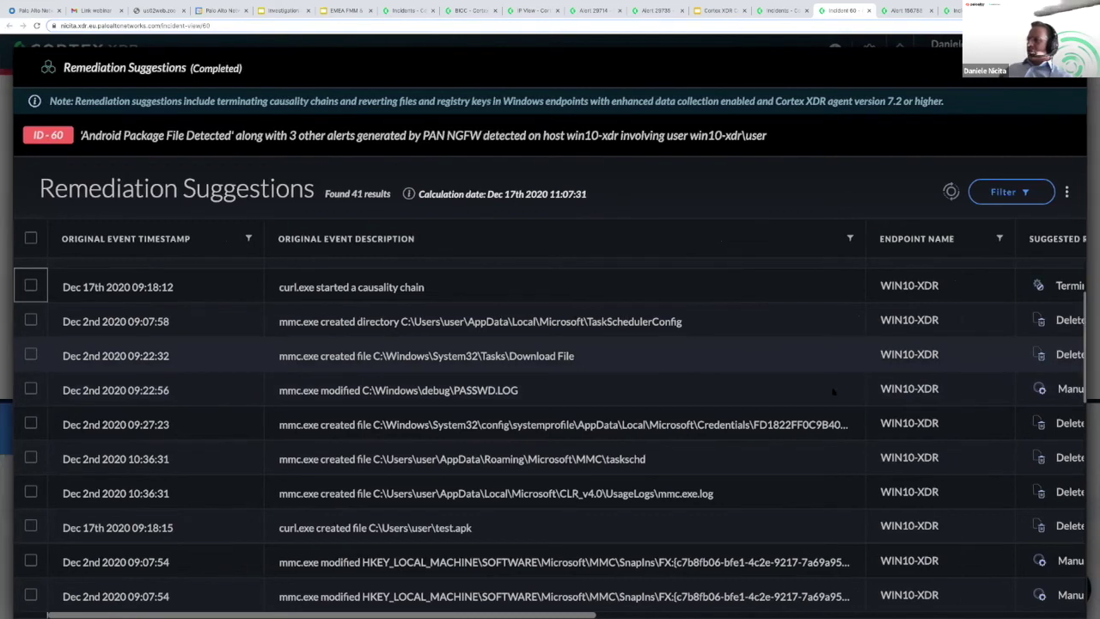
scroll(456, 397, "right", 7)
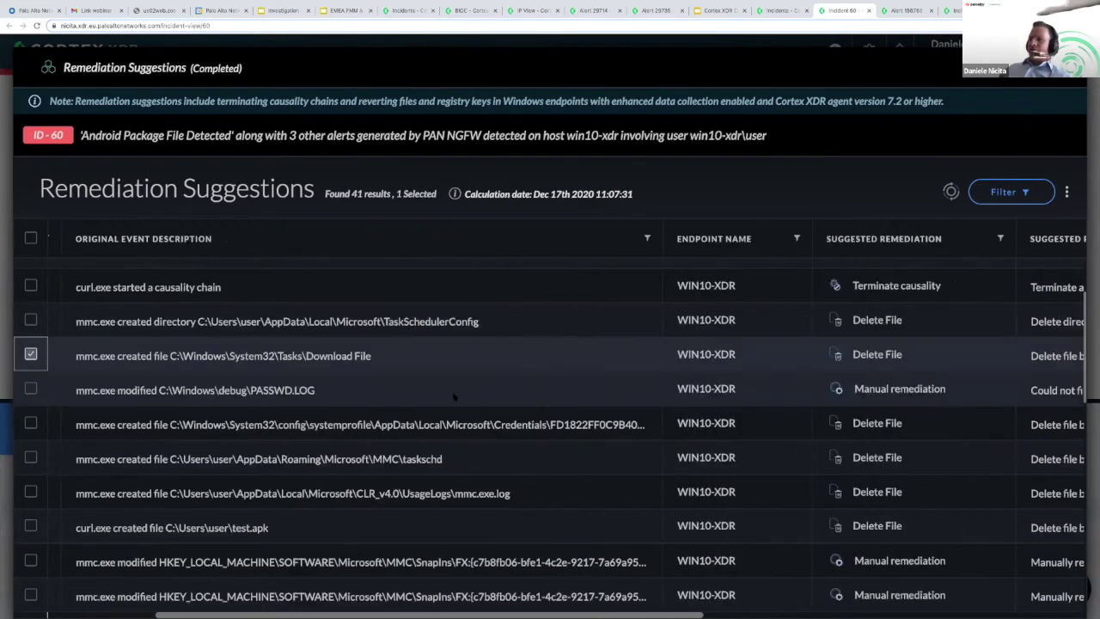
scroll(456, 396, "left", 4)
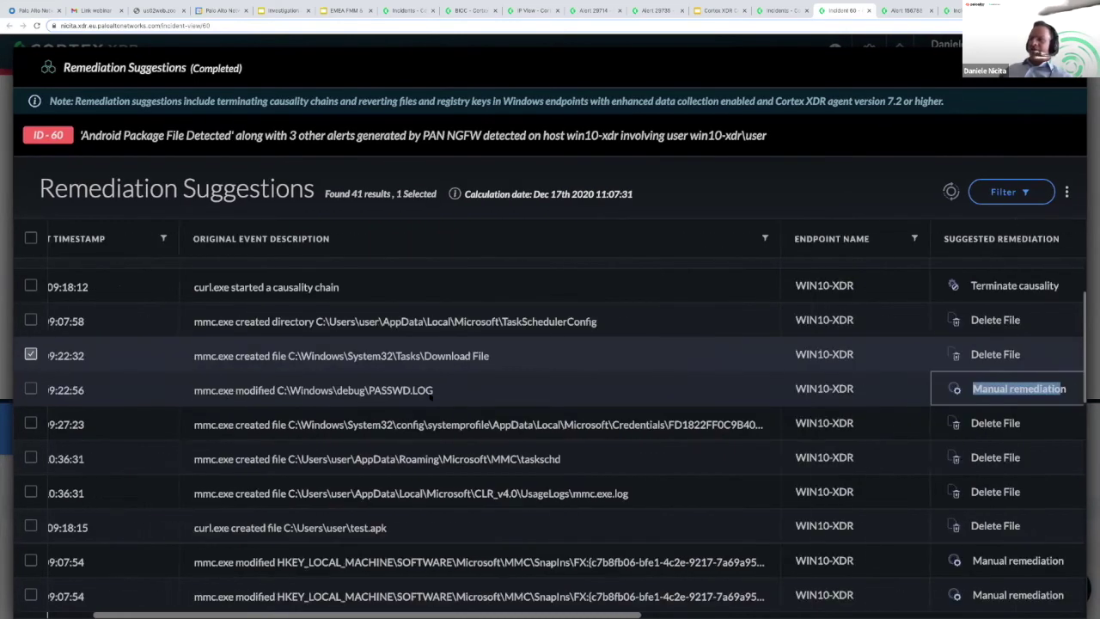
left_click(731, 398)
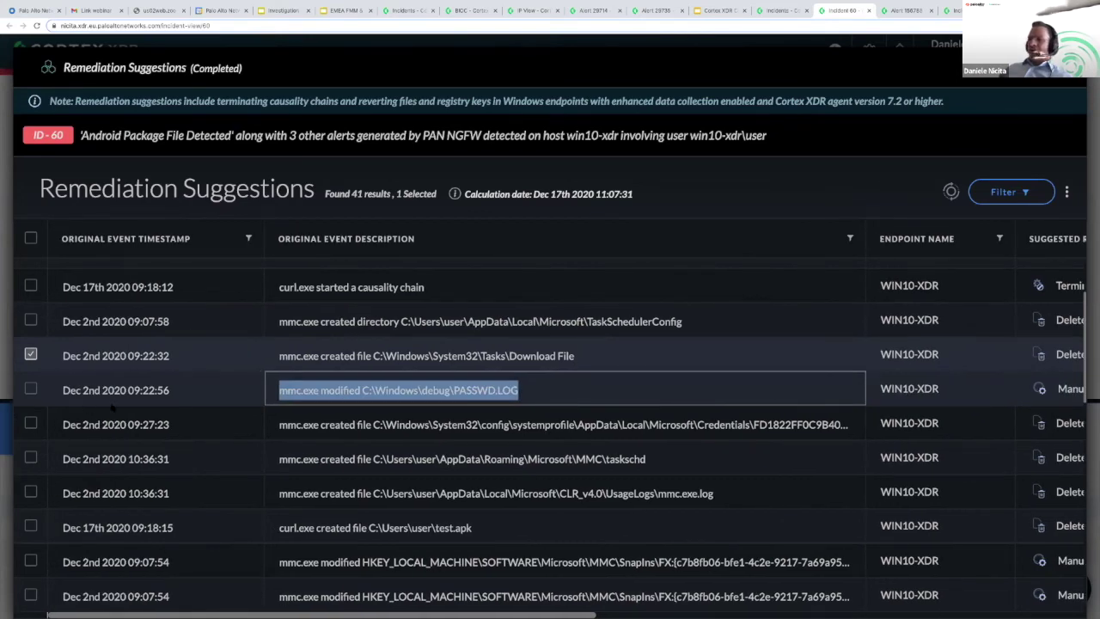
scroll(258, 417, "right", 17)
scroll(375, 424, "left", 3)
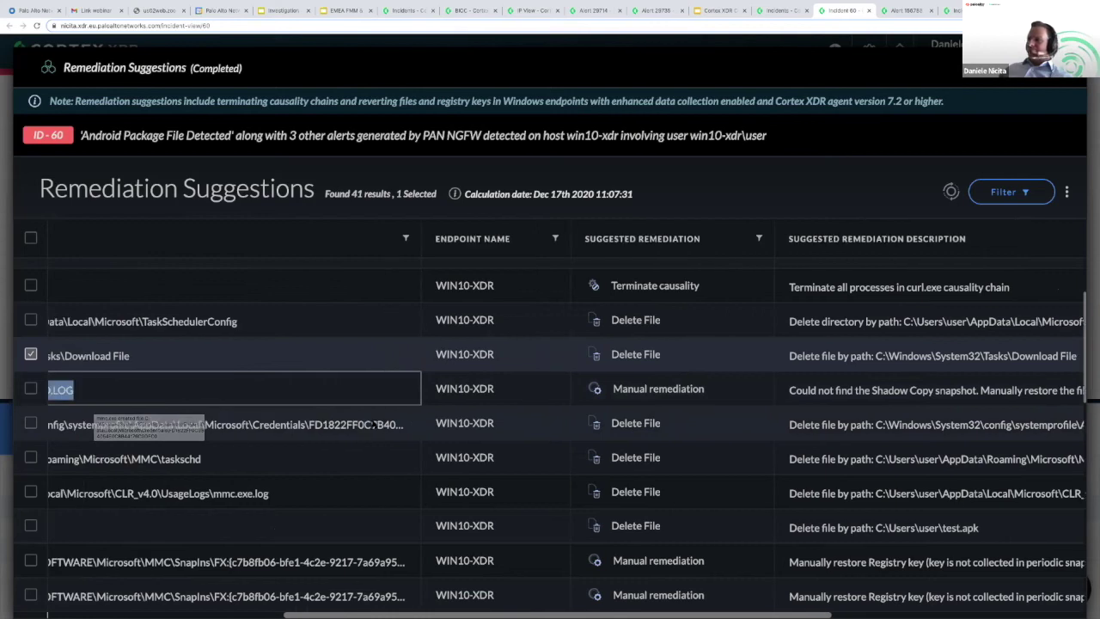
scroll(86, 420, "left", 5)
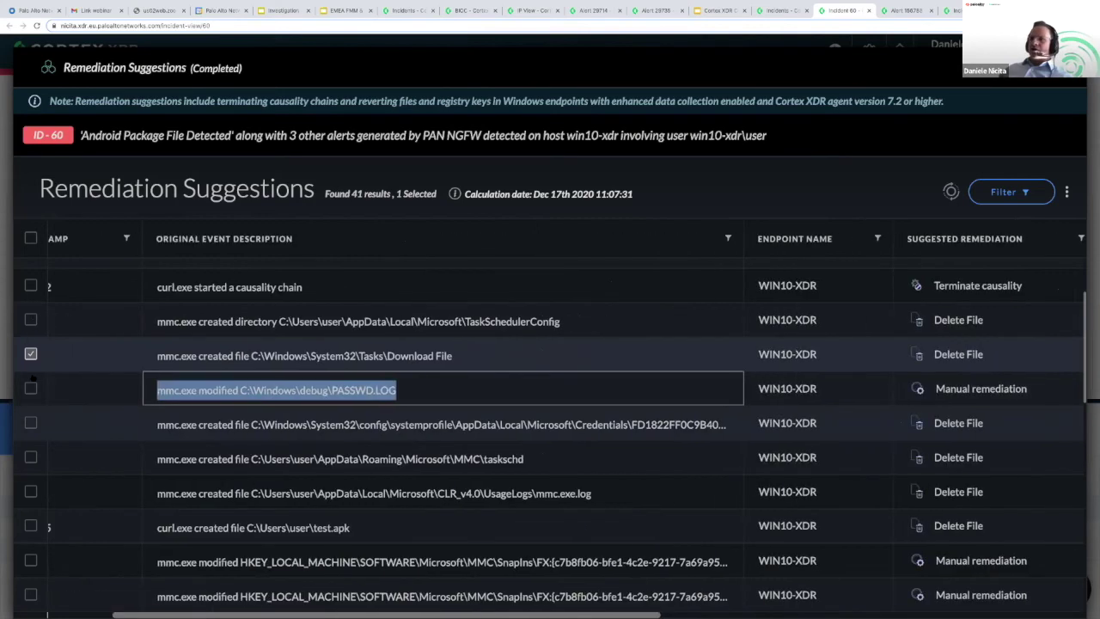
Step: Add the suggestions for mmc.exe.log, test.apk and several MMC SnapIns, Notifications and TaskCache registry changes to the selection
scroll(32, 456, "down", 4)
scroll(32, 456, "left", 2)
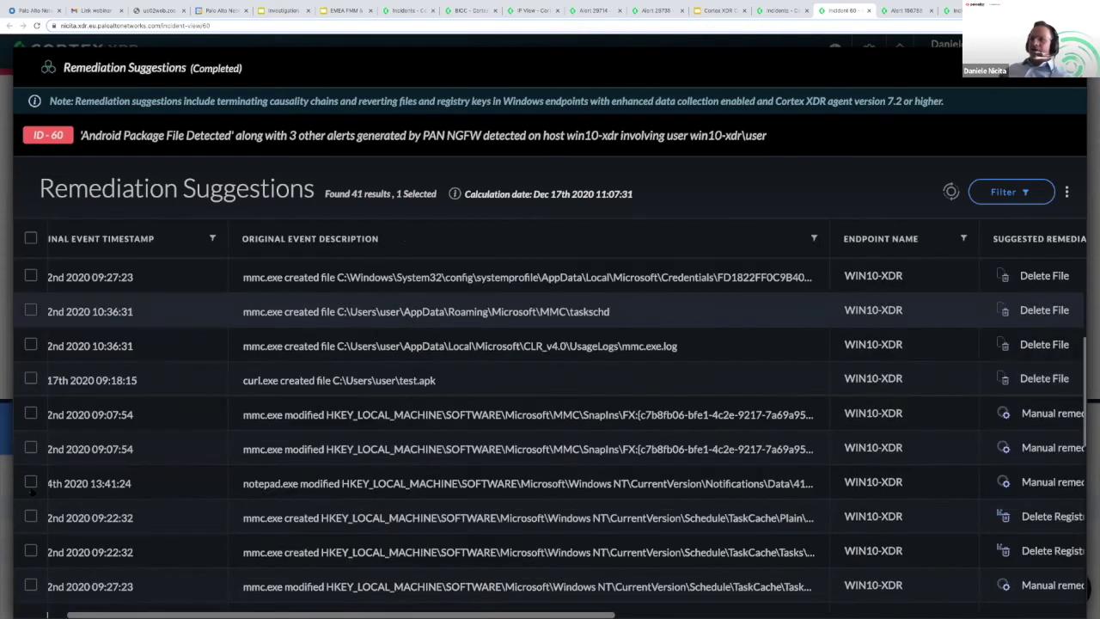
left_click(30, 344)
left_click(31, 447, "shift")
left_click(31, 481)
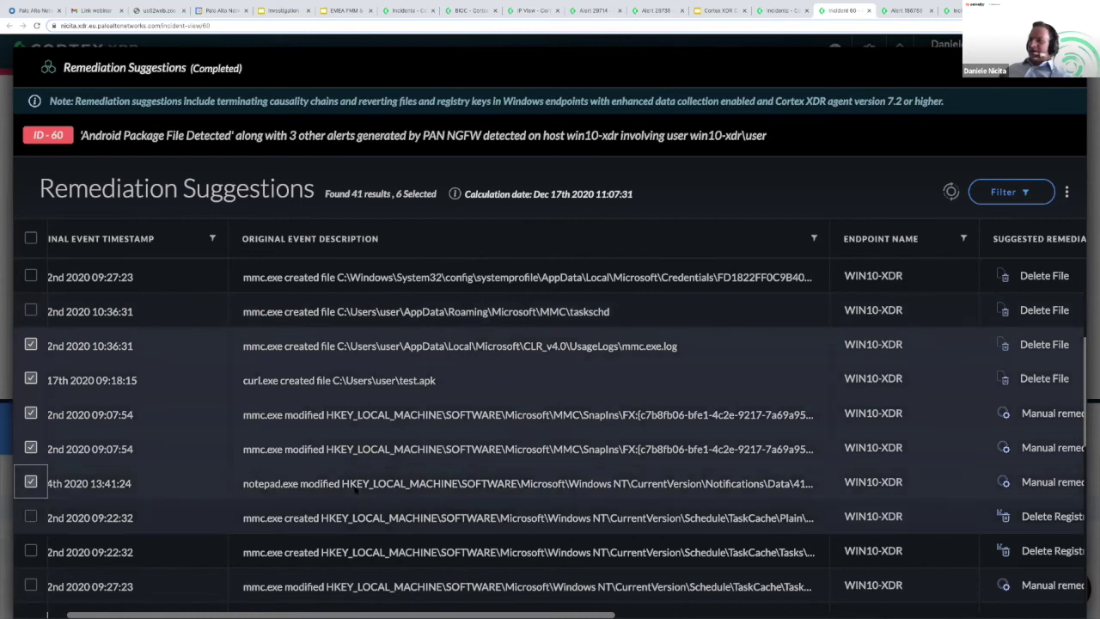
left_click(31, 518)
scroll(31, 515, "down", 2)
left_click(31, 444)
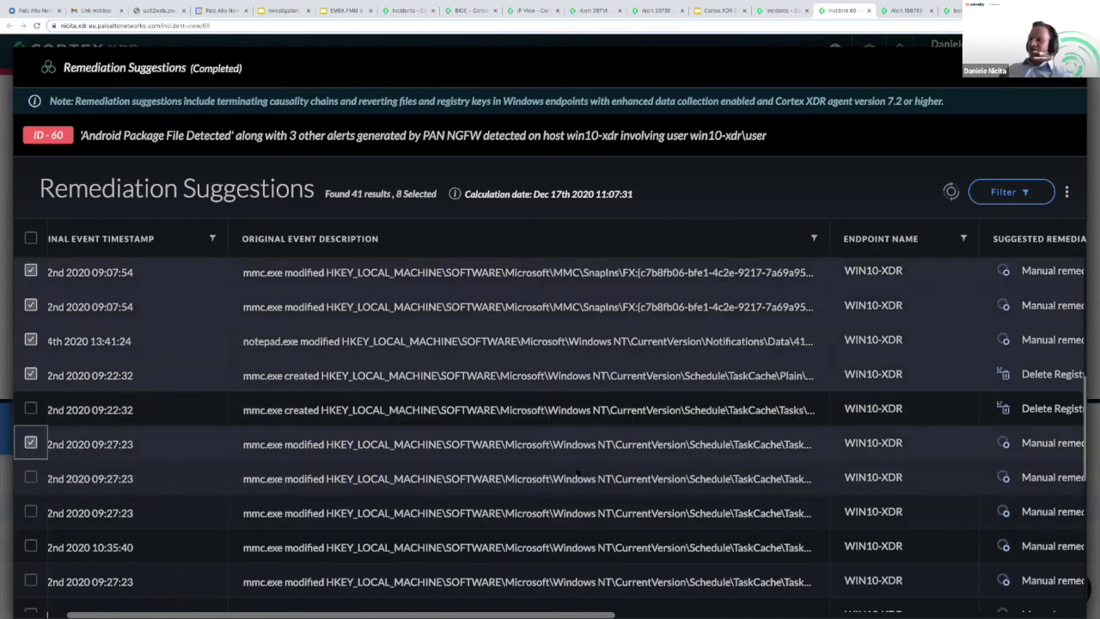
left_click(31, 513, "shift")
Step: Request remediation of the selected suggestions and cancel at the confirmation
right_click(425, 465)
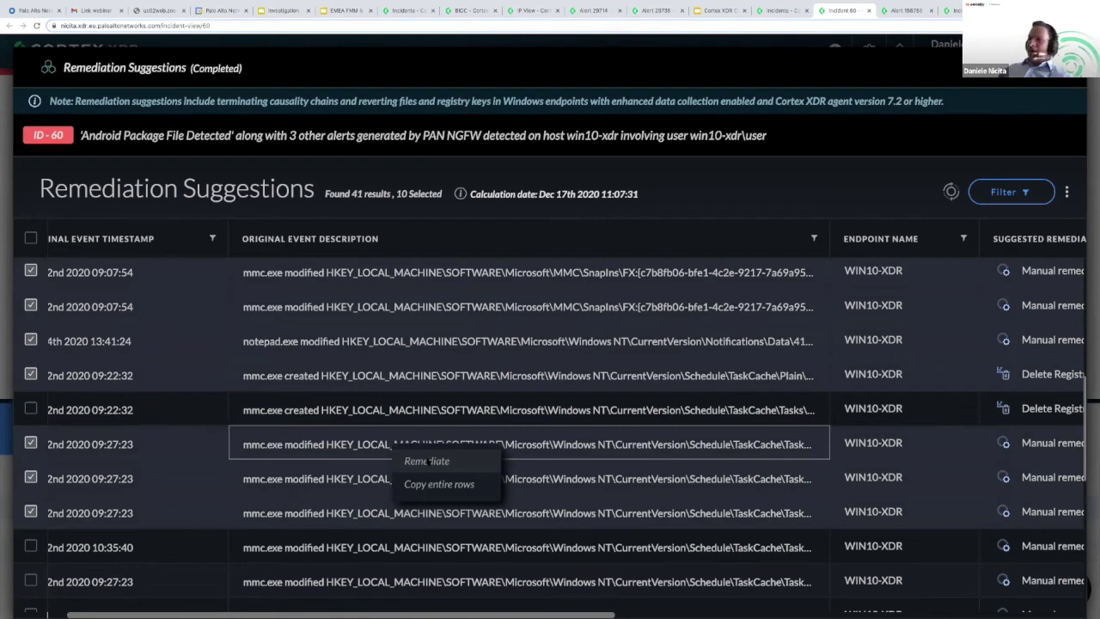
left_click(427, 461)
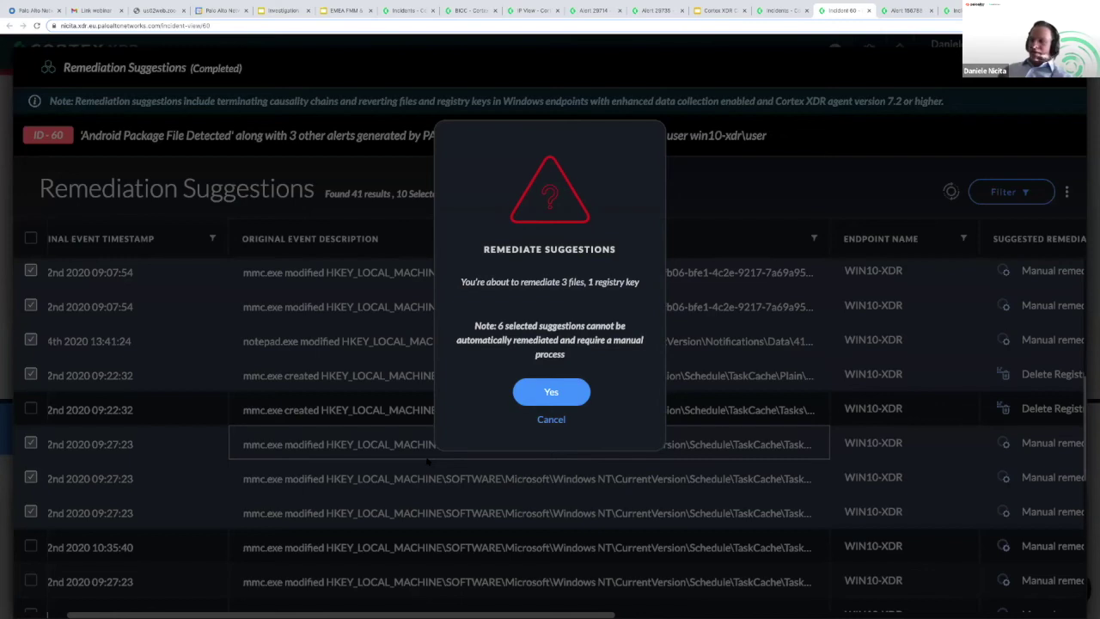
left_click(560, 420)
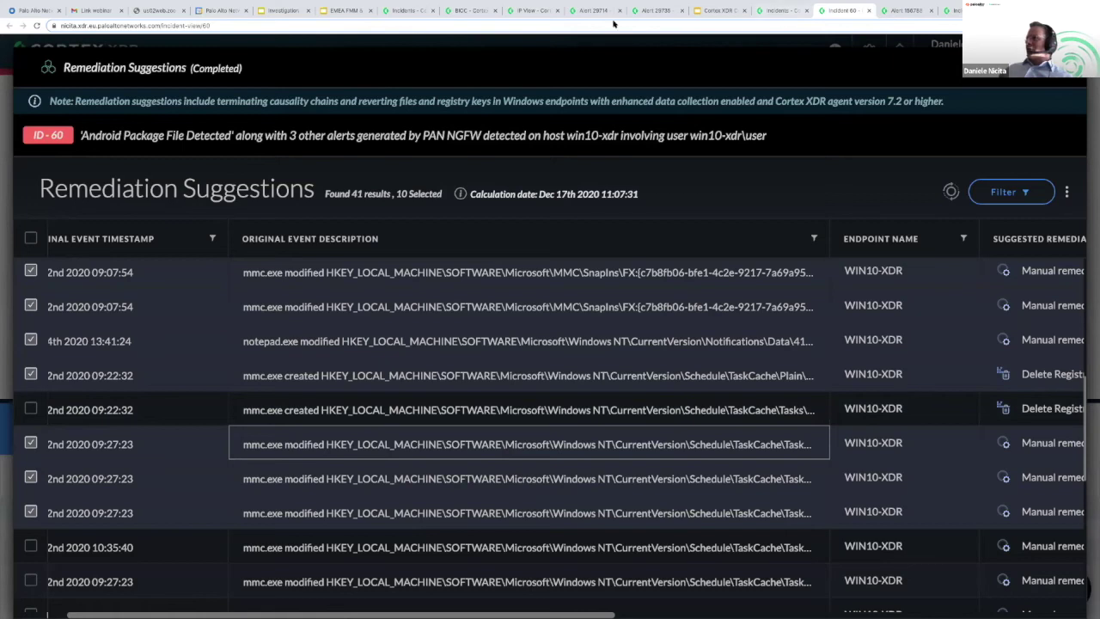
Step: Leave incident 60, search the web for "xdr cortex licensing" in a new tab, and open the Cortex XDR Licenses documentation
left_click(780, 11)
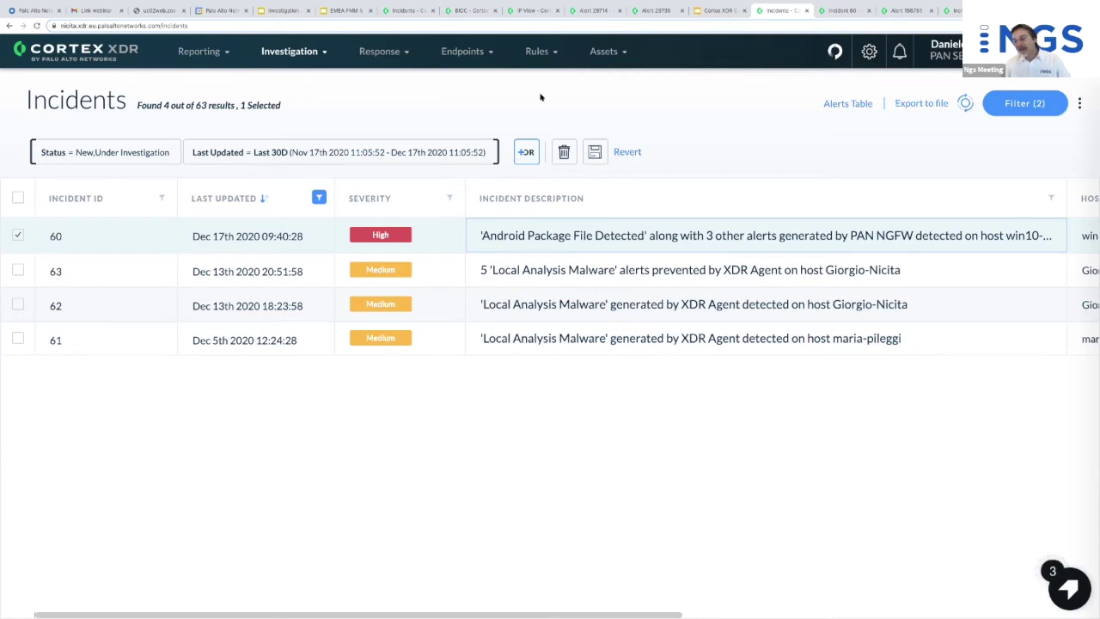
key("ctrl+t")
type("xdr")
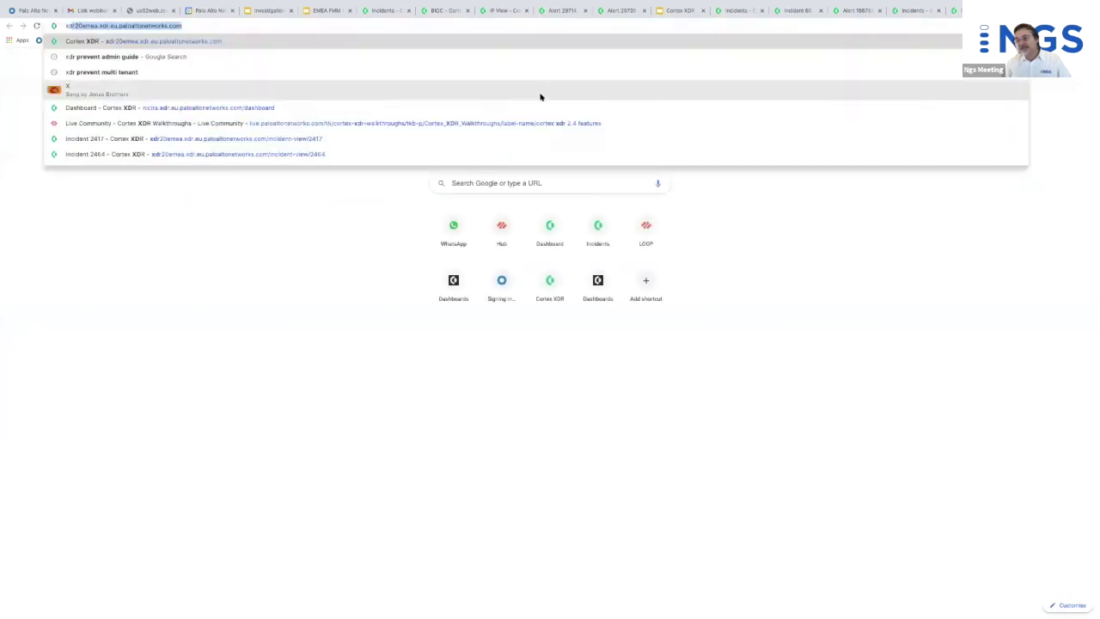
type(" cortex ")
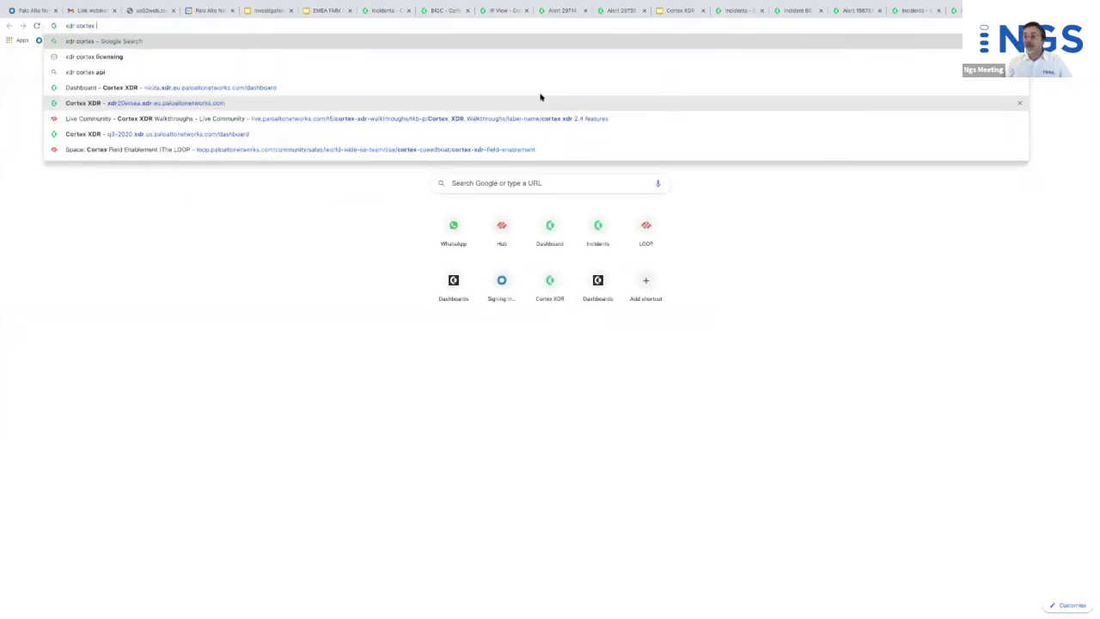
type("licensing")
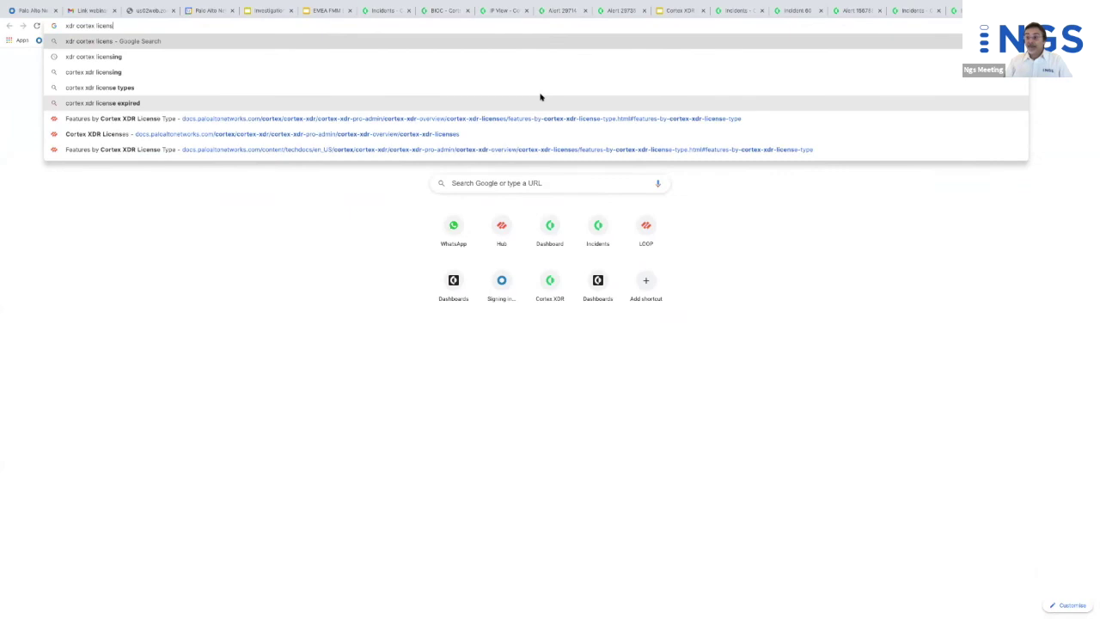
key("Return")
left_click(331, 170)
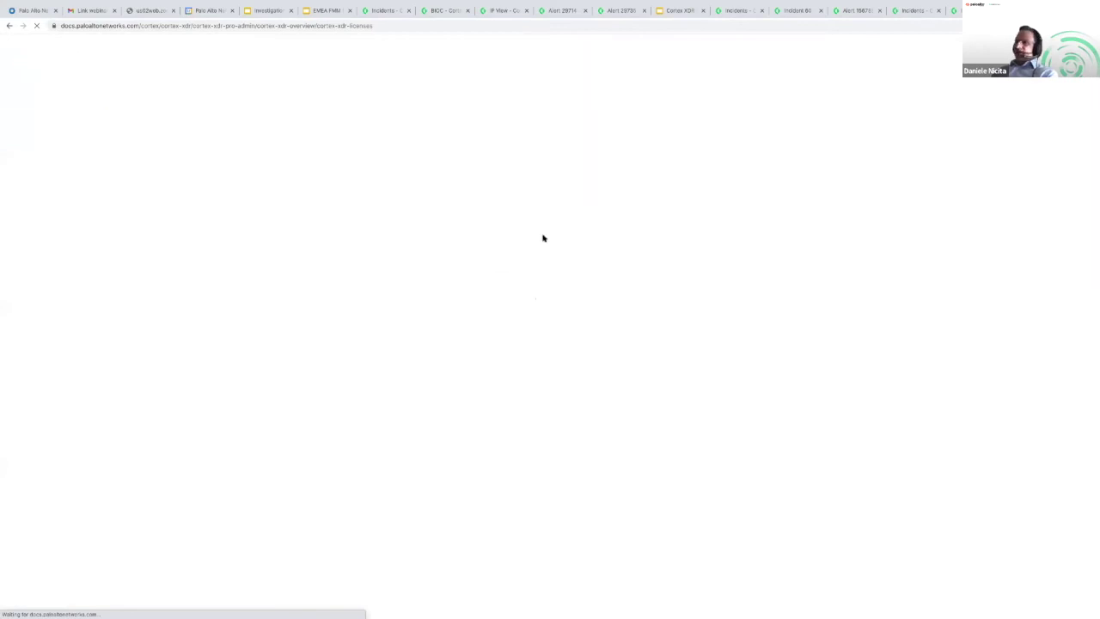
scroll(452, 167, "down", 3)
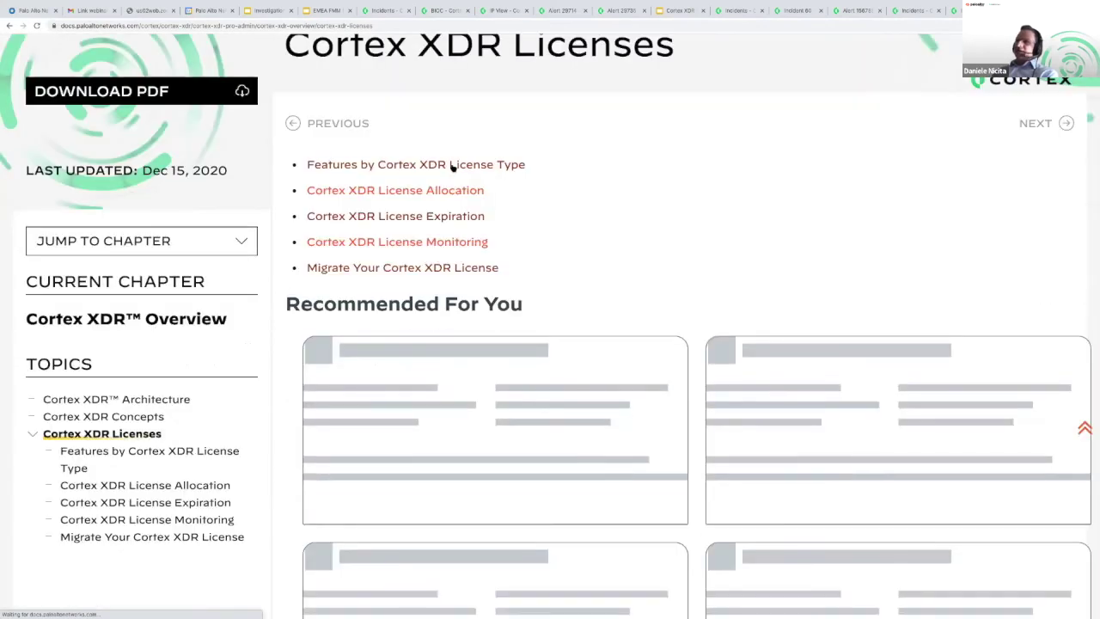
Step: Open Features by Cortex XDR License Type and highlight the Cortex XDR Pro per Endpoint, Prevent and Pro per TB column headings in turn
left_click(453, 166)
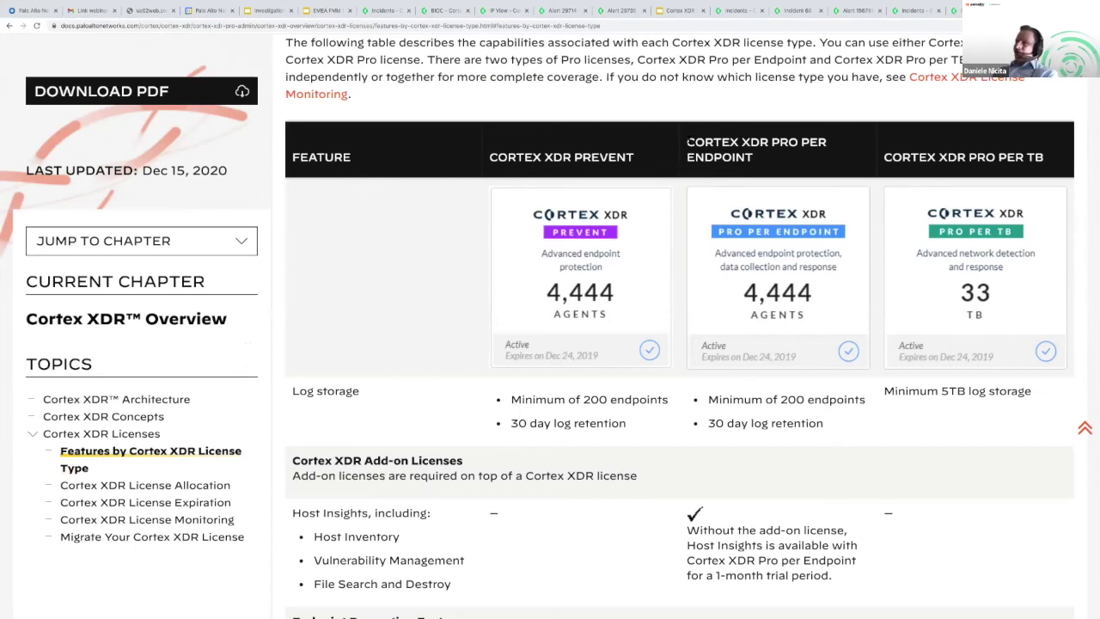
triple_click(791, 143)
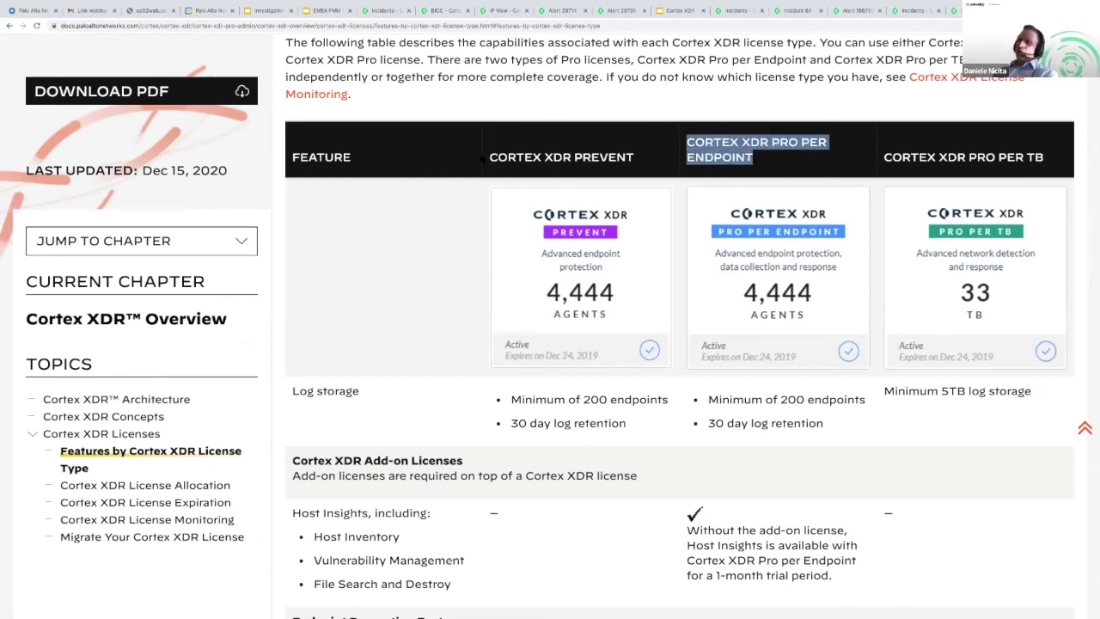
left_click_drag(490, 157, 634, 158)
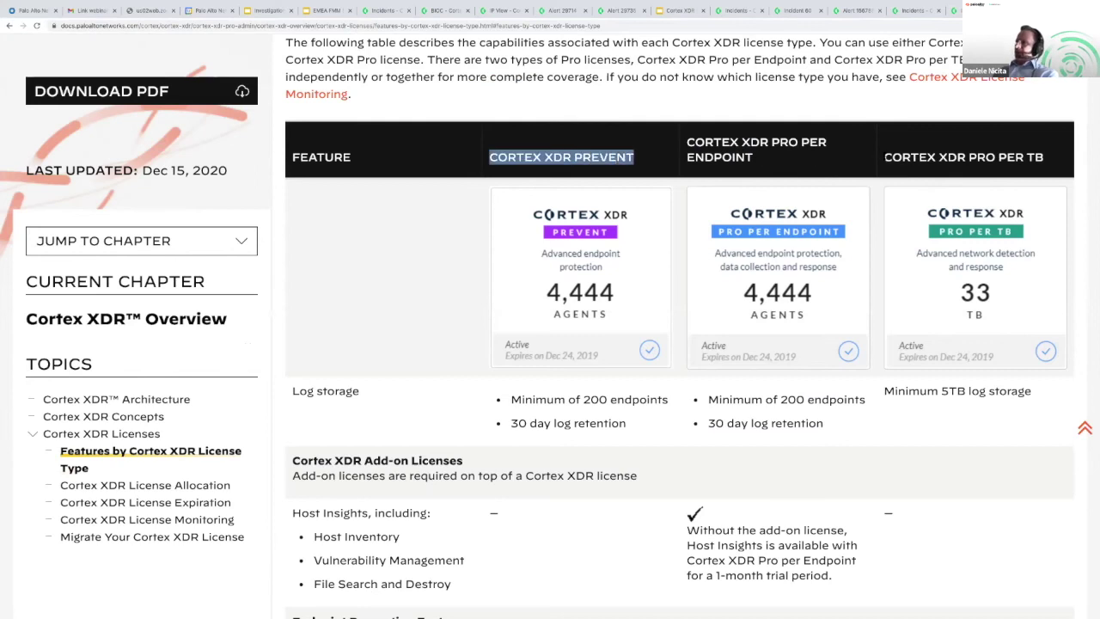
left_click(634, 157)
left_click_drag(885, 157, 1043, 148)
scroll(988, 150, "down", 1)
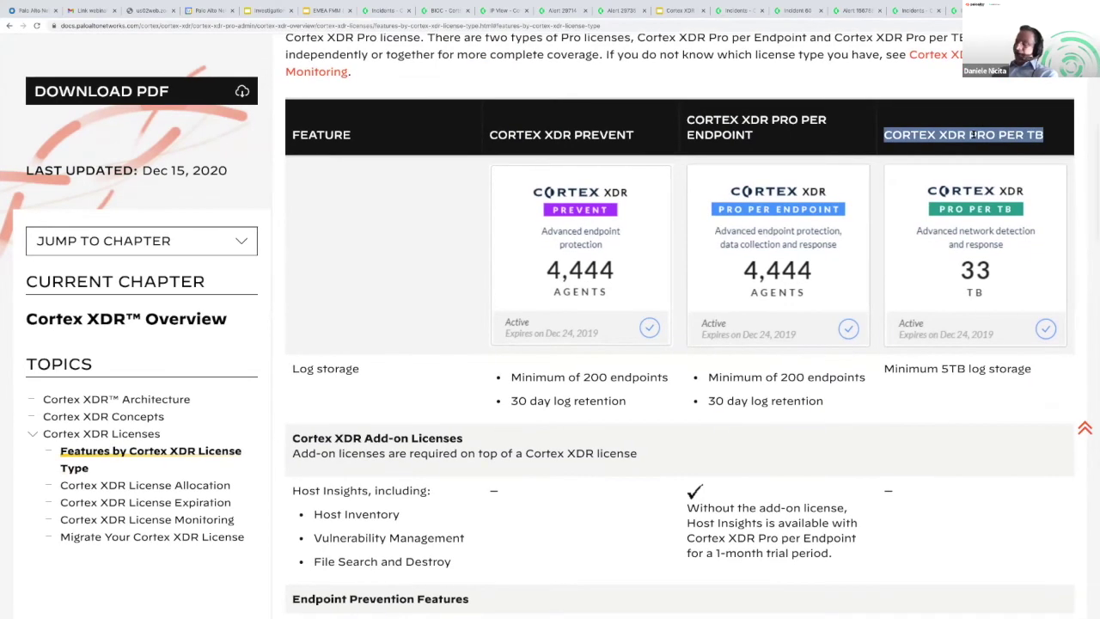
Step: Examine the Cortex XDR Add-on Licenses section, highlighting Host Insights and its entry for Cortex XDR Prevent
scroll(300, 374, "down", 1)
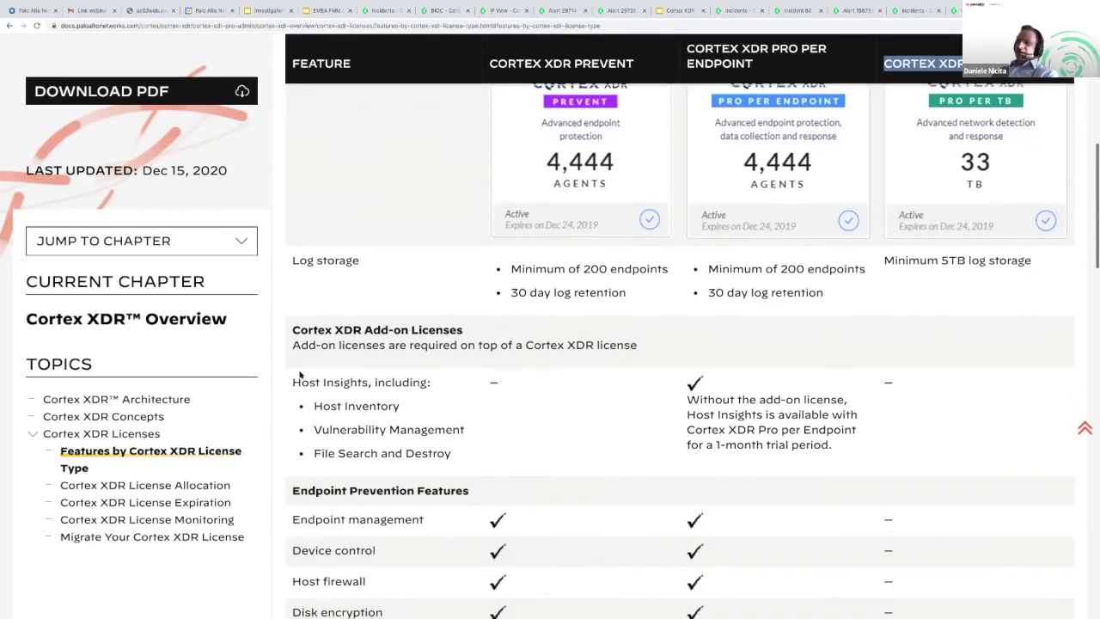
left_click_drag(293, 383, 427, 384)
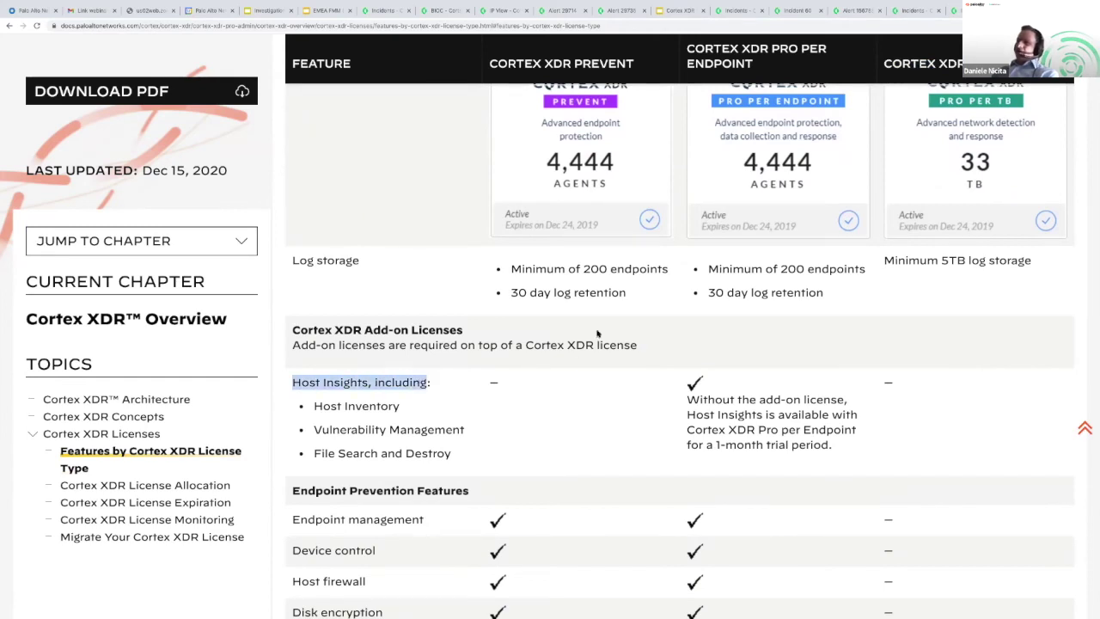
scroll(598, 334, "up", 1)
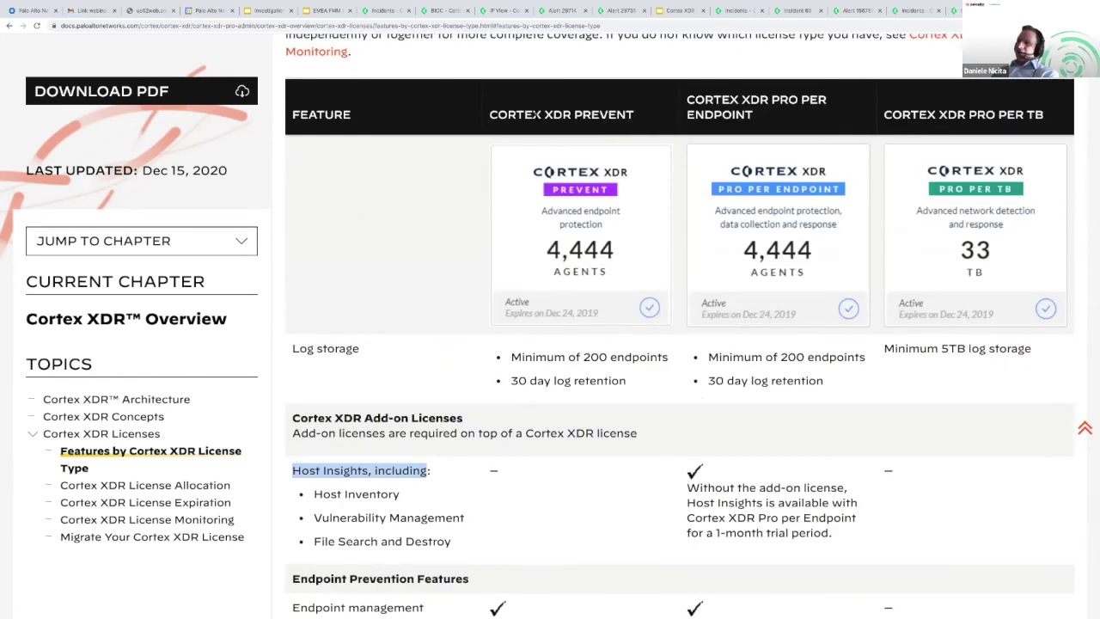
left_click_drag(633, 120, 489, 116)
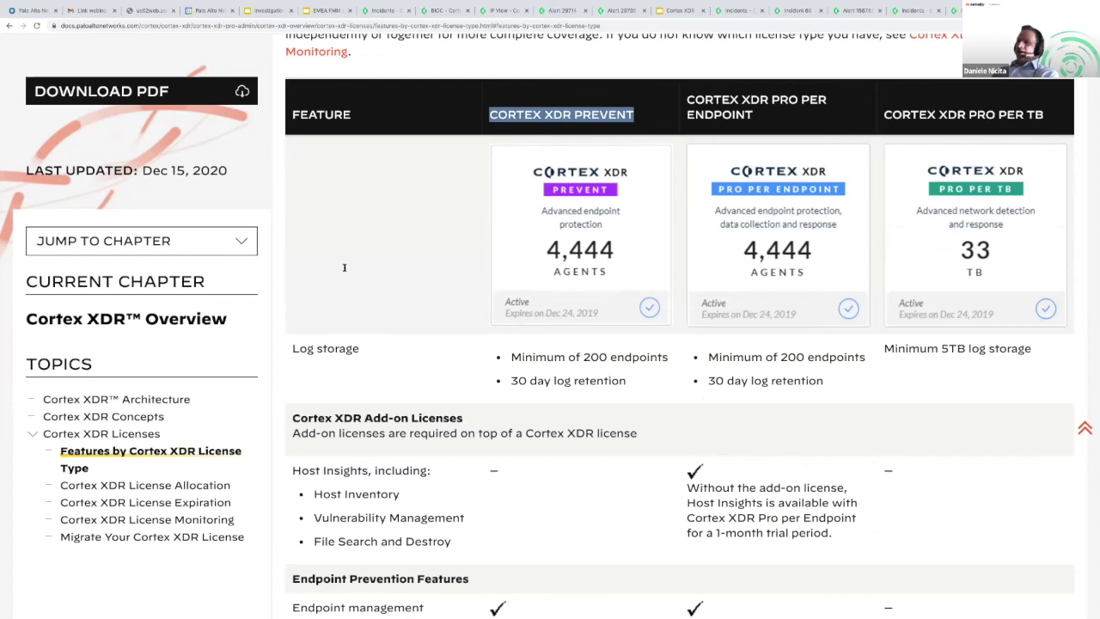
scroll(344, 267, "down", 2)
left_click_drag(292, 248, 638, 264)
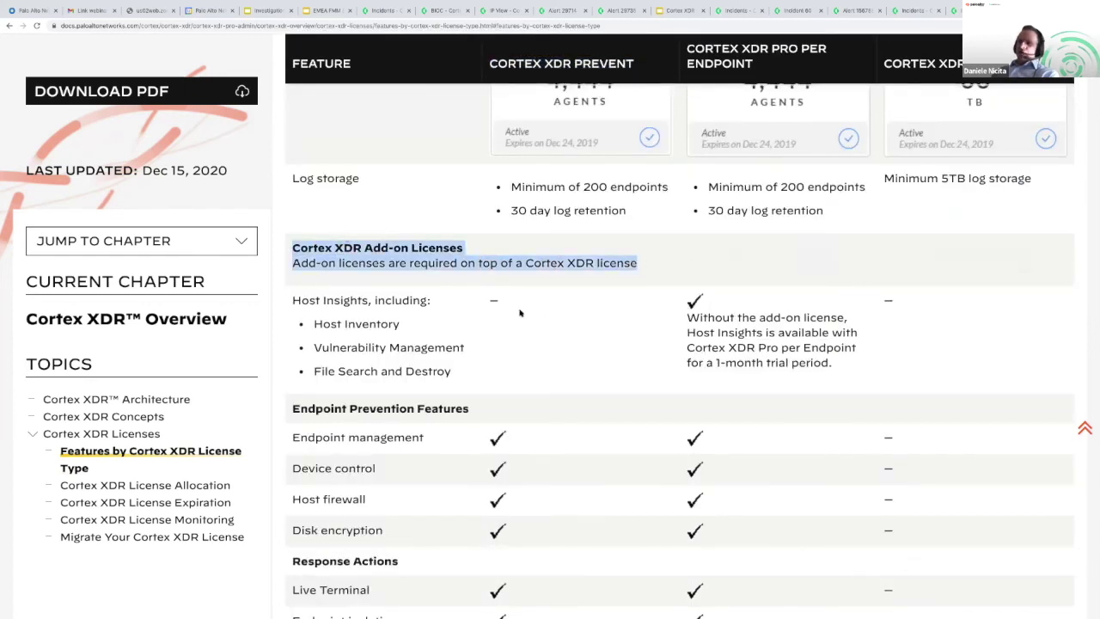
left_click_drag(490, 301, 496, 311)
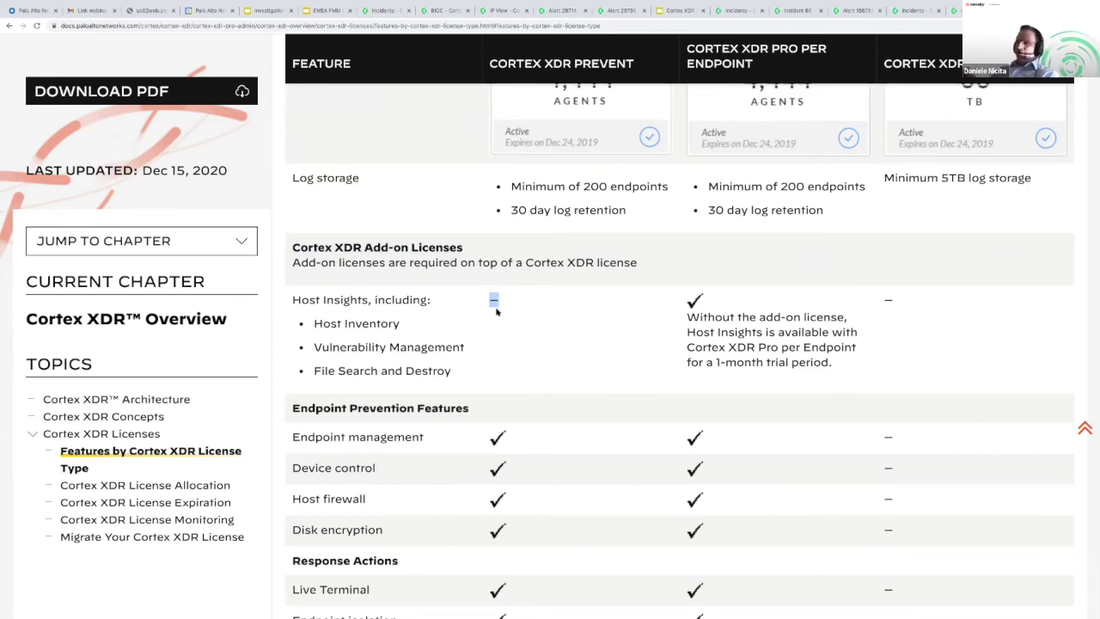
Step: Highlight the Endpoint Prevention Features rows from Endpoint management to Disk encryption across the license types
scroll(499, 318, "down", 2)
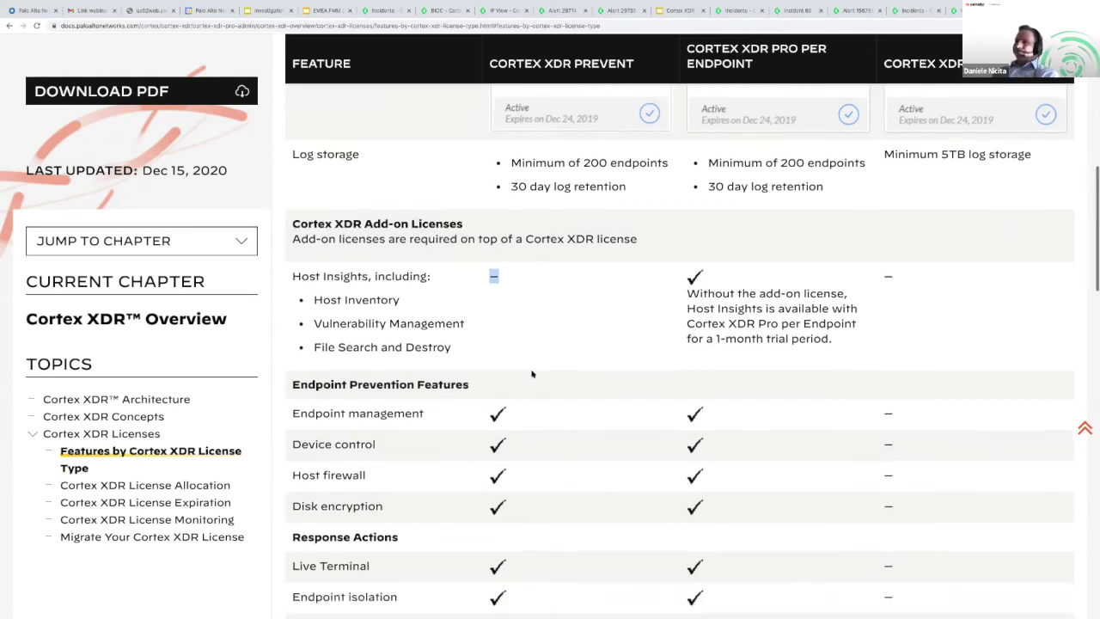
left_click(296, 338)
left_click_drag(294, 337, 936, 422)
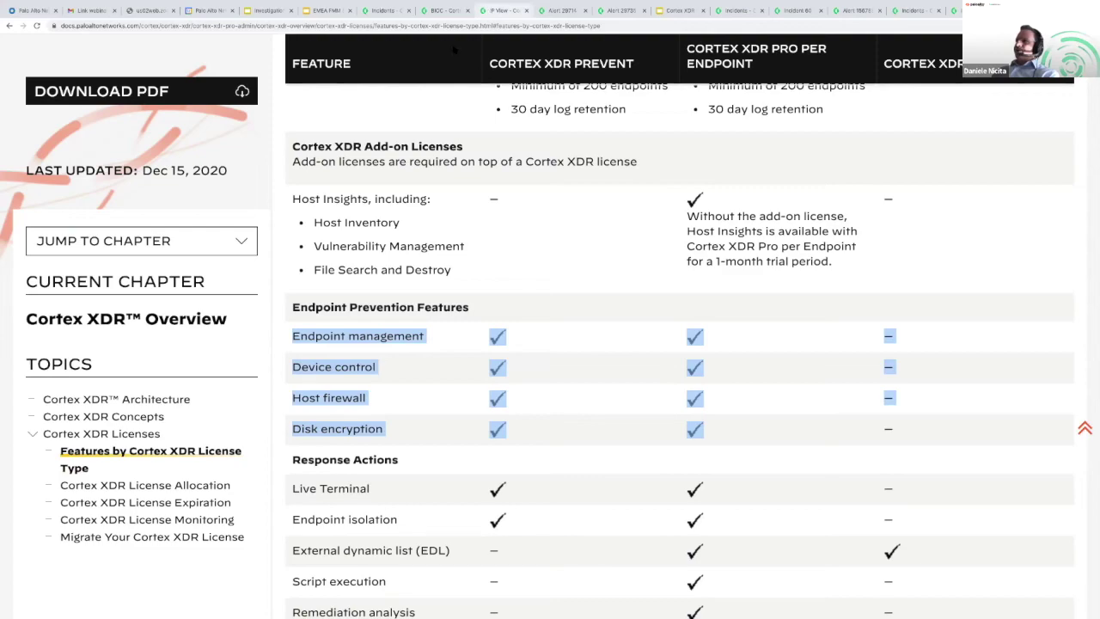
Step: Switch to the Cortex XDR console and review the Prevention Profiles and Extensions Profiles, highlighting Exploit, Device Exceptions and Host Firewall types
key("ctrl+Tab")
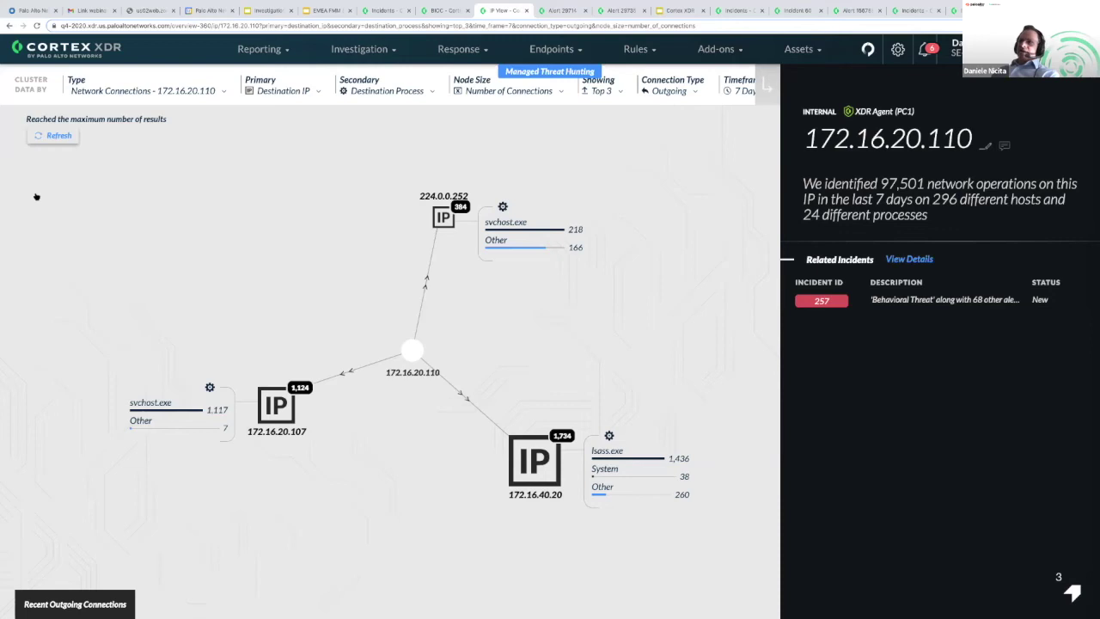
key("ctrl+shift+Tab")
key("alt+Left")
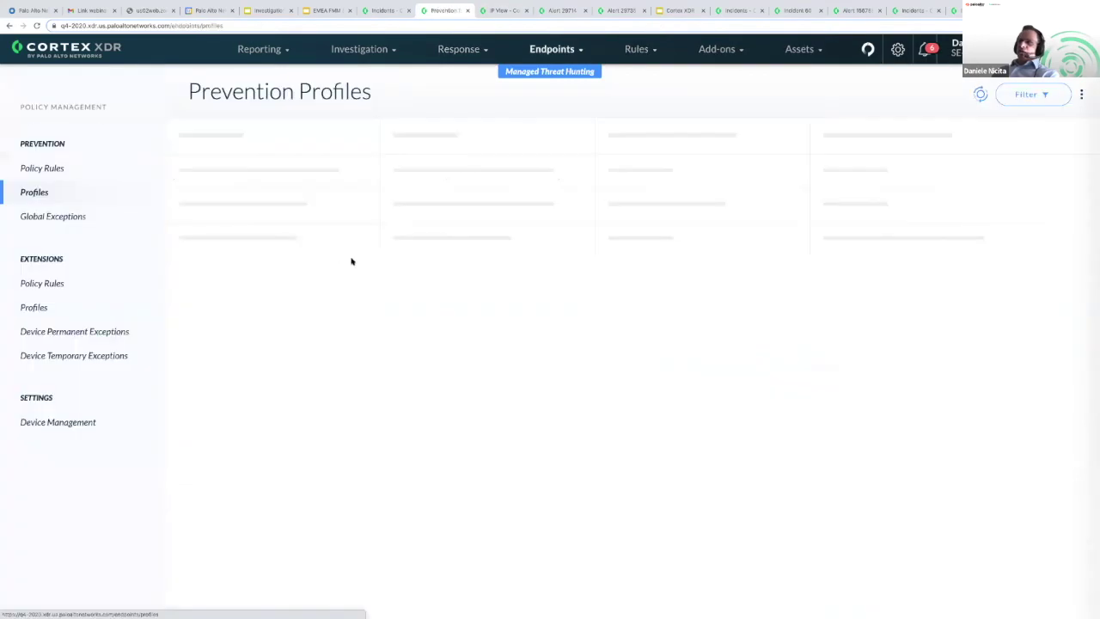
scroll(372, 398, "down", 1)
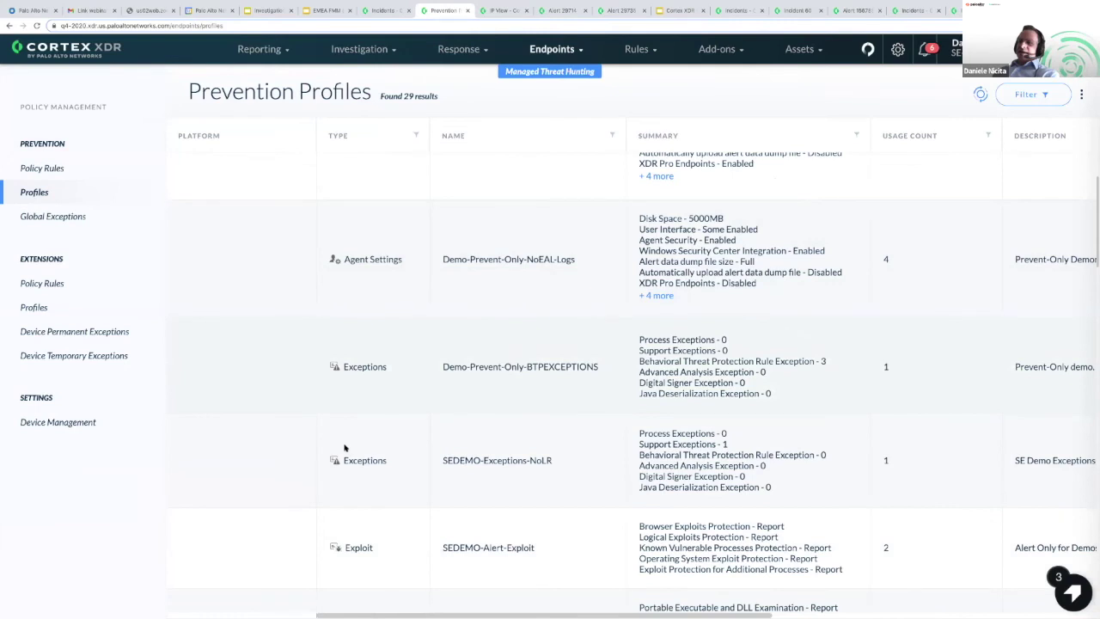
scroll(344, 447, "down", 1)
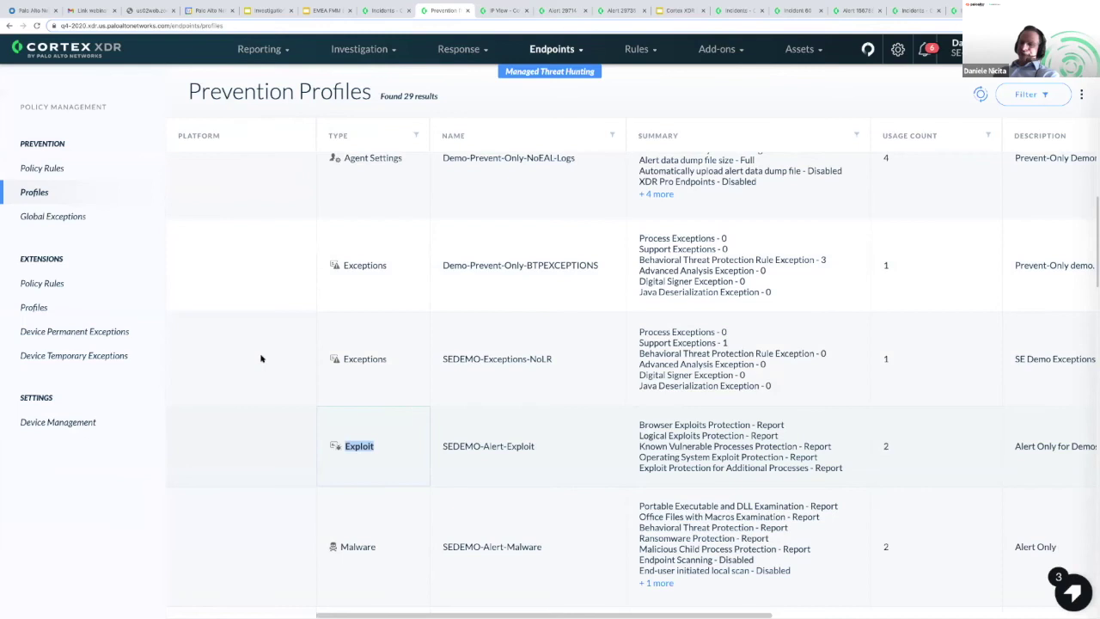
scroll(260, 356, "down", 2)
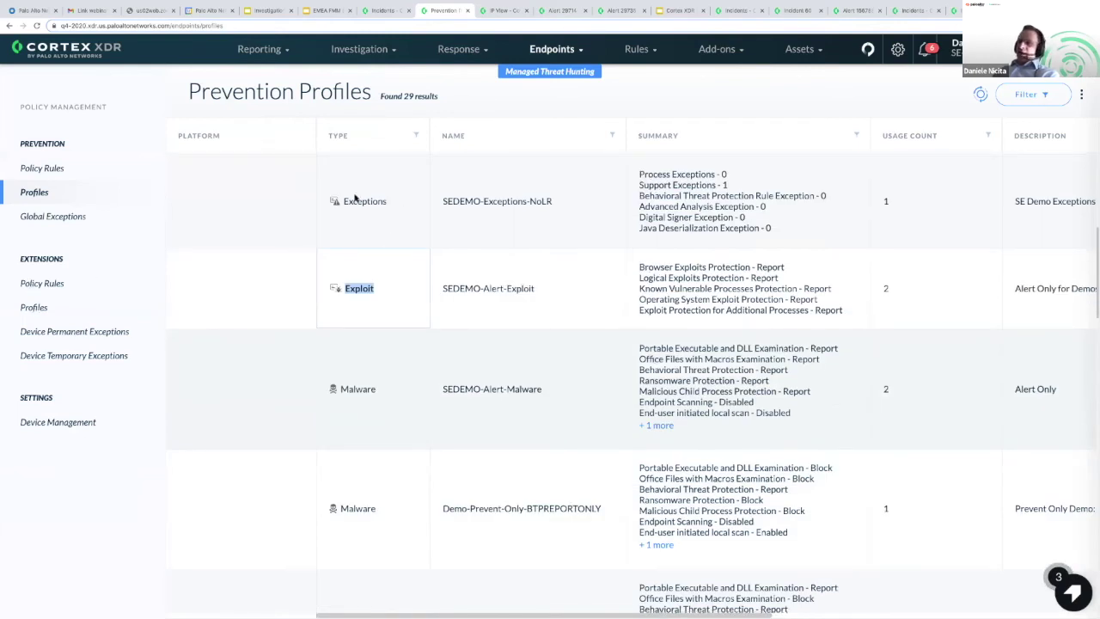
scroll(412, 326, "down", 4)
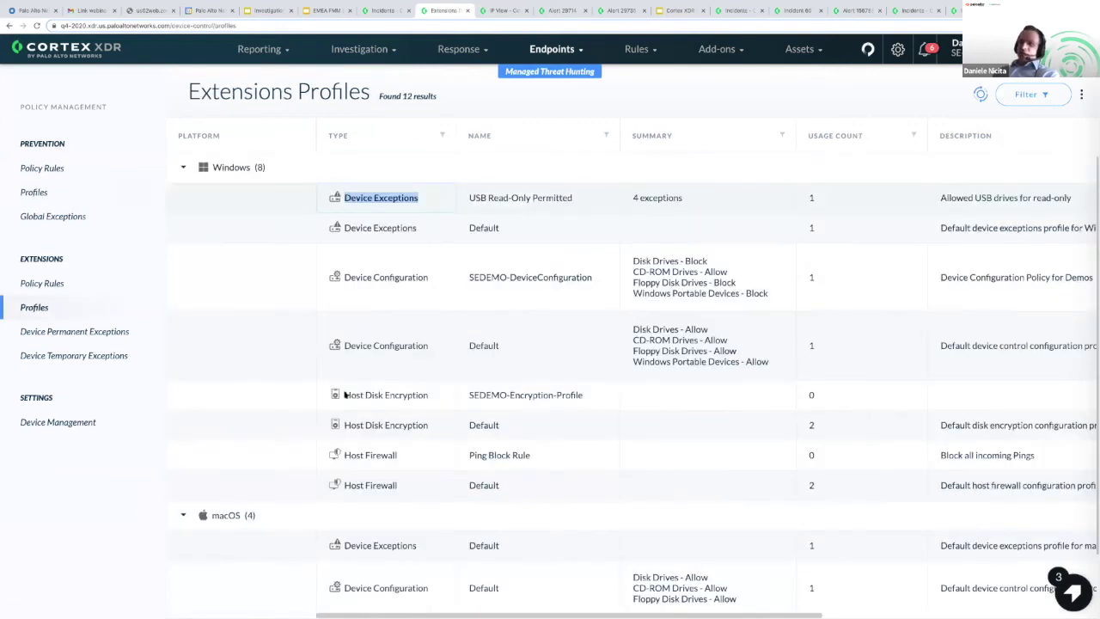
scroll(409, 396, "down", 1)
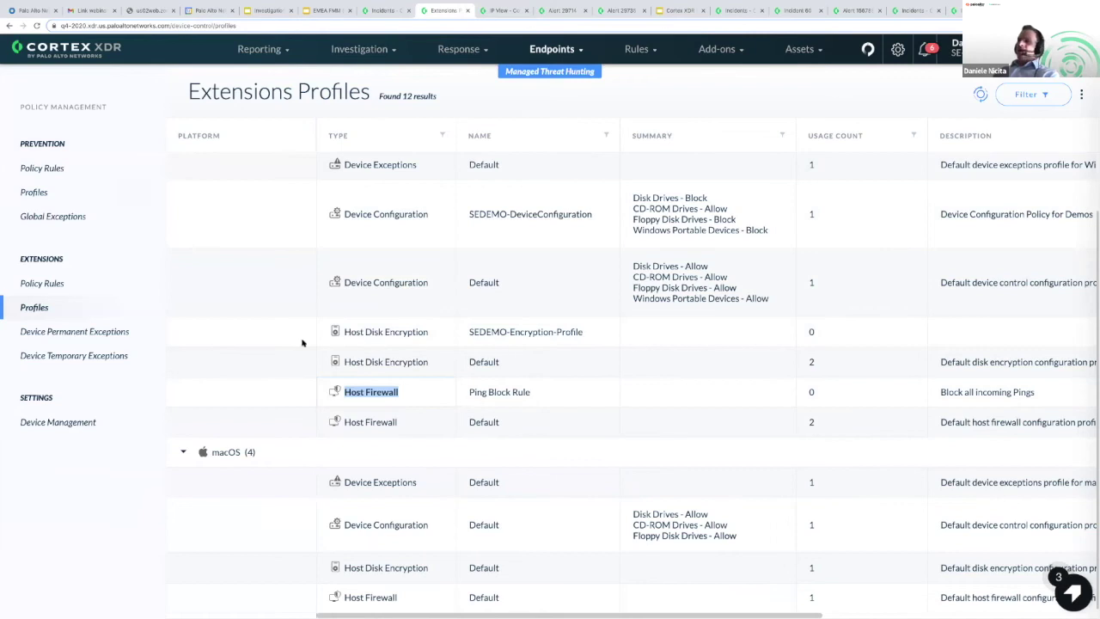
Step: Return to the licensing documentation and highlight the Live Terminal and Endpoint isolation rows under Response Actions
key("ctrl+Tab")
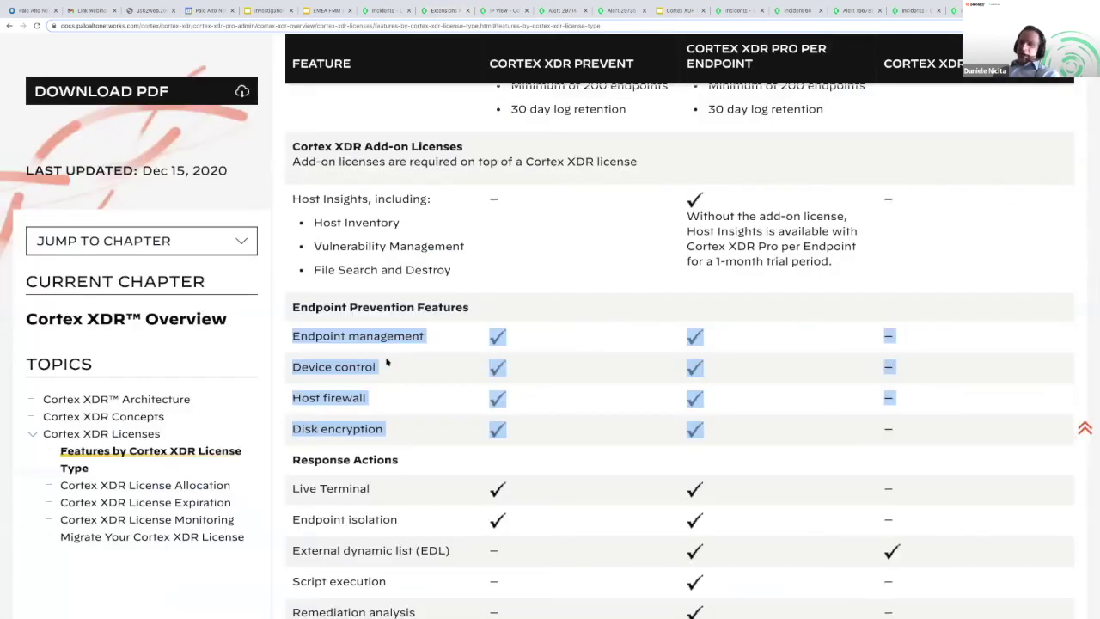
scroll(527, 372, "down", 2)
triple_click(527, 371)
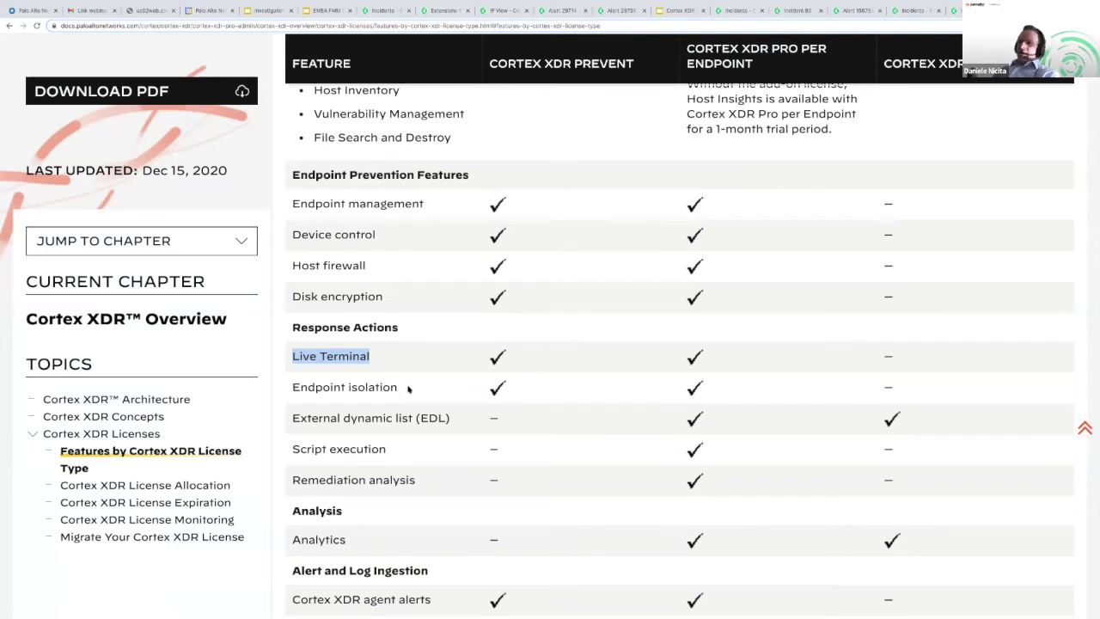
left_click_drag(293, 387, 409, 389)
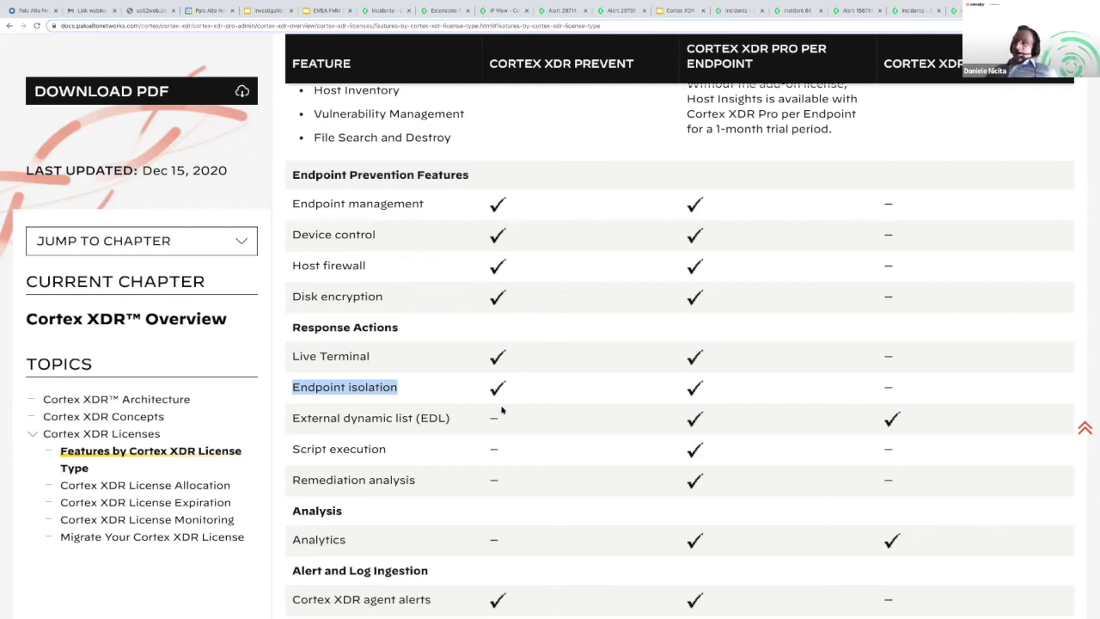
Step: Highlight Cortex XDR agent alerts under Alert and Log Ingestion and review the remaining Integrations, Broker VM and MSSP rows
scroll(500, 417, "down", 1)
scroll(507, 353, "down", 1)
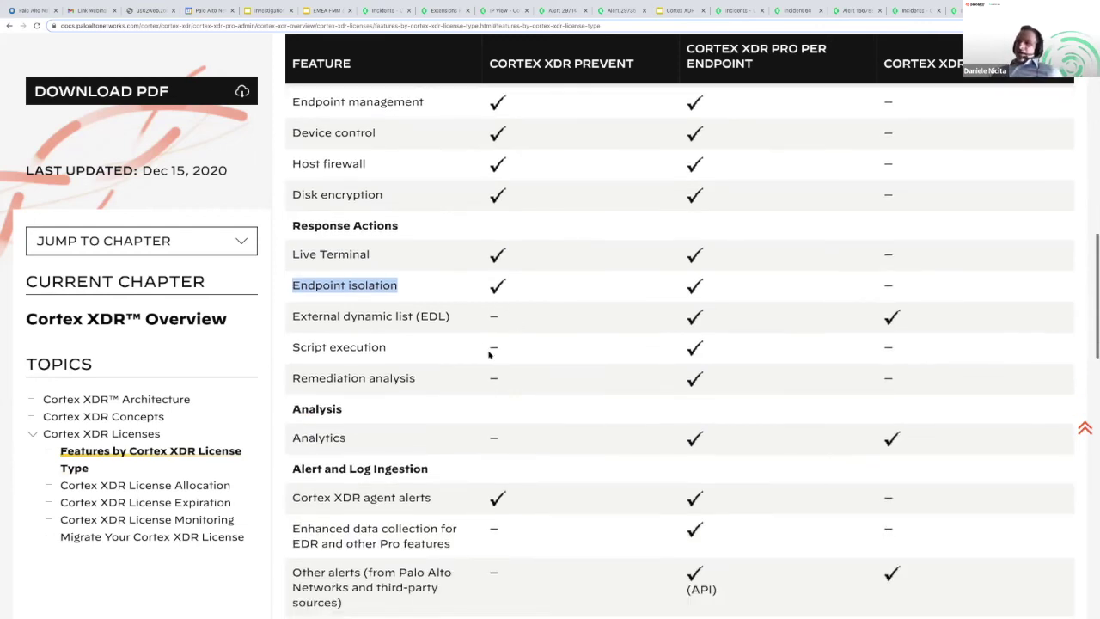
scroll(490, 357, "down", 2)
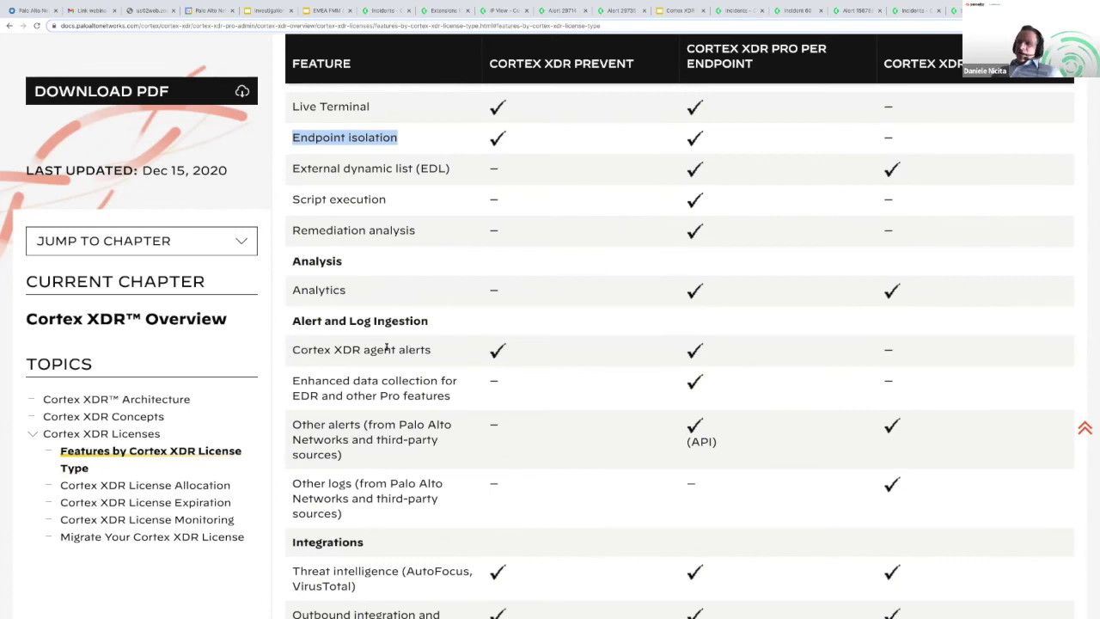
left_click_drag(293, 349, 422, 349)
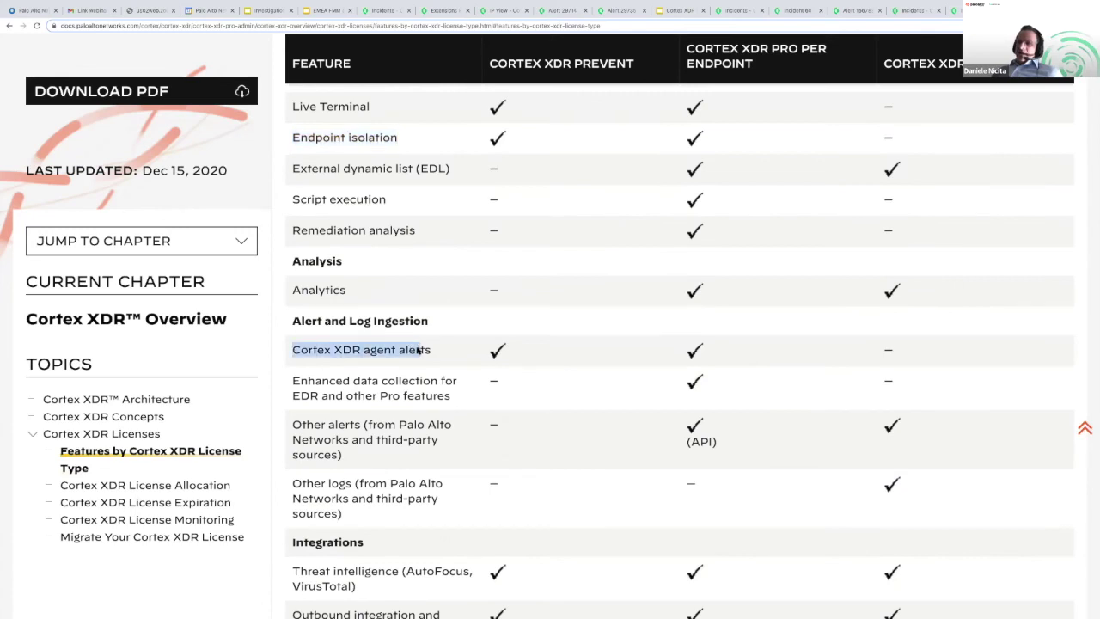
scroll(465, 401, "down", 1)
scroll(465, 401, "down", 5)
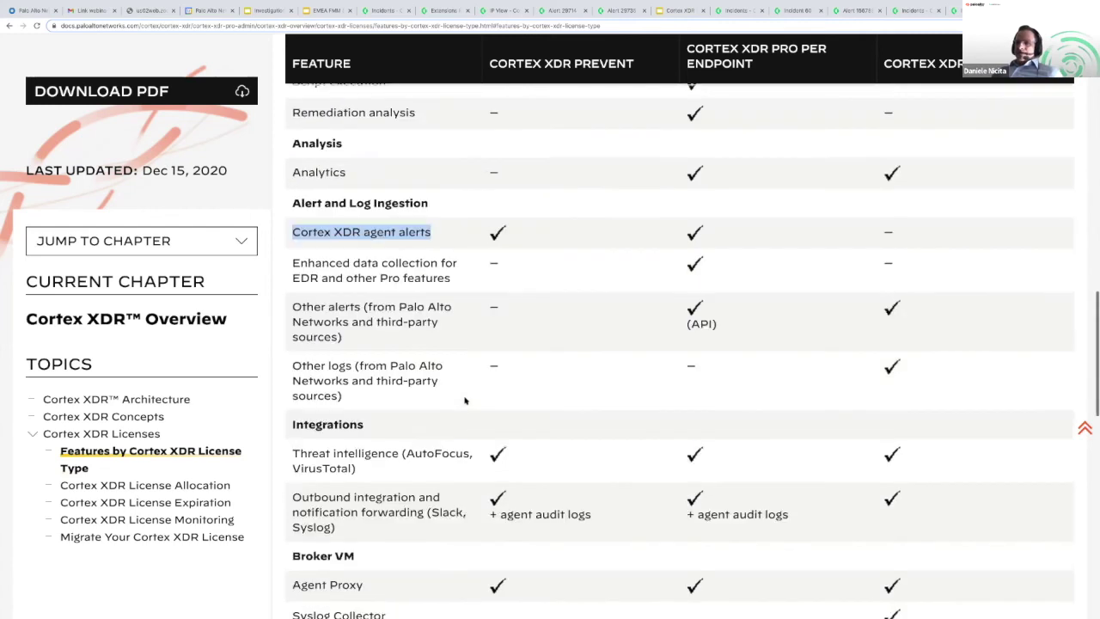
scroll(465, 401, "down", 5)
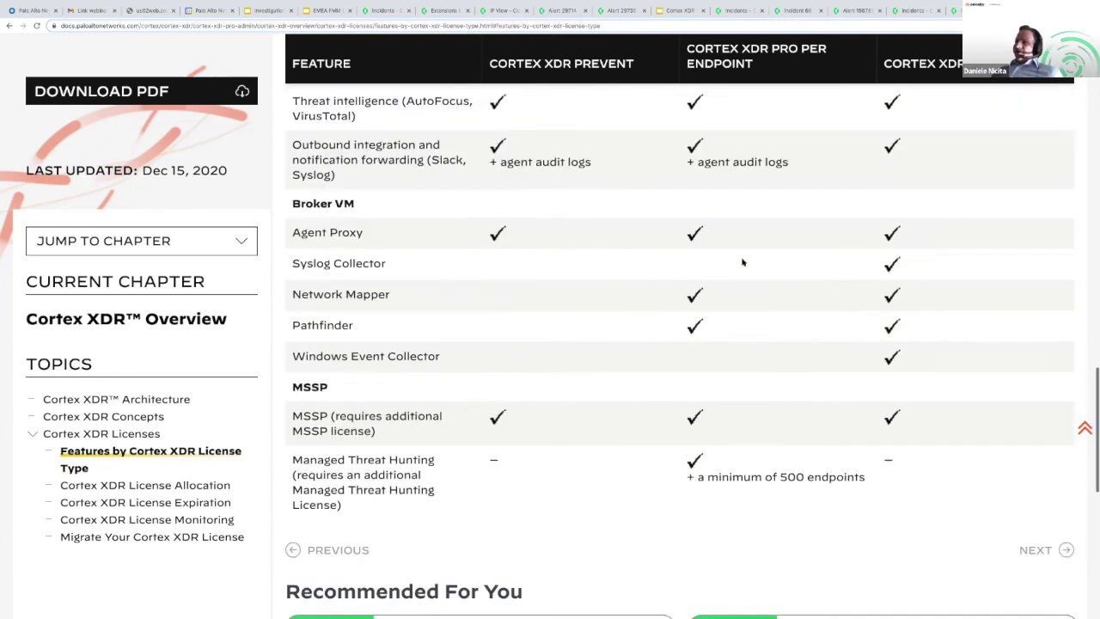
Step: Go back to the license type headings, highlight Cortex XDR Pro per Endpoint, and highlight the Remediation analysis row under Response Actions
scroll(756, 165, "up", 4)
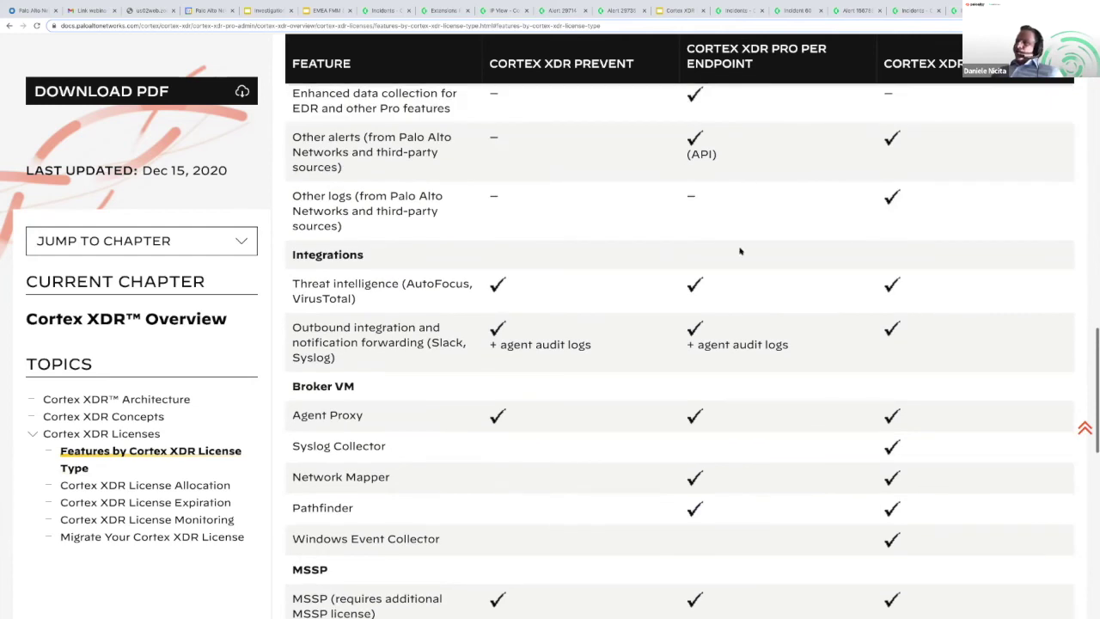
scroll(740, 249, "up", 6)
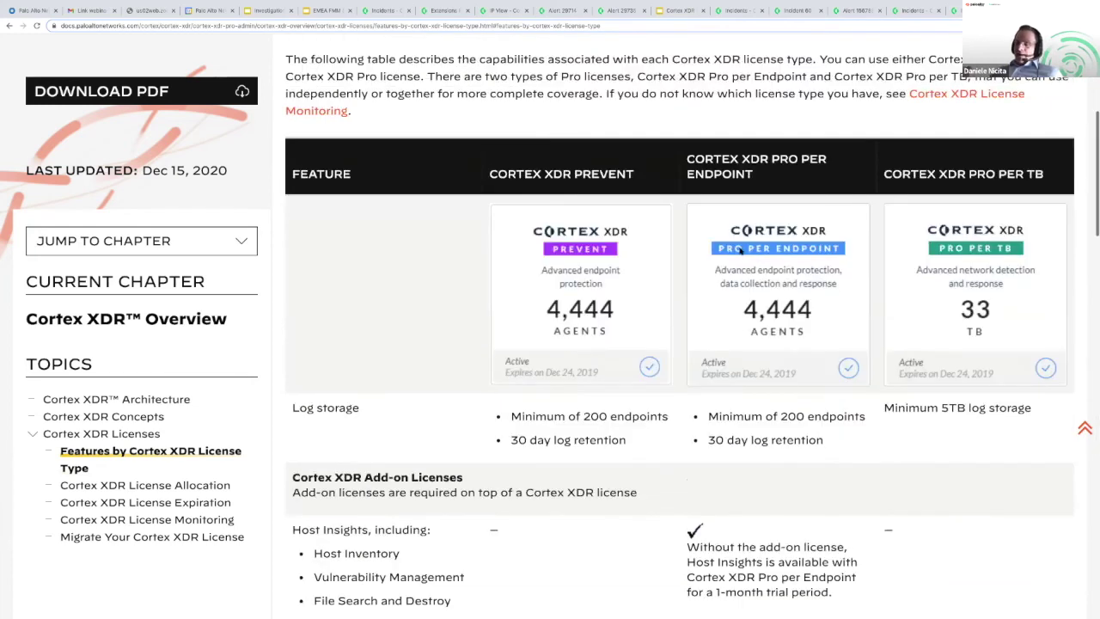
scroll(740, 248, "down", 2)
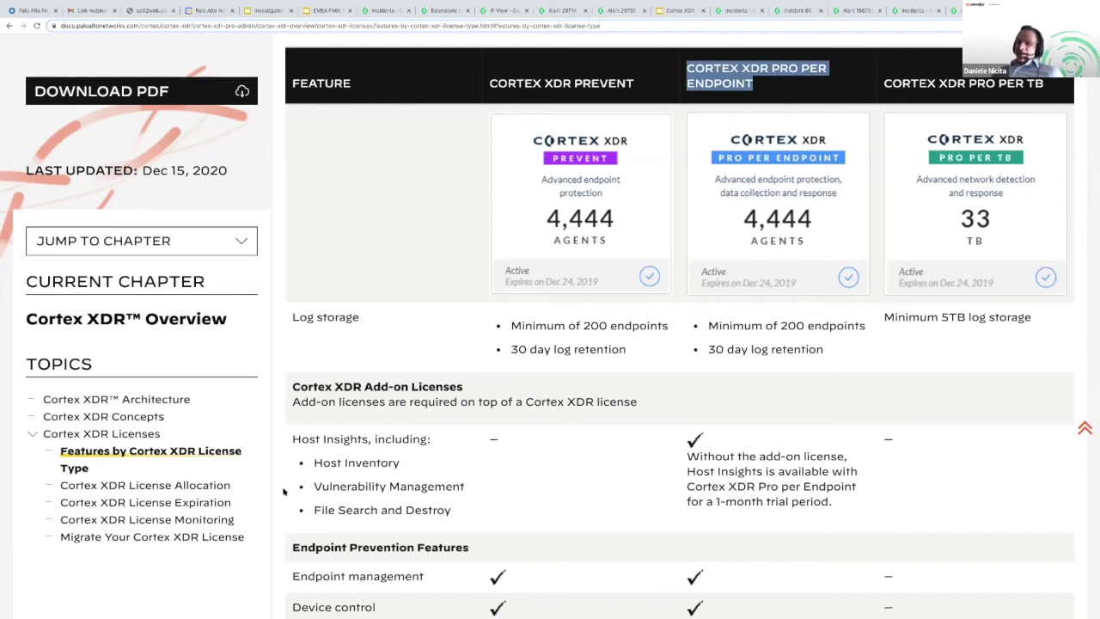
scroll(427, 488, "down", 1)
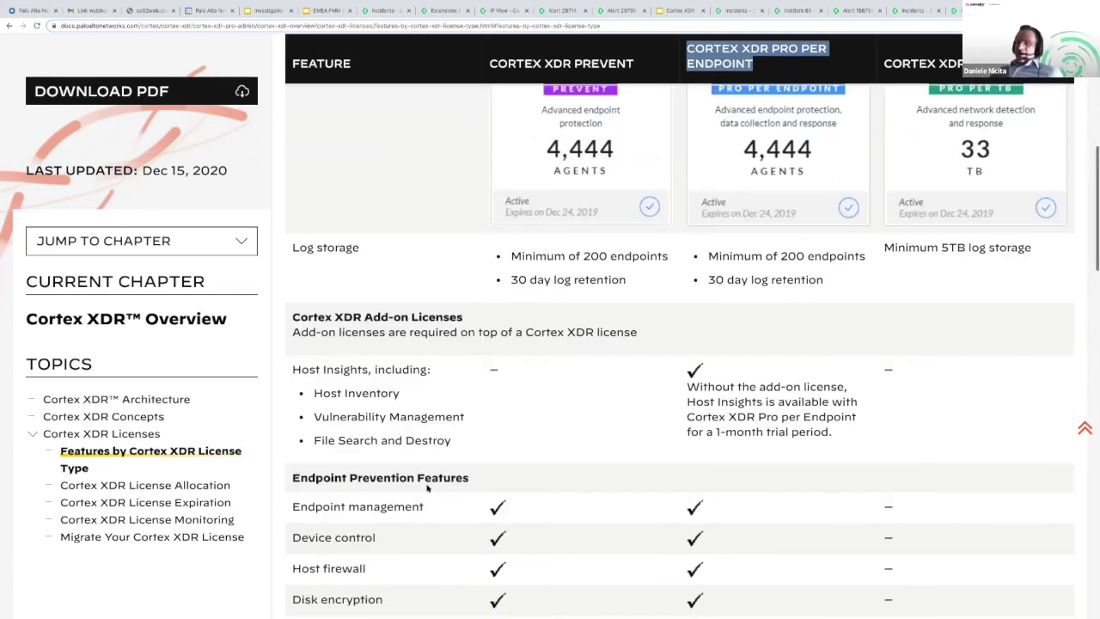
scroll(427, 487, "down", 4)
triple_click(427, 487)
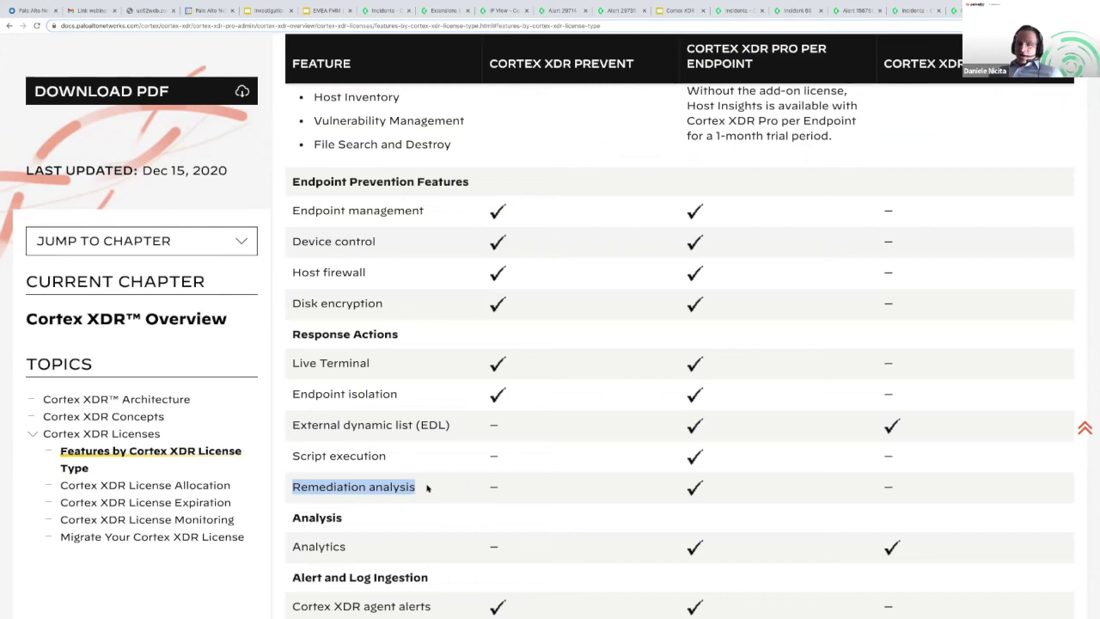
Step: Highlight the Analytics row and the API note for Other alerts in the Cortex XDR Pro per Endpoint column
scroll(427, 488, "down", 2)
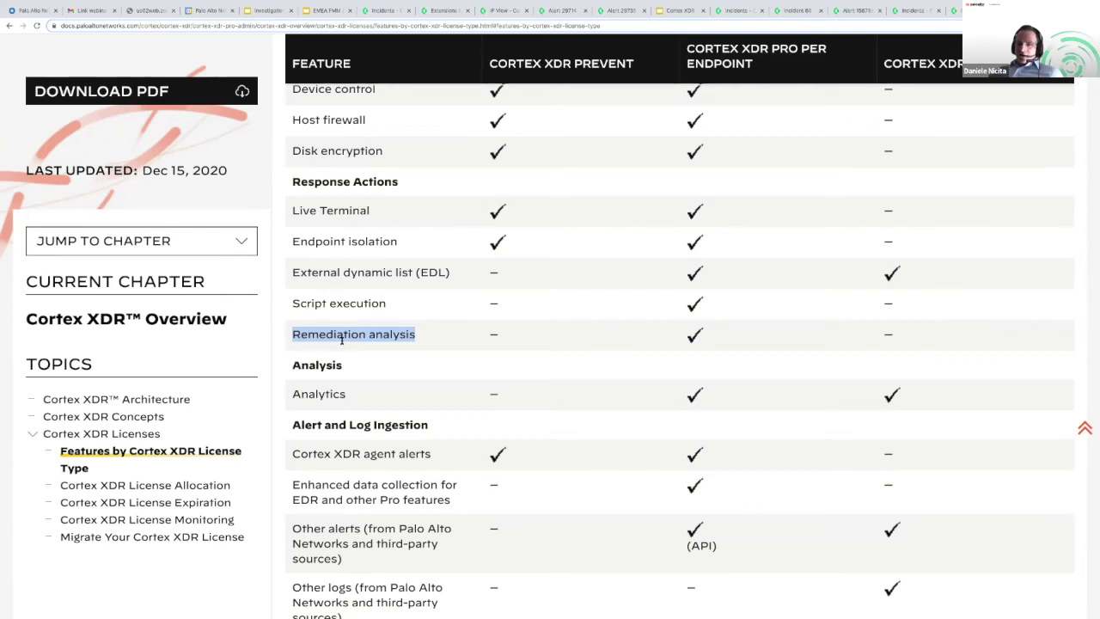
double_click(319, 393)
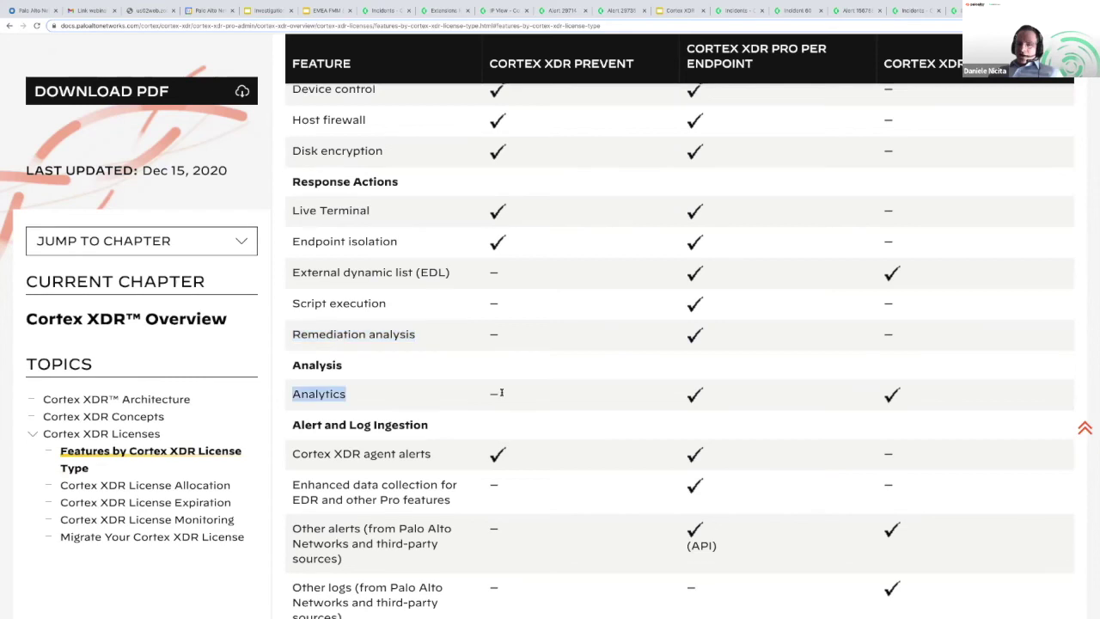
scroll(682, 365, "down", 2)
double_click(682, 365)
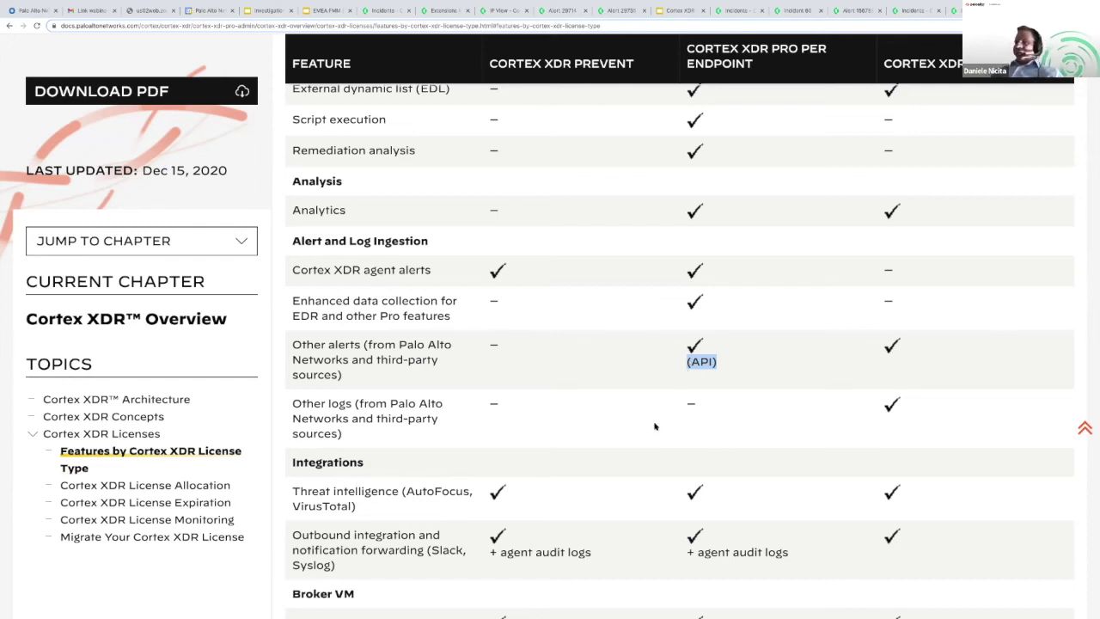
Step: Review the Integrations, Broker VM and MSSP rows at the end of the license feature table
scroll(685, 352, "down", 2)
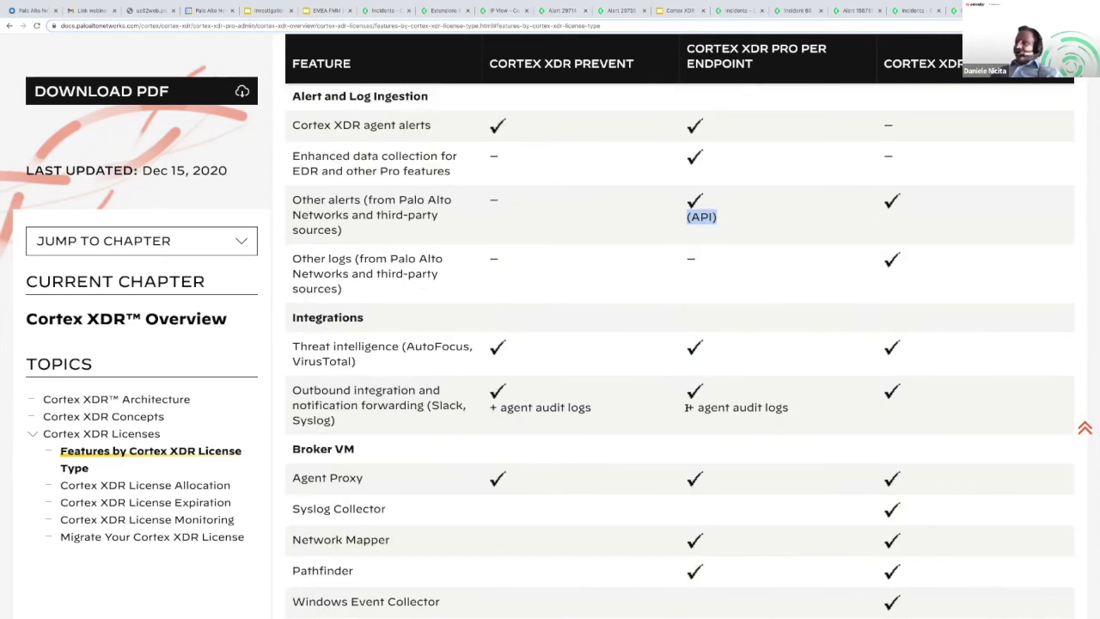
scroll(571, 465, "down", 1)
scroll(387, 395, "down", 1)
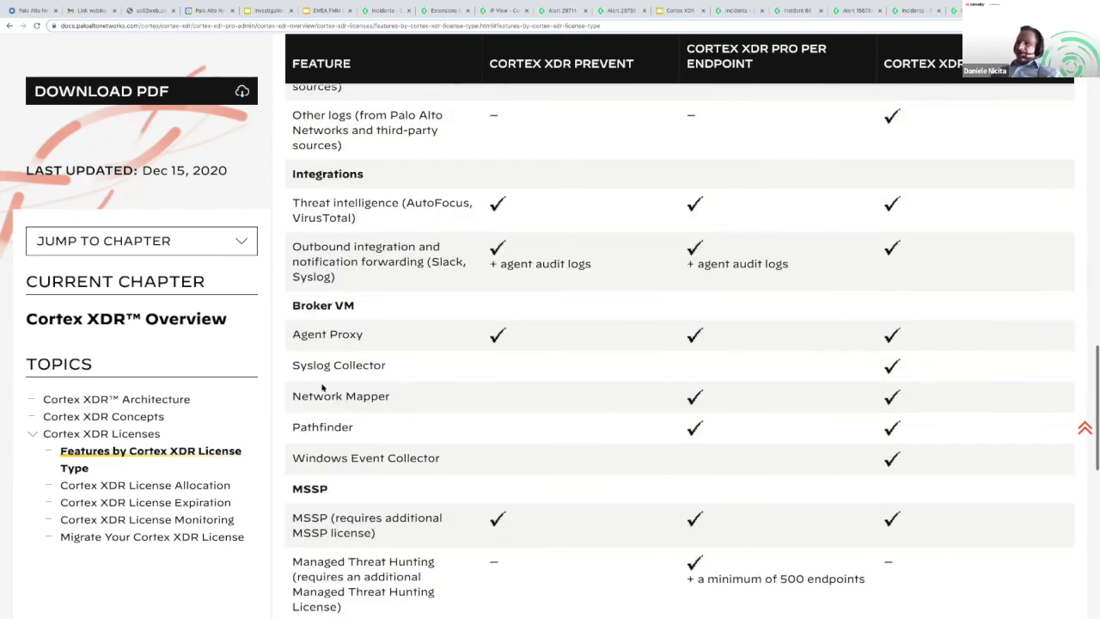
scroll(357, 396, "down", 1)
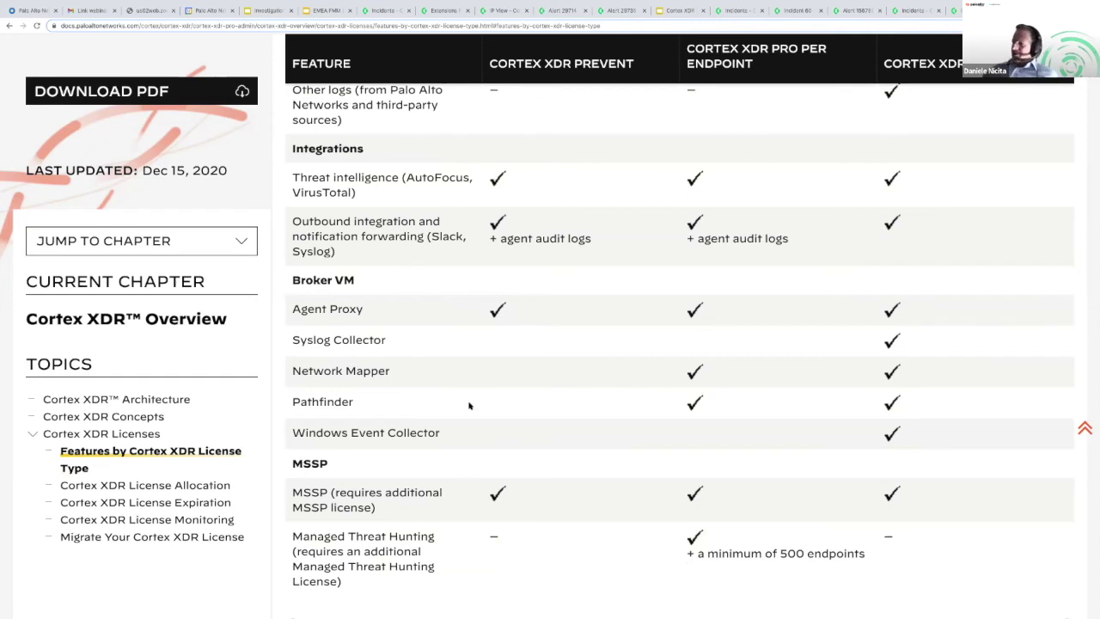
Step: Go back to the Cortex XDR Add-on Licenses section and highlight Host Inventory under Host Insights
scroll(474, 404, "up", 3)
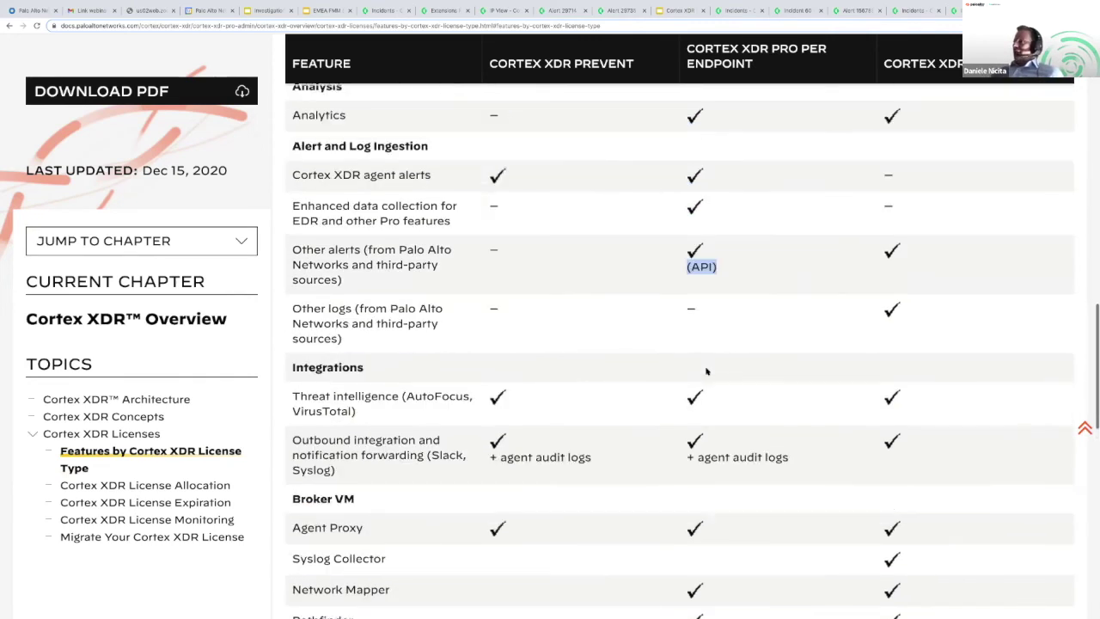
scroll(998, 121, "up", 5)
scroll(781, 243, "up", 3)
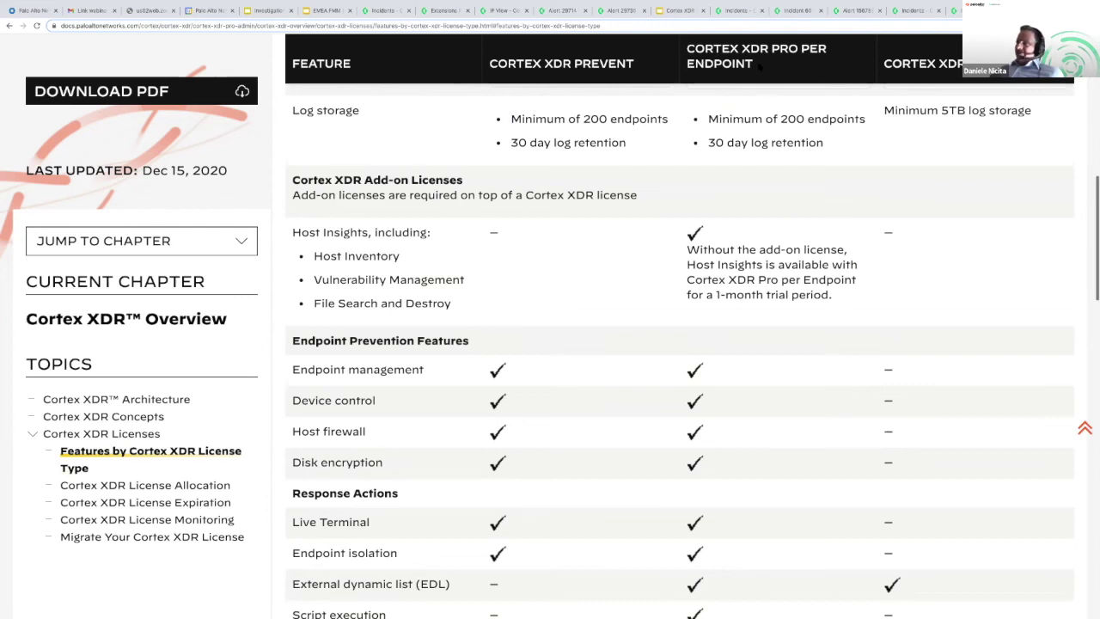
scroll(746, 64, "up", 10)
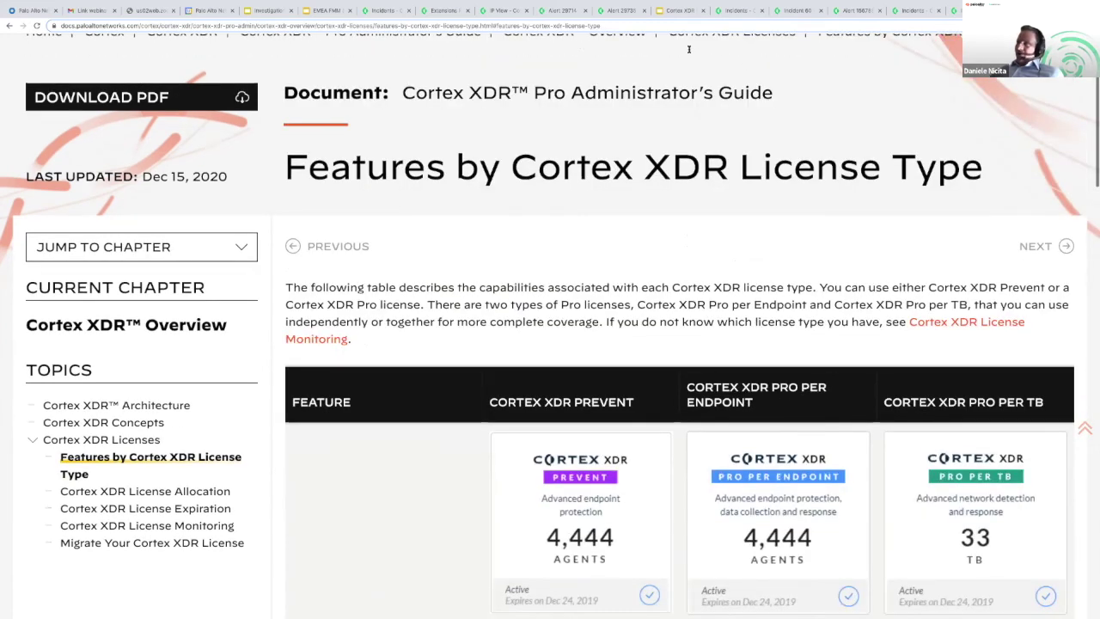
scroll(757, 232, "down", 5)
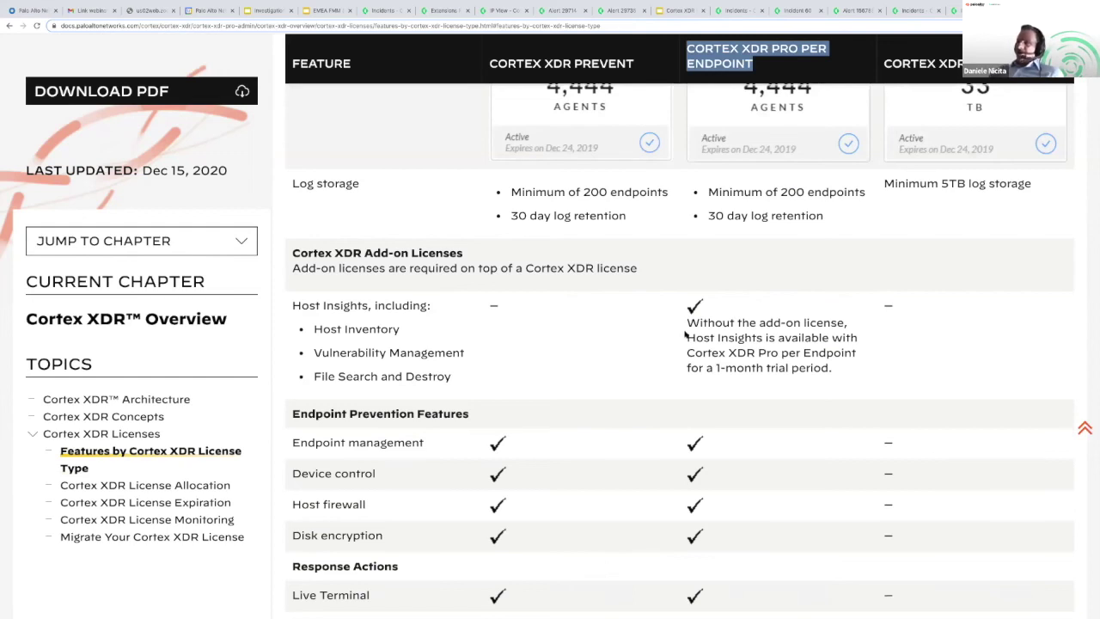
left_click_drag(314, 330, 399, 328)
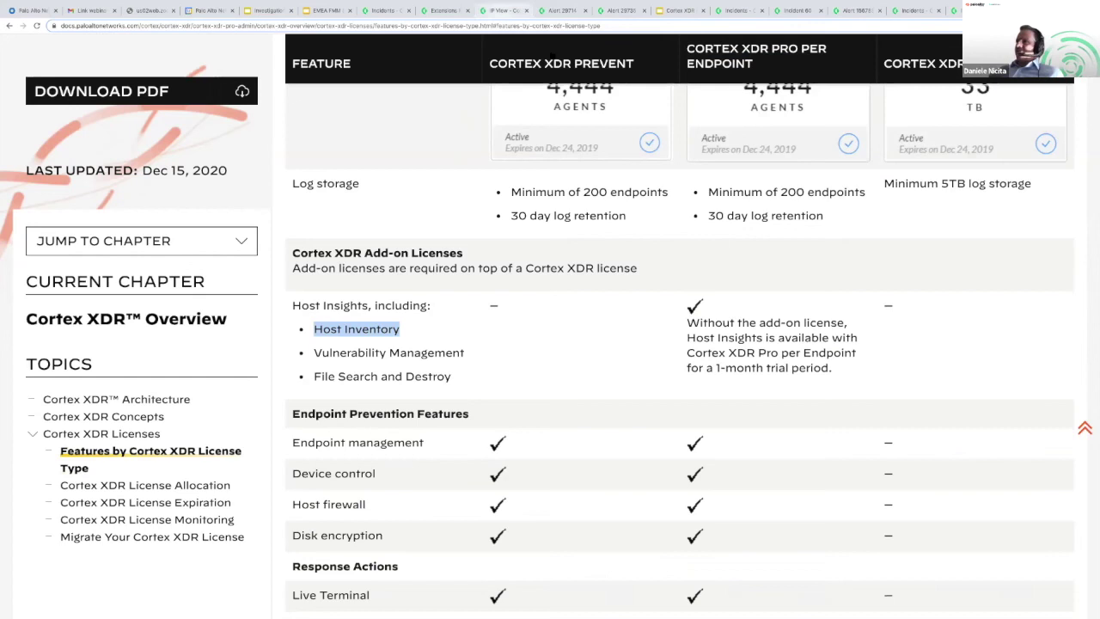
Step: Switch to the Cortex XDR console's Host Insights page and view the Accessibility and Daemons host inventories
left_click(503, 10)
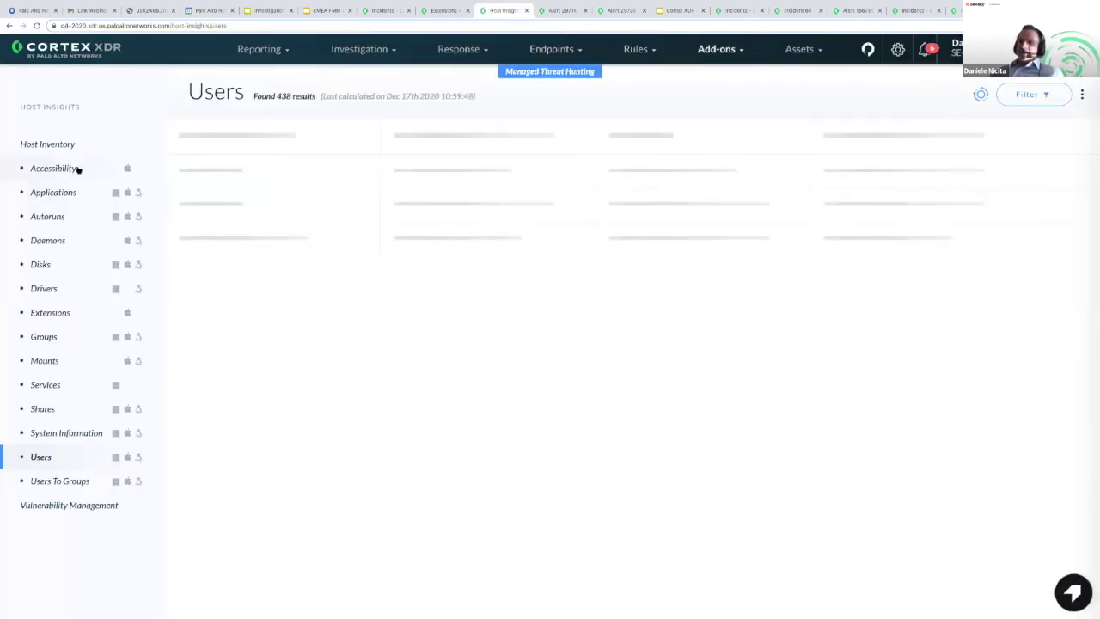
left_click(58, 169)
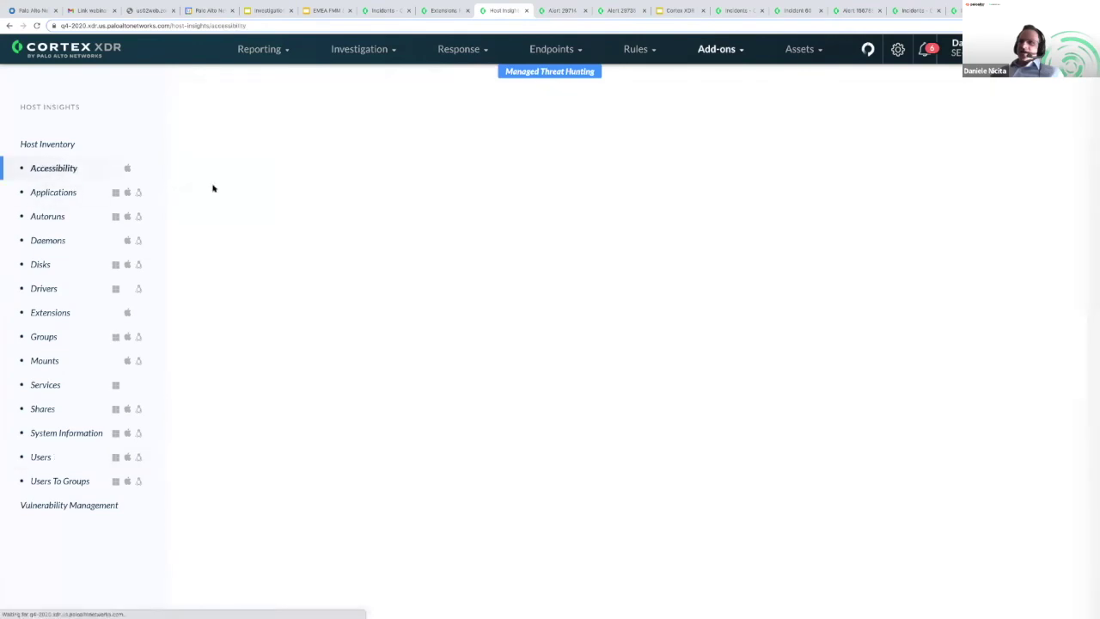
left_click(38, 267)
left_click(48, 241)
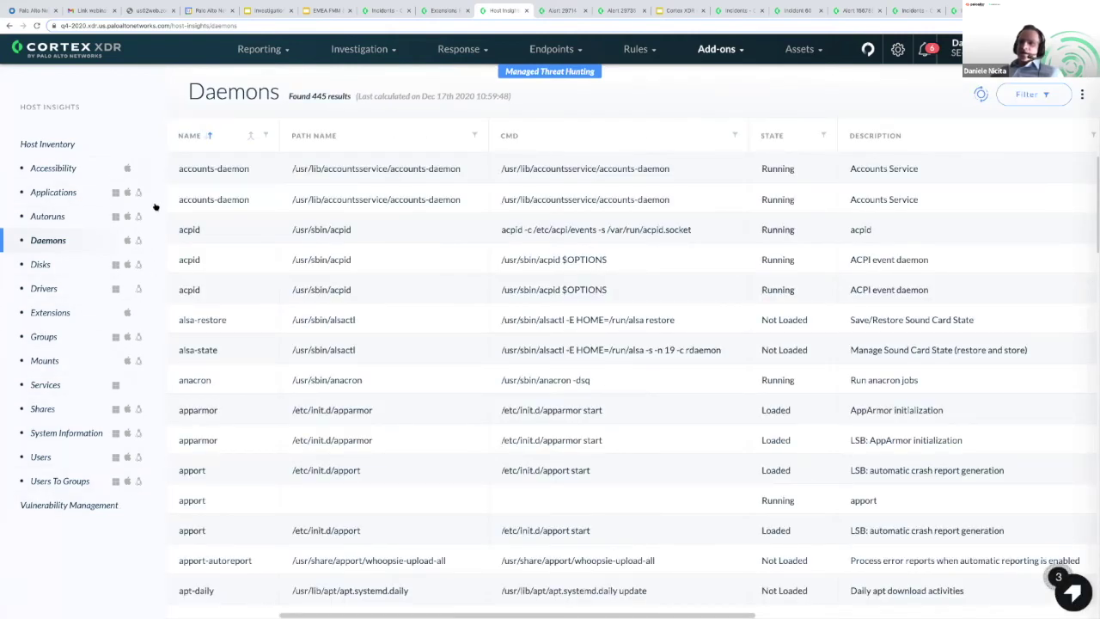
Step: Open Vulnerability Management, highlight the first CVE, and review the vulnerabilities listed by endpoint
left_click(69, 505)
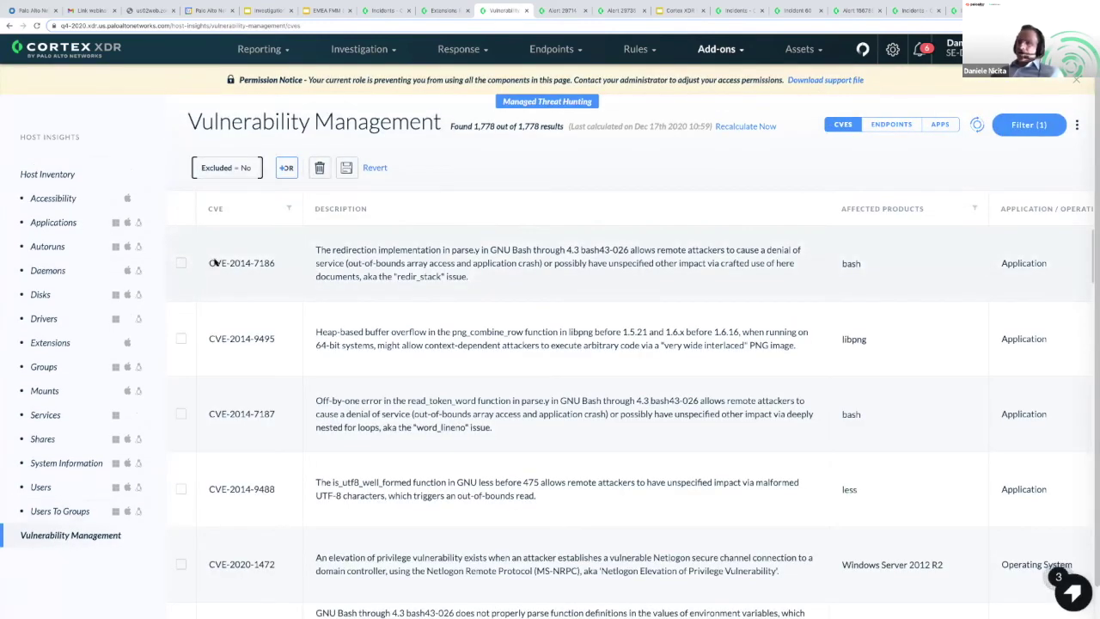
left_click_drag(206, 263, 311, 262)
left_click(898, 128)
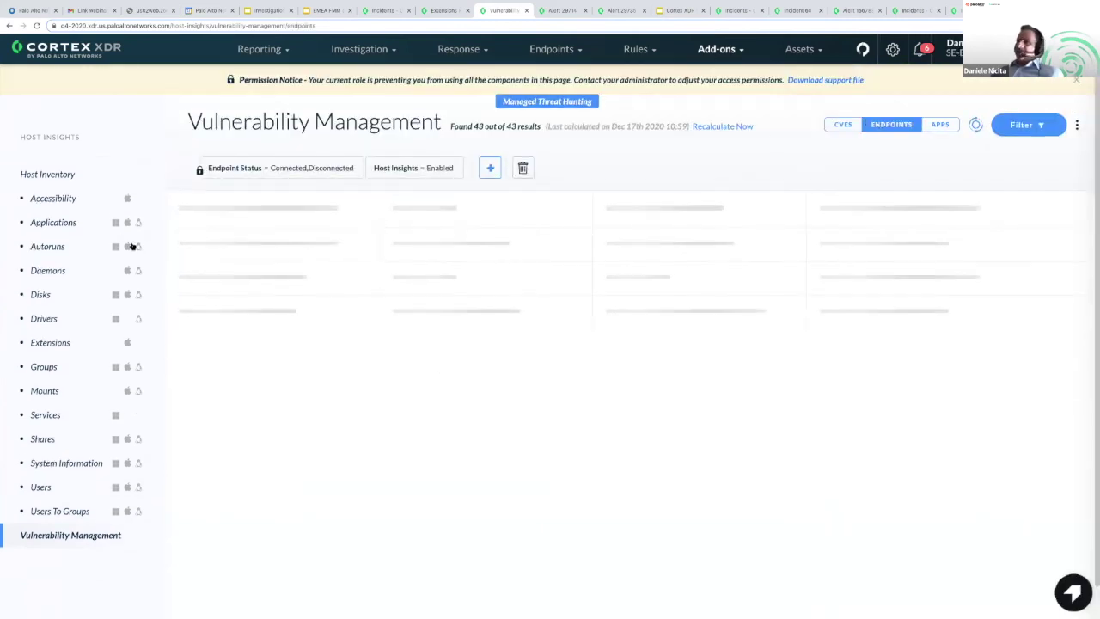
left_click_drag(179, 242, 246, 244)
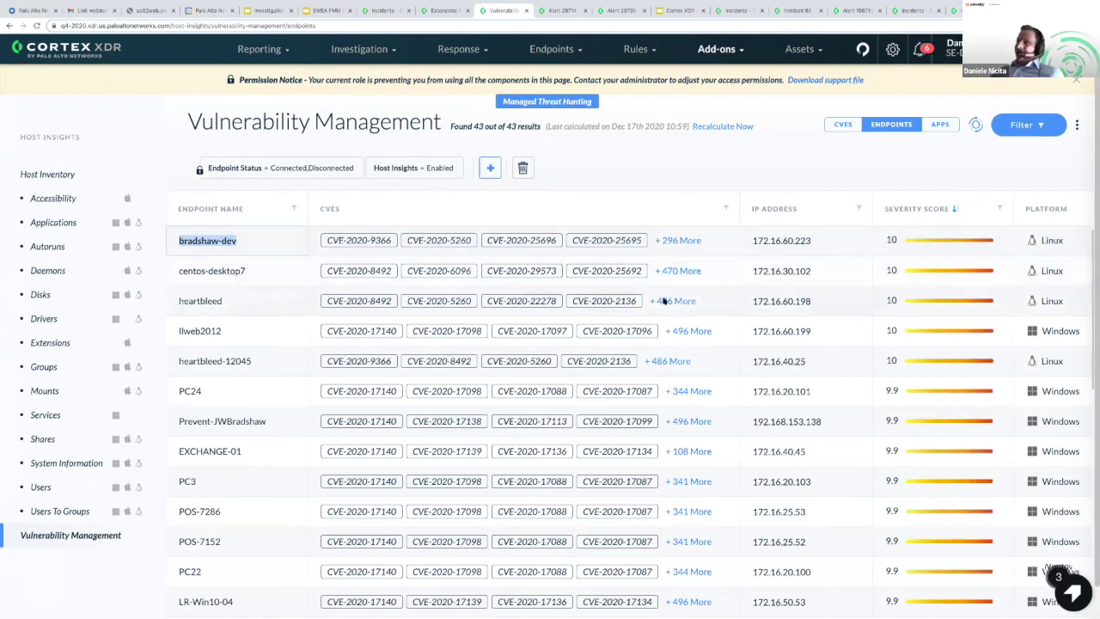
scroll(664, 301, "down", 10)
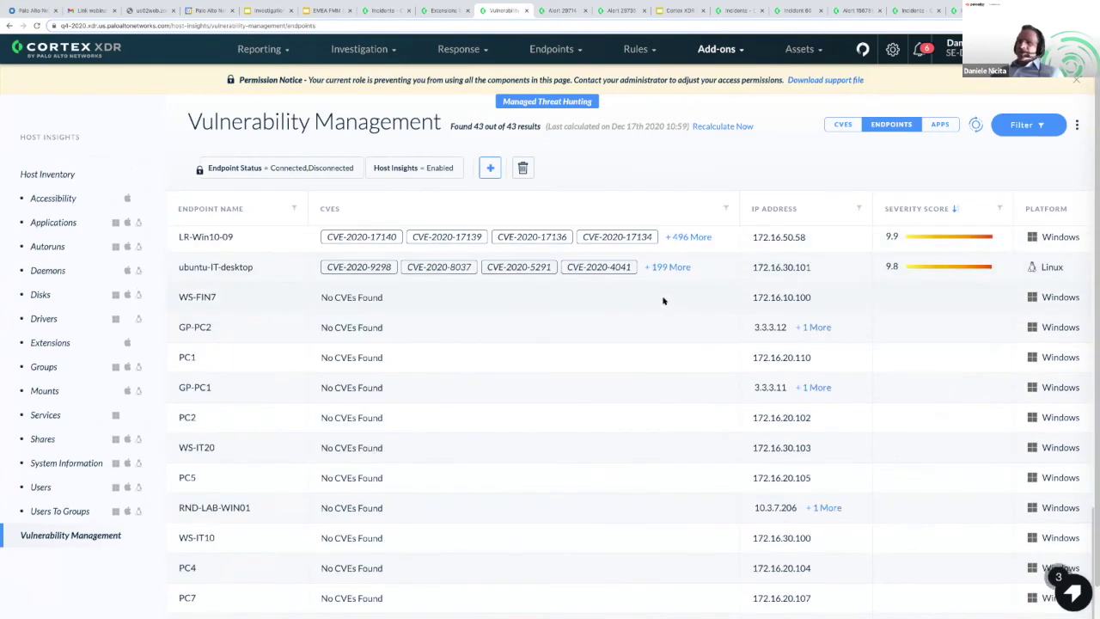
scroll(664, 301, "up", 5)
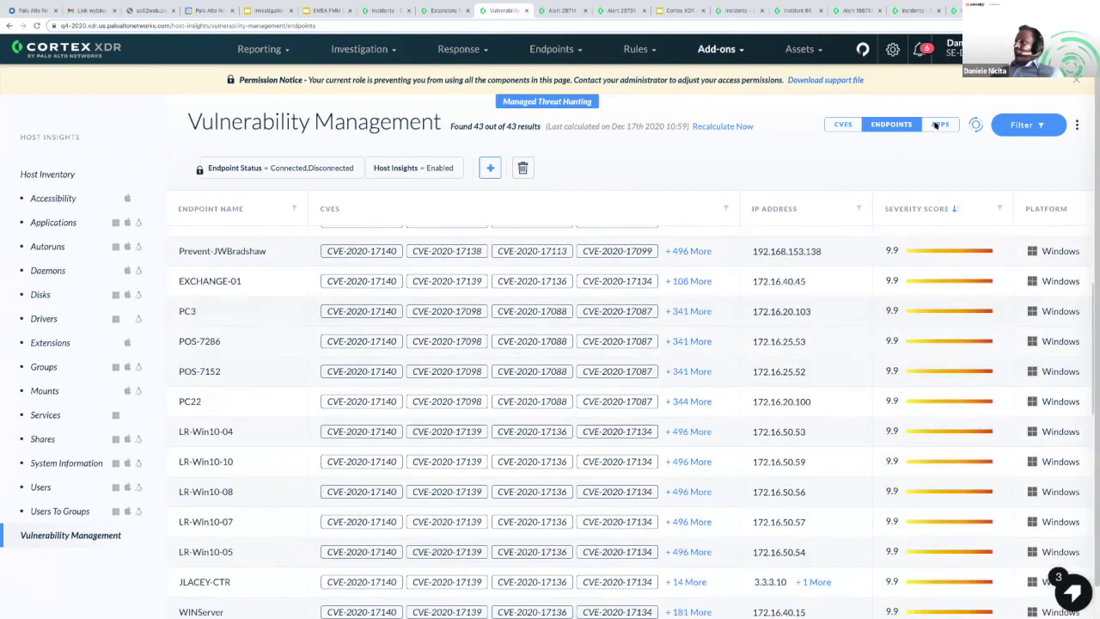
Step: View vulnerabilities by application and examine the version, affected endpoints, platform and CVEs of the first bash entry
left_click(940, 125)
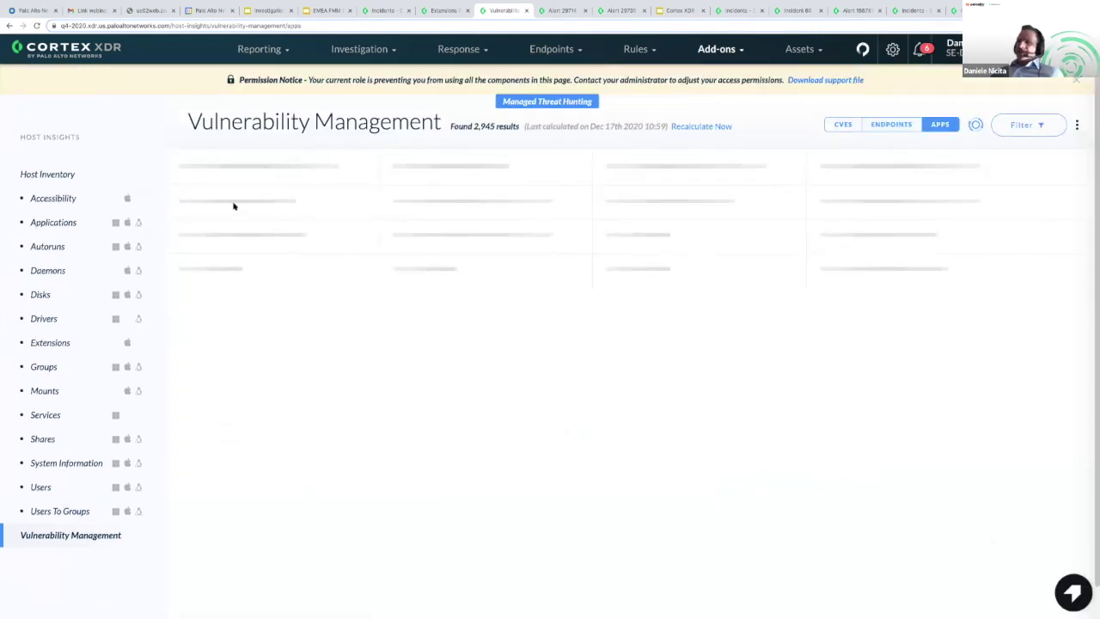
double_click(340, 200)
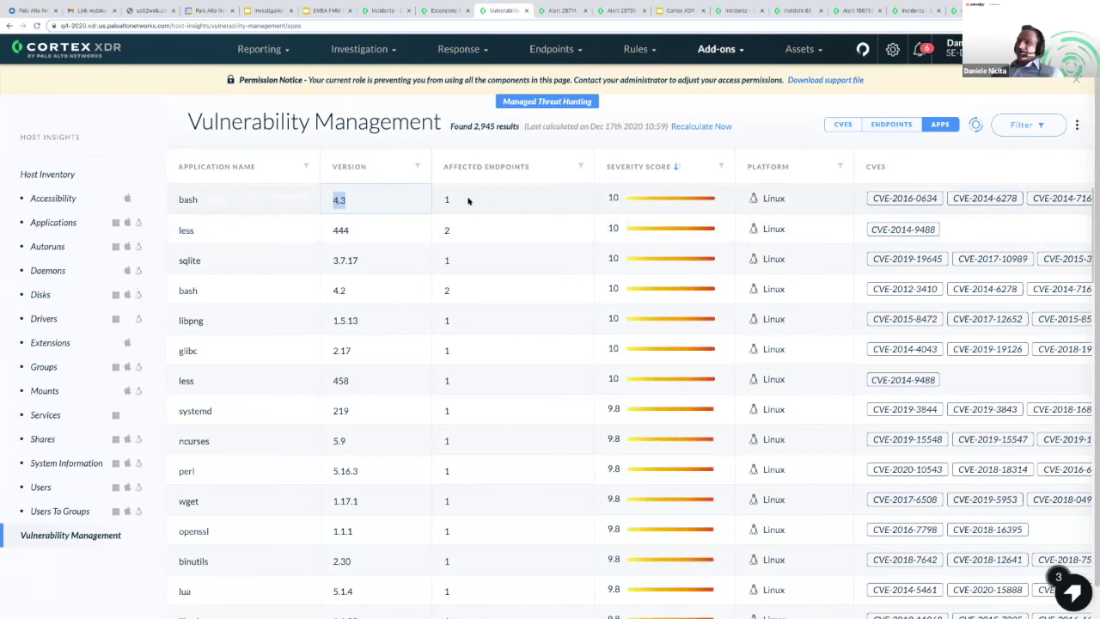
double_click(440, 200)
scroll(726, 215, "right", 3)
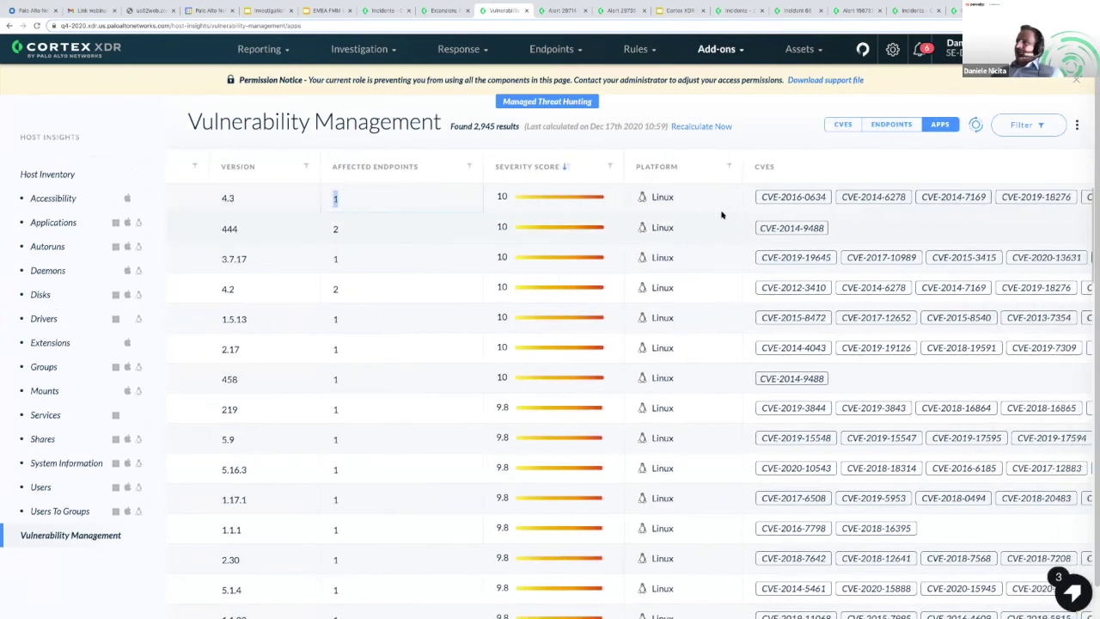
scroll(369, 201, "right", 5)
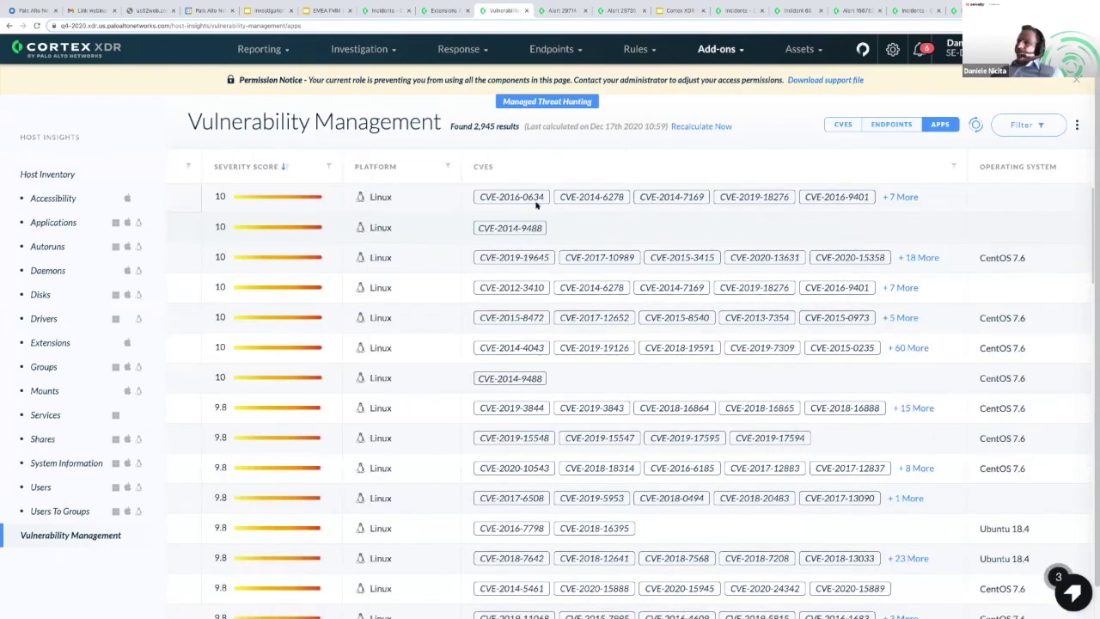
scroll(532, 201, "right", 1)
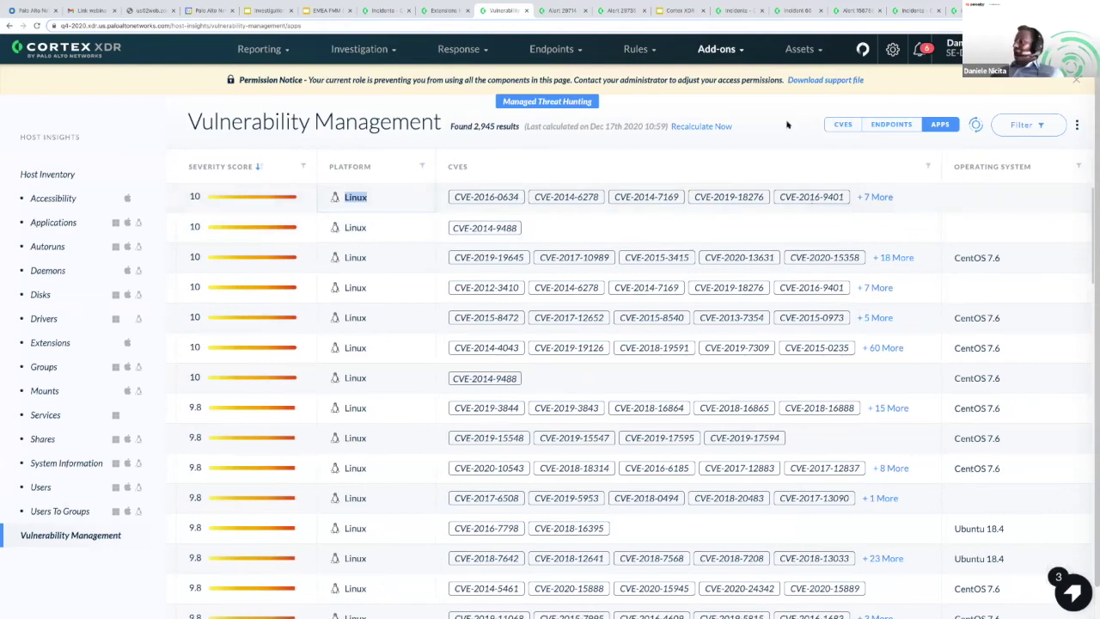
Step: Return to the licensing documentation and highlight File Search and Destroy, followed by the Cortex XDR Pro per TB heading
key("alt+Tab")
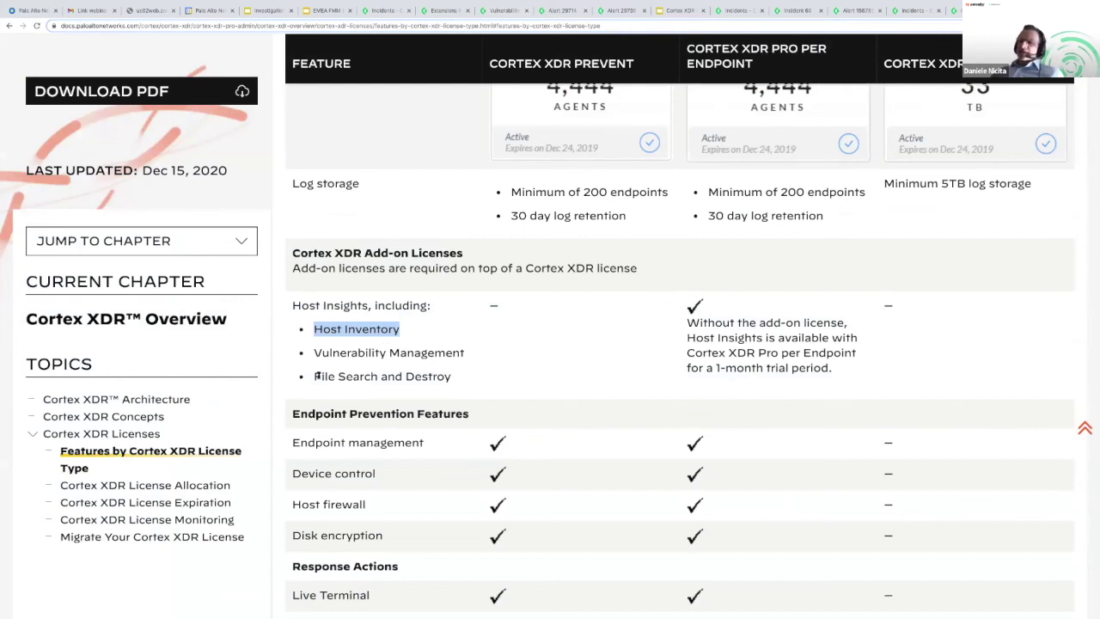
left_click_drag(319, 376, 466, 373)
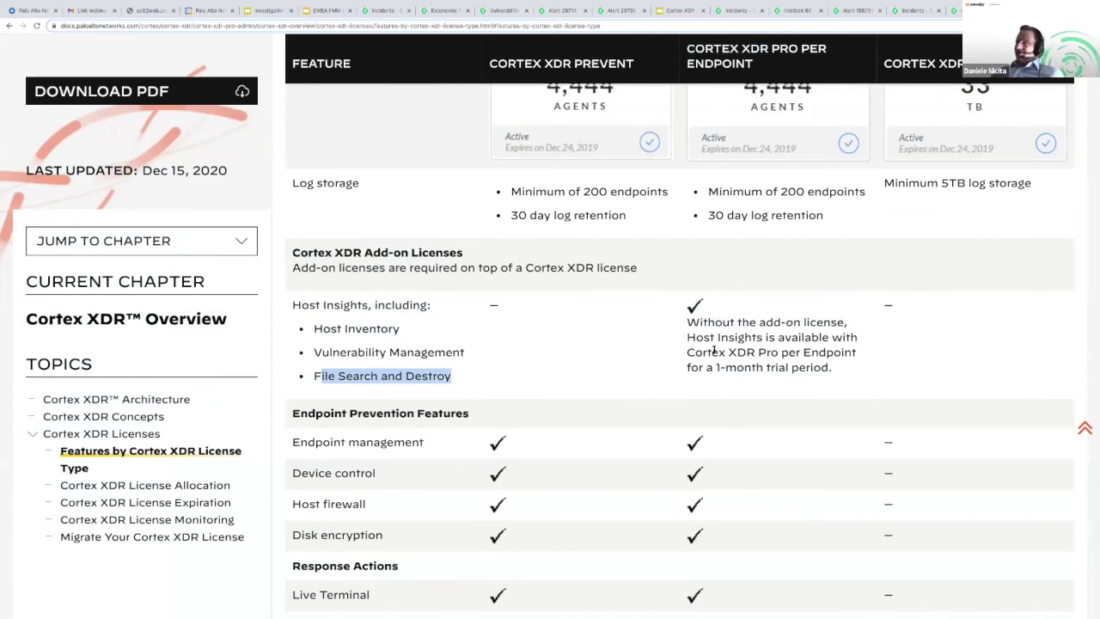
scroll(998, 152, "up", 3)
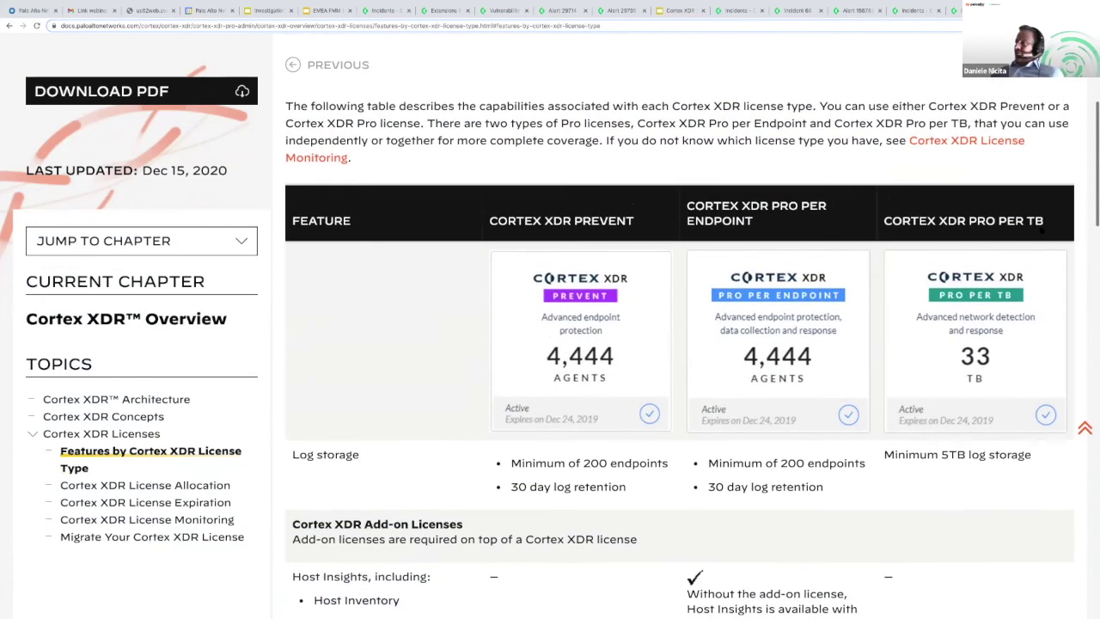
left_click_drag(919, 220, 1044, 220)
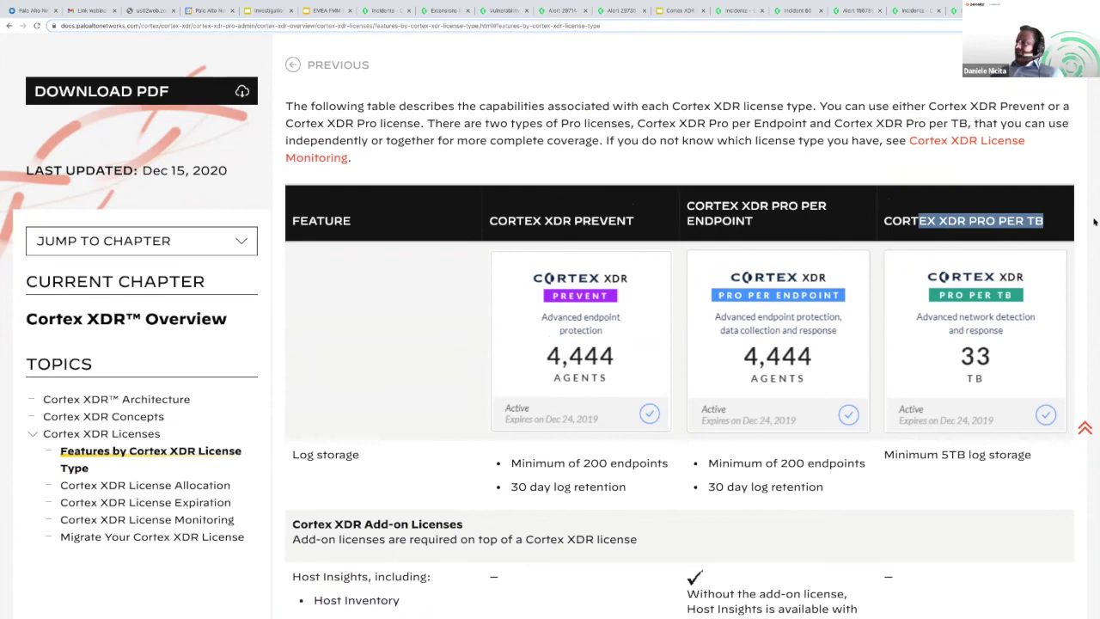
left_click(1040, 220)
double_click(1036, 220)
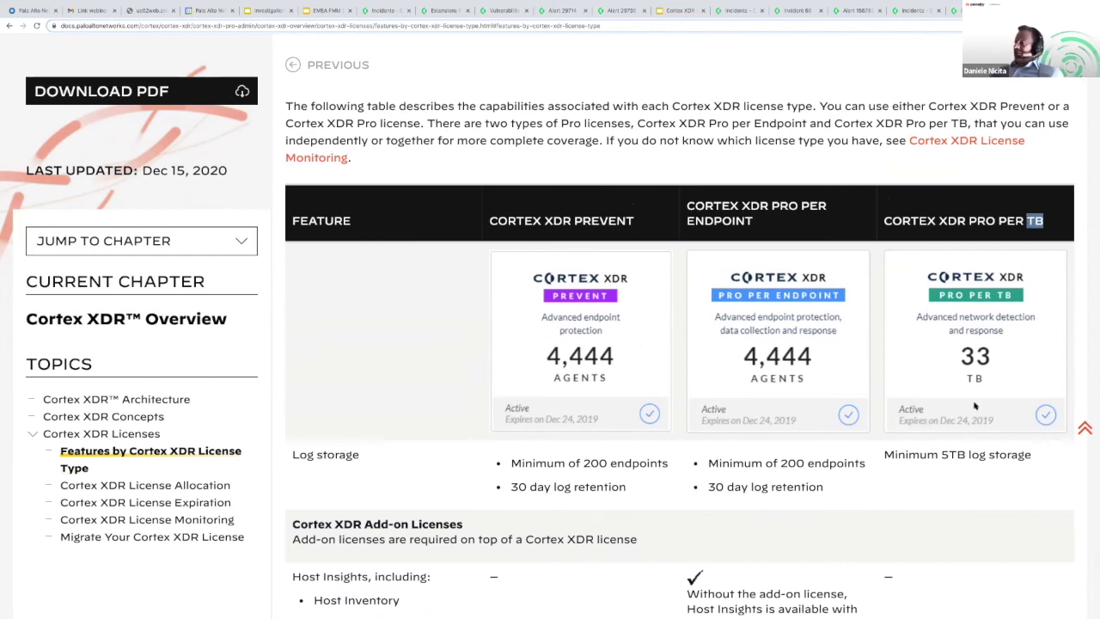
Step: Highlight the Other logs (from Palo Alto Networks and third-party sources) entry under Alert and Log Ingestion
scroll(975, 405, "down", 7)
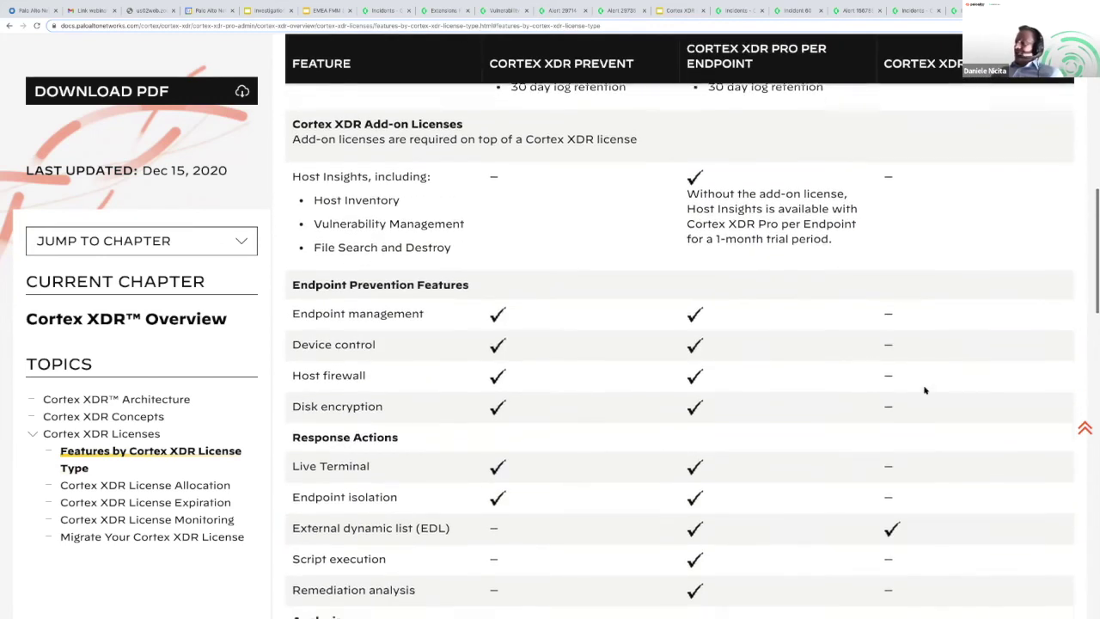
scroll(612, 458, "down", 2)
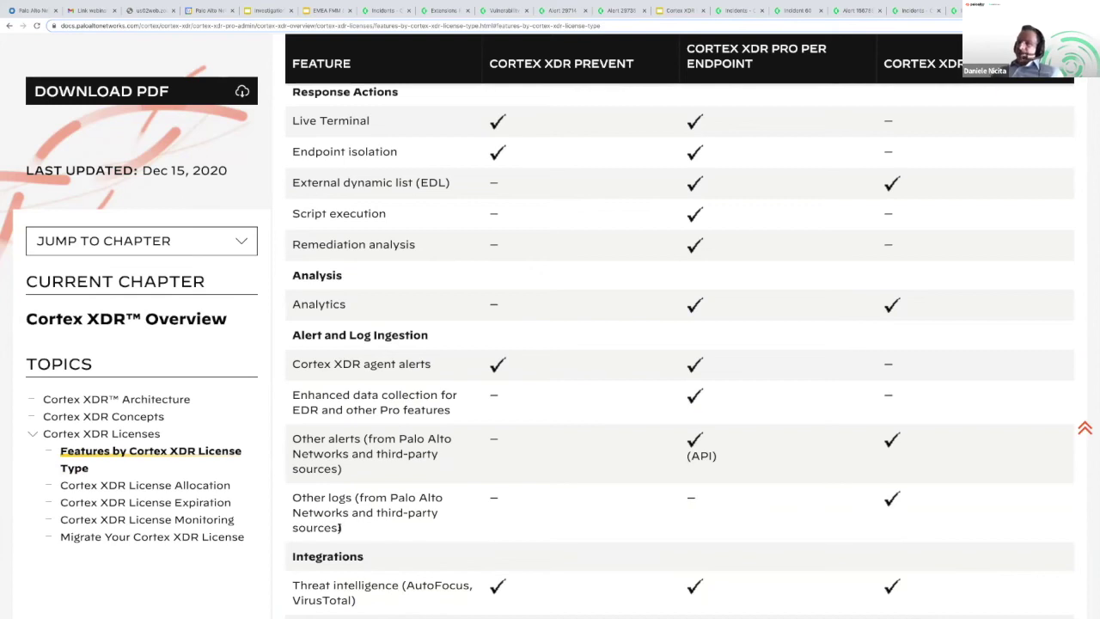
triple_click(323, 521)
left_click_drag(322, 521, 347, 524)
left_click(295, 498)
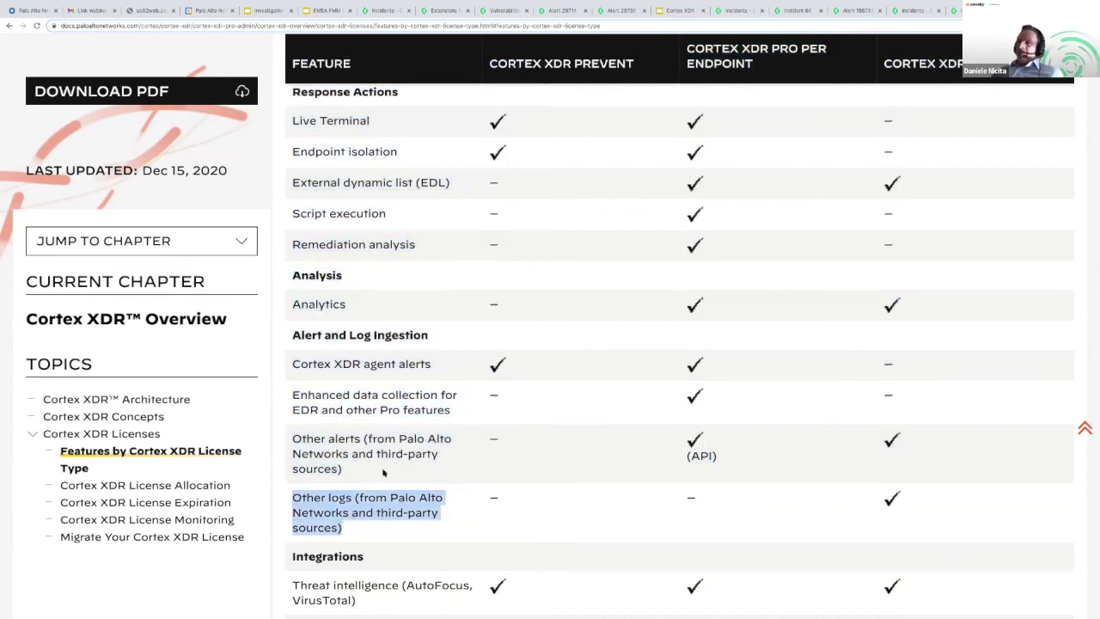
Step: Highlight Analytics under Analysis and its check mark in the Cortex XDR Pro per TB column
left_click_drag(348, 307, 291, 304)
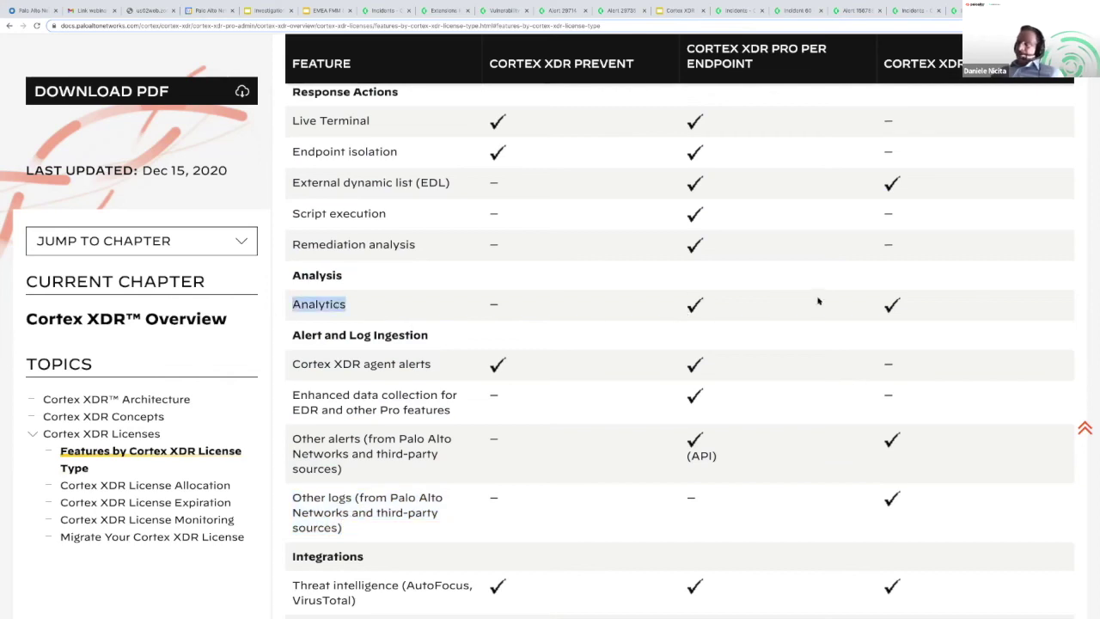
left_click(879, 305)
double_click(879, 305)
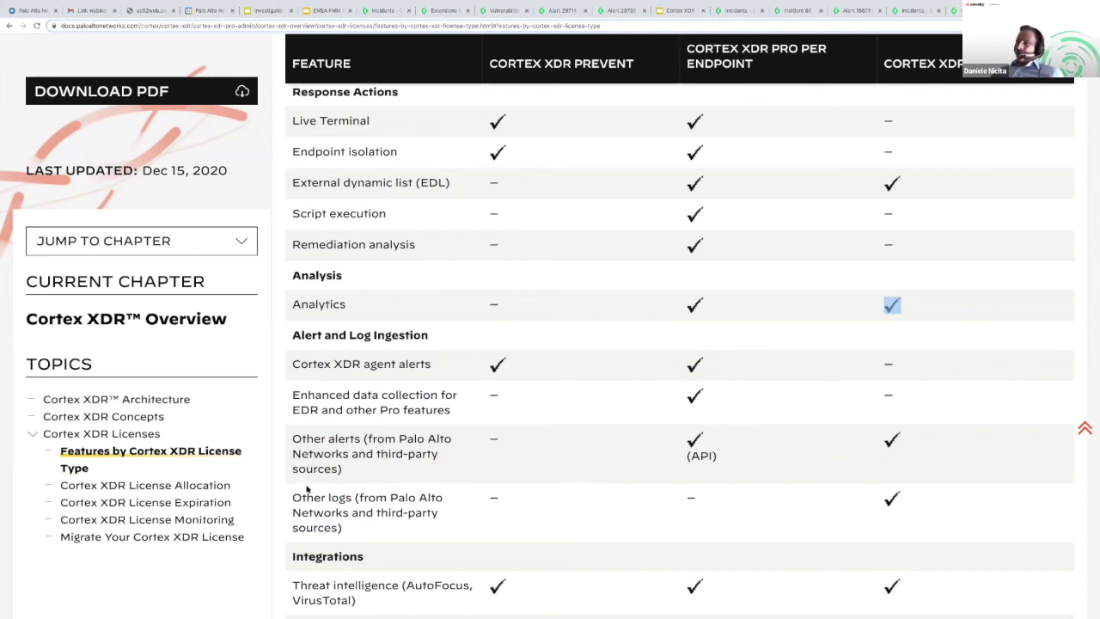
Step: Highlight Other alerts and its API note under Cortex XDR Pro per Endpoint, and move on to the Broker VM rows
left_click_drag(343, 469, 292, 438)
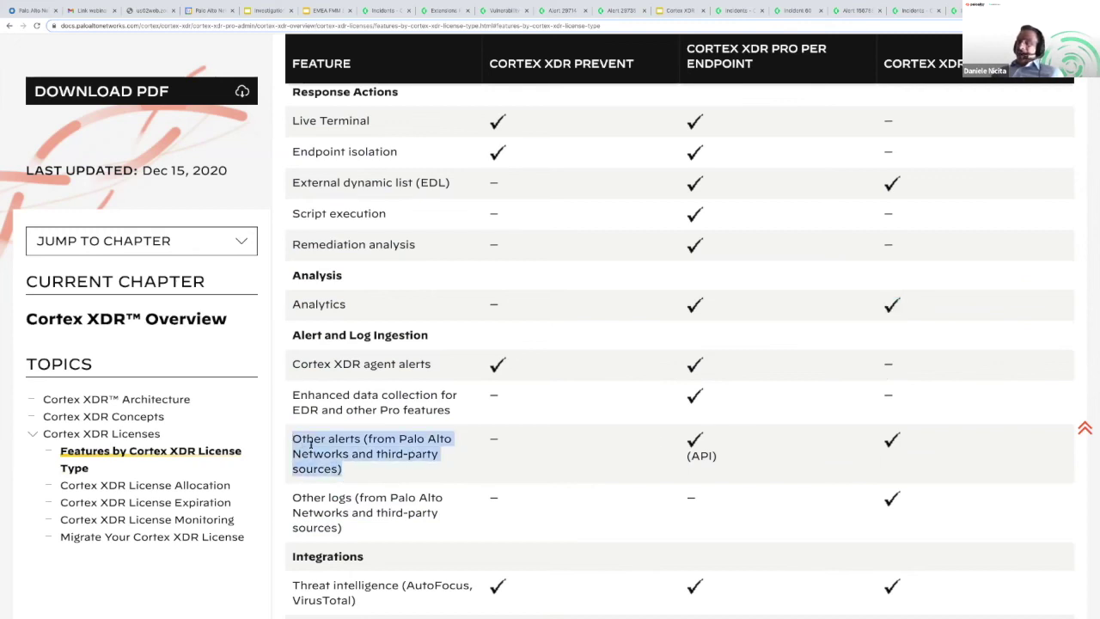
left_click_drag(719, 455, 685, 457)
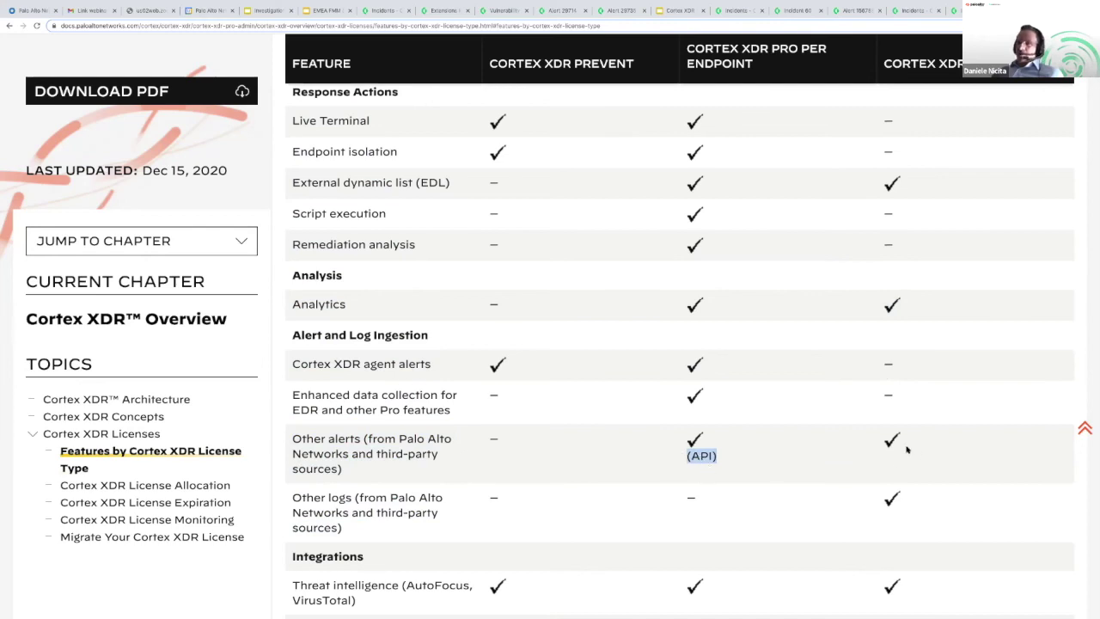
scroll(836, 472, "down", 3)
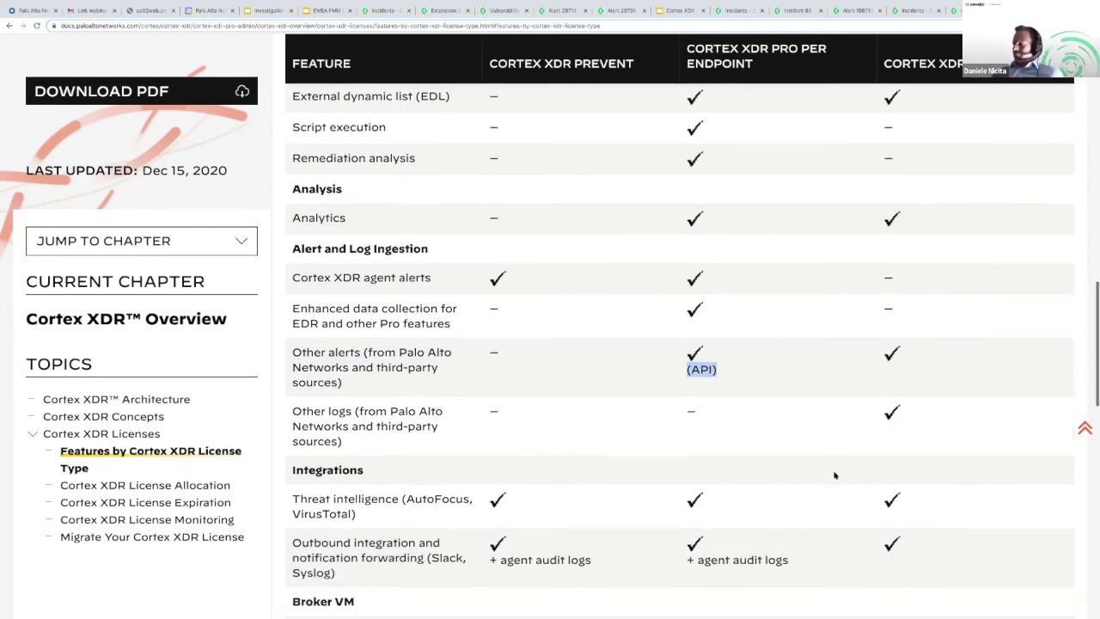
scroll(834, 475, "down", 3)
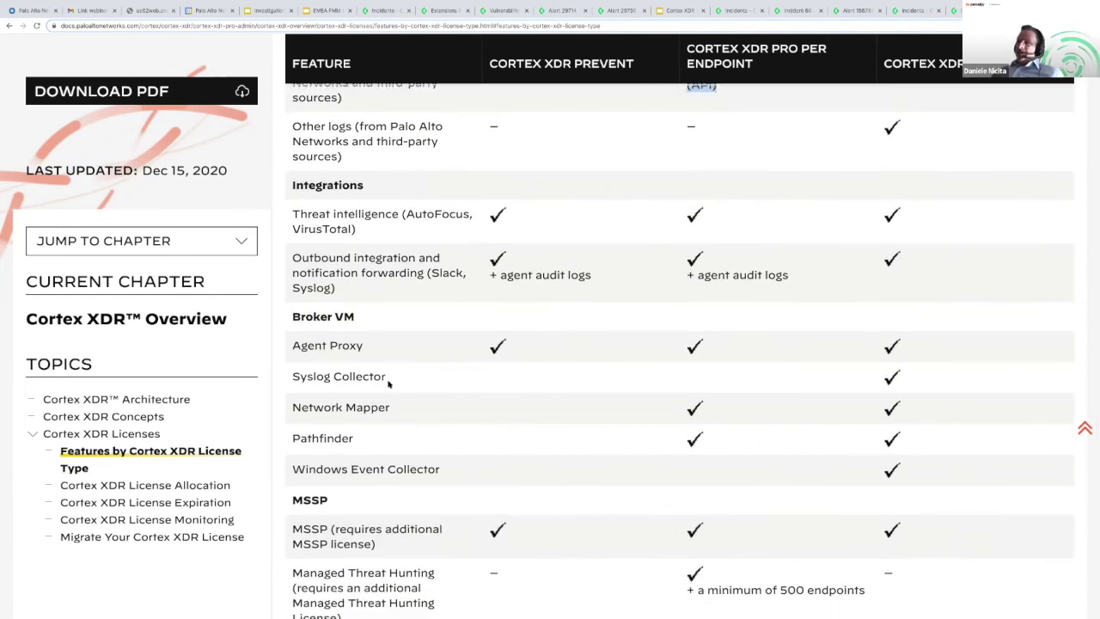
Step: Highlight the Syslog Collector and Pathfinder entries under Broker VM in the license feature table
left_click_drag(389, 379, 291, 376)
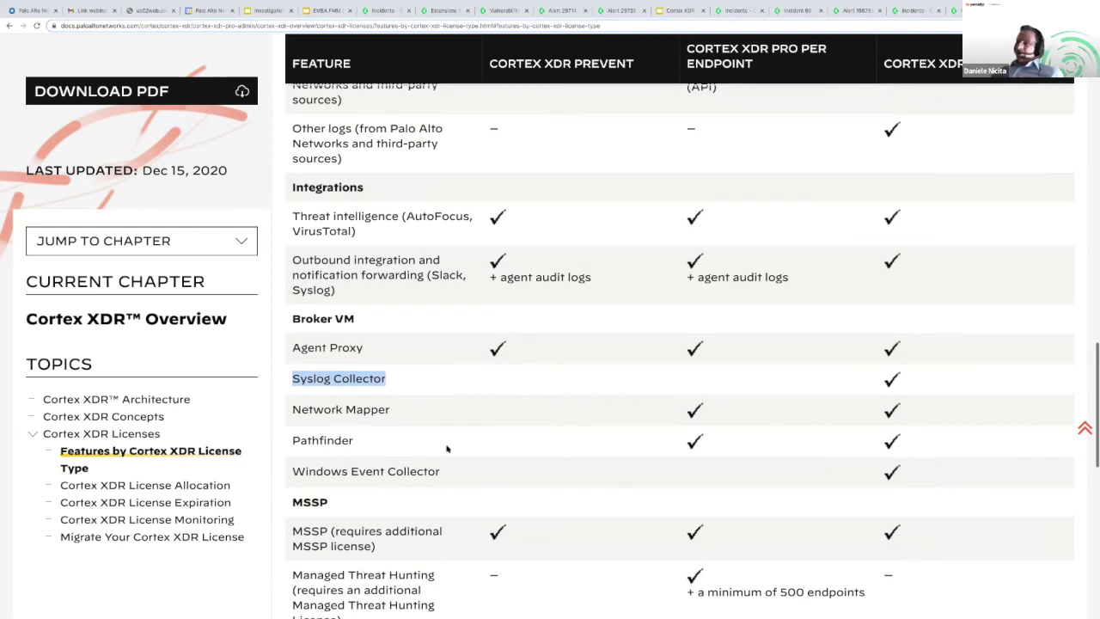
left_click_drag(292, 442, 355, 441)
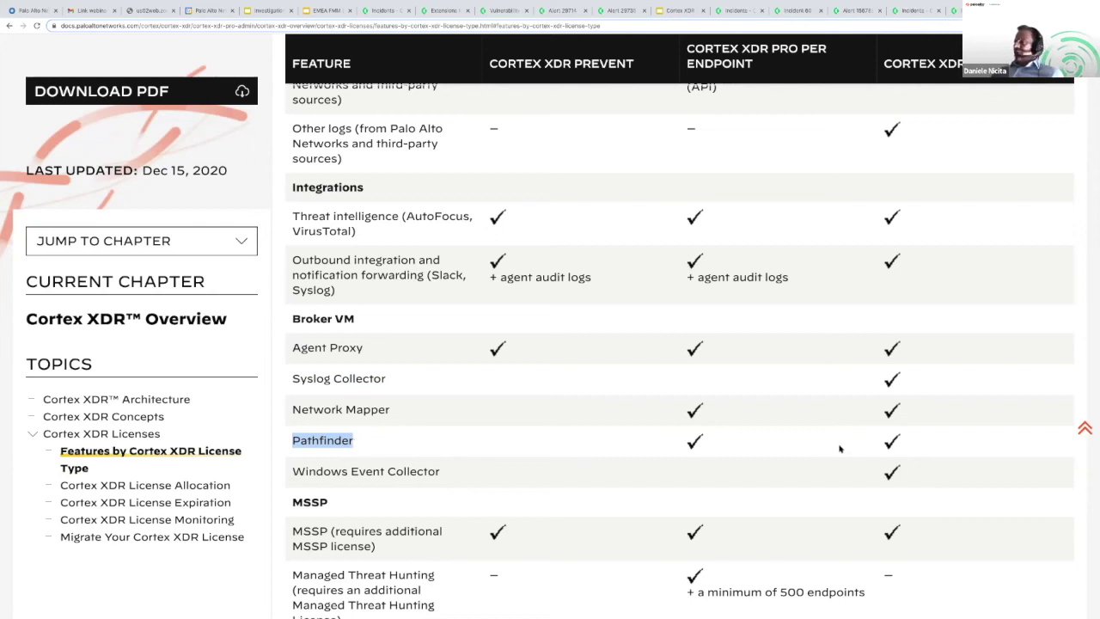
Step: Highlight the Cortex XDR Prevent, Pro per TB and Pro per Endpoint column headings, followed by the Host Insights add-on entry
scroll(843, 449, "up", 2)
scroll(611, 361, "up", 4)
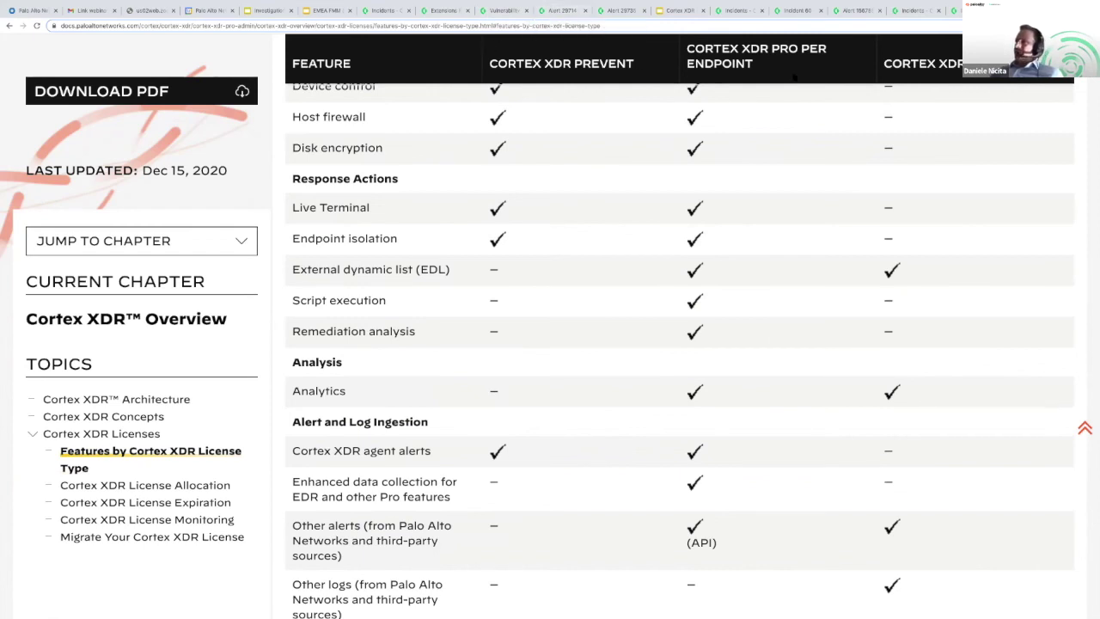
scroll(537, 197, "up", 7)
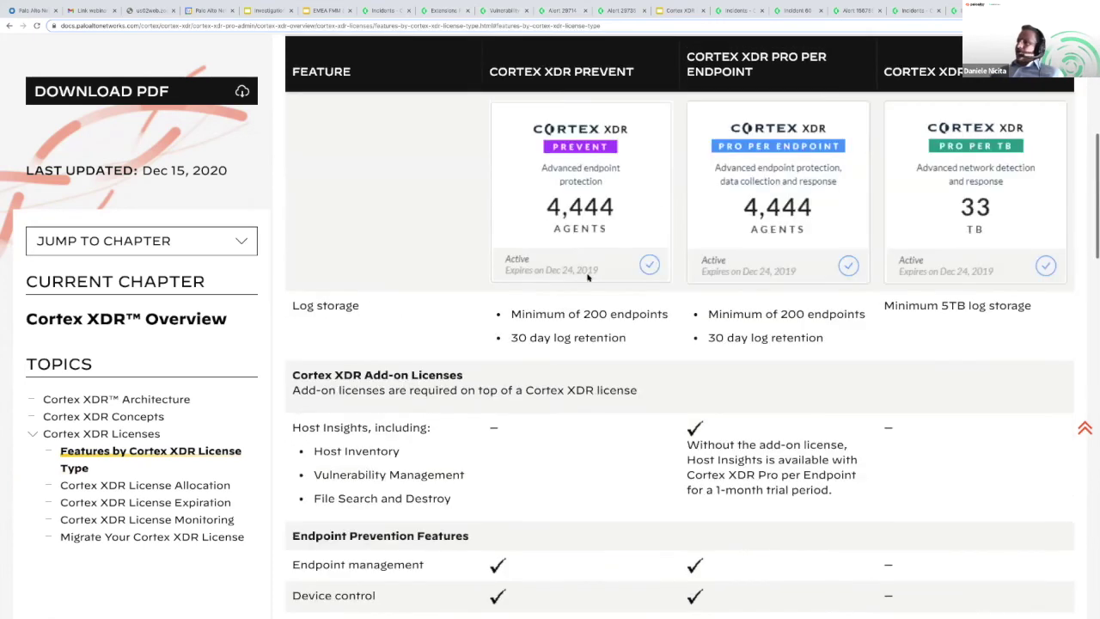
scroll(651, 263, "up", 2)
left_click_drag(641, 238, 507, 238)
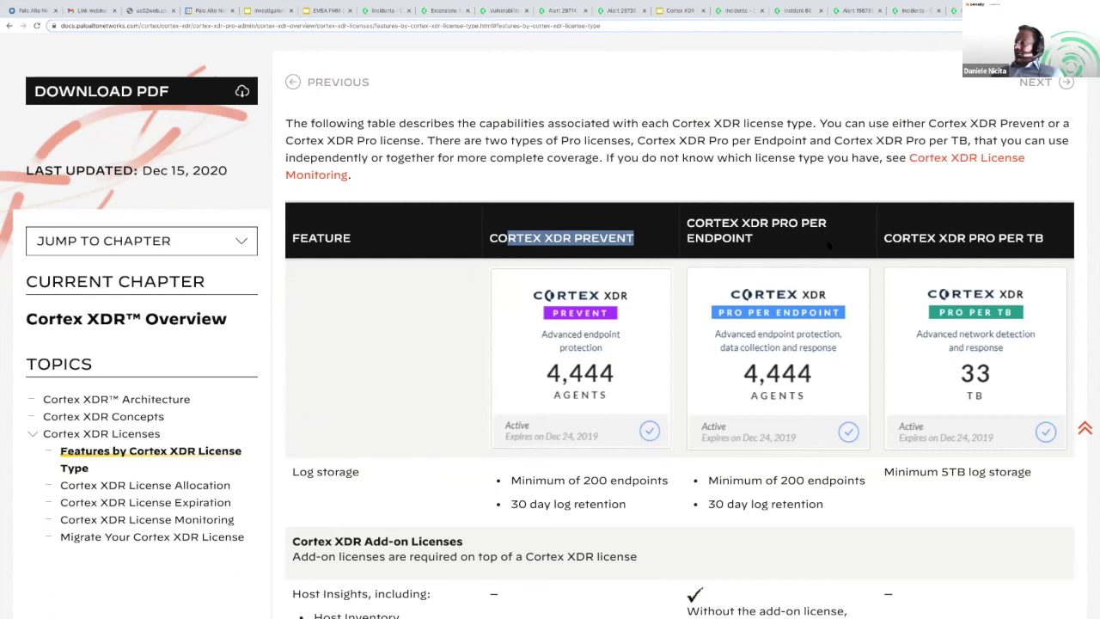
triple_click(976, 249)
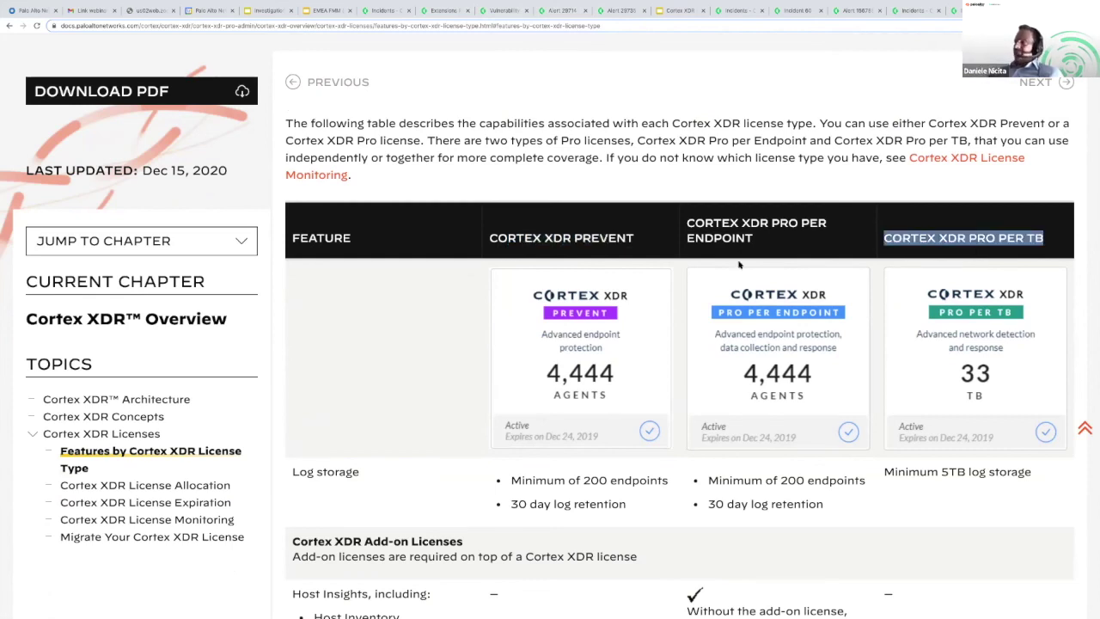
triple_click(754, 239)
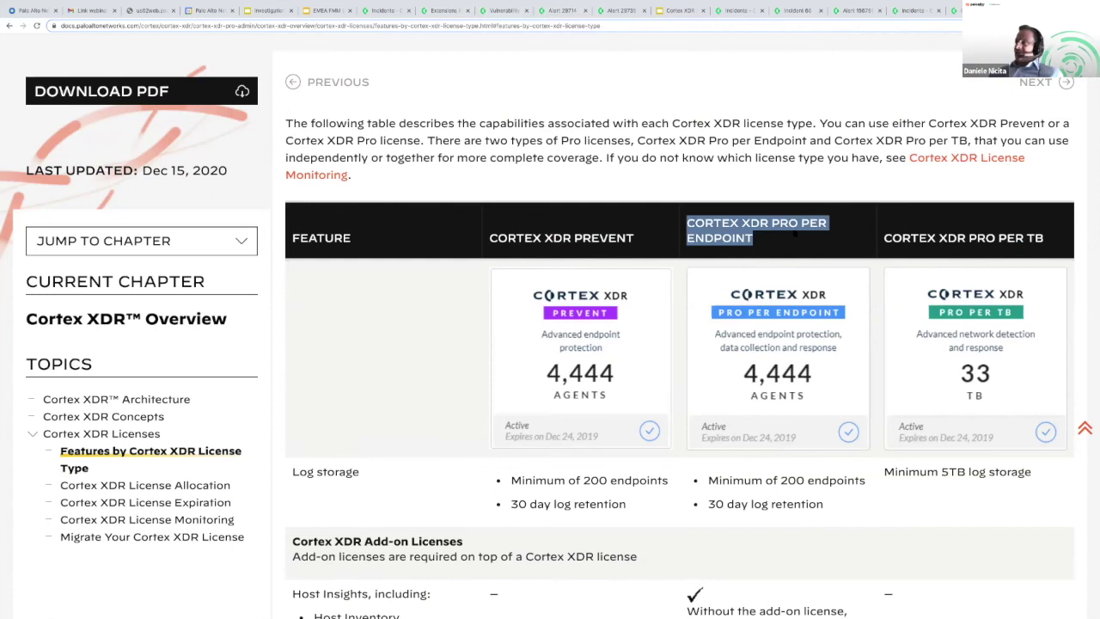
scroll(757, 370, "down", 3)
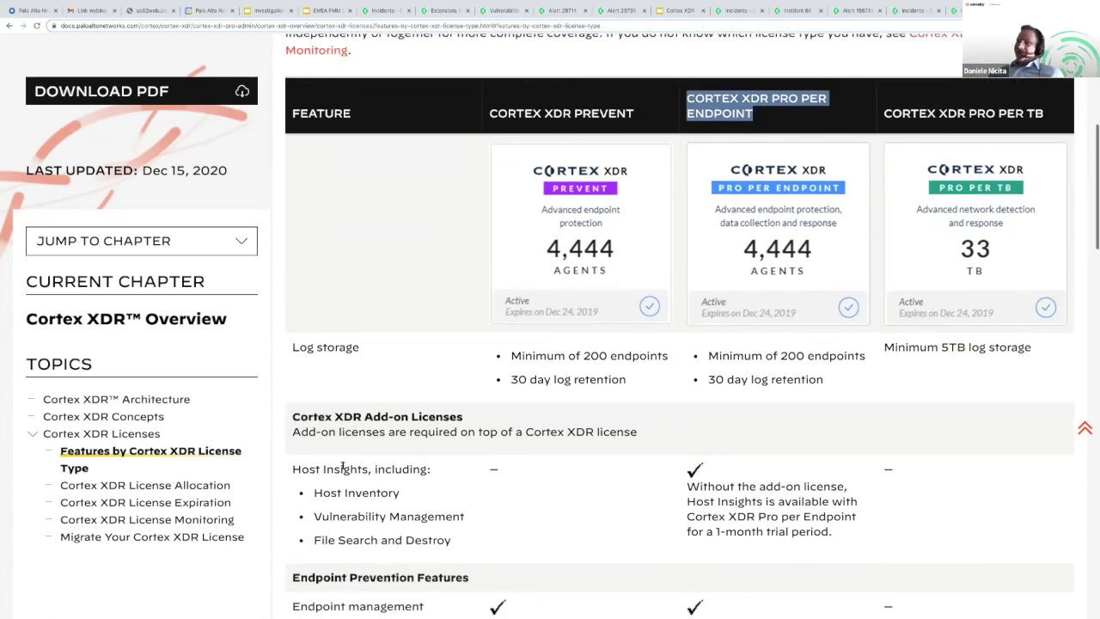
left_click_drag(295, 469, 447, 467)
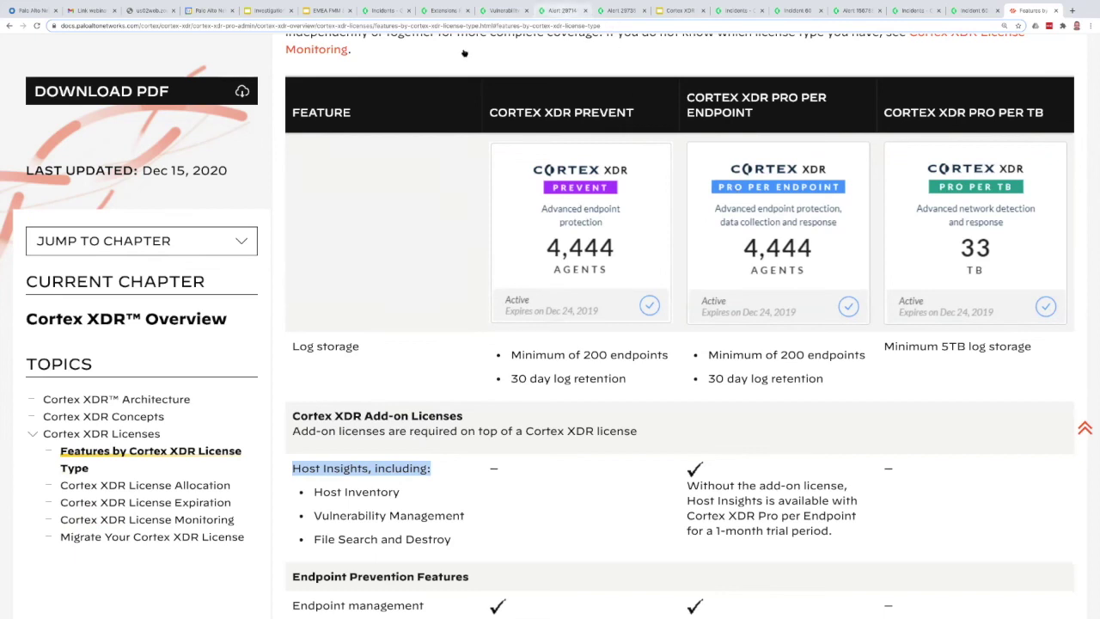
Step: Switch to the Cortex XDR console and open Vulnerability Management within the Host Insights add-on
key("ctrl+shift+Tab")
left_click(714, 49)
left_click(729, 83)
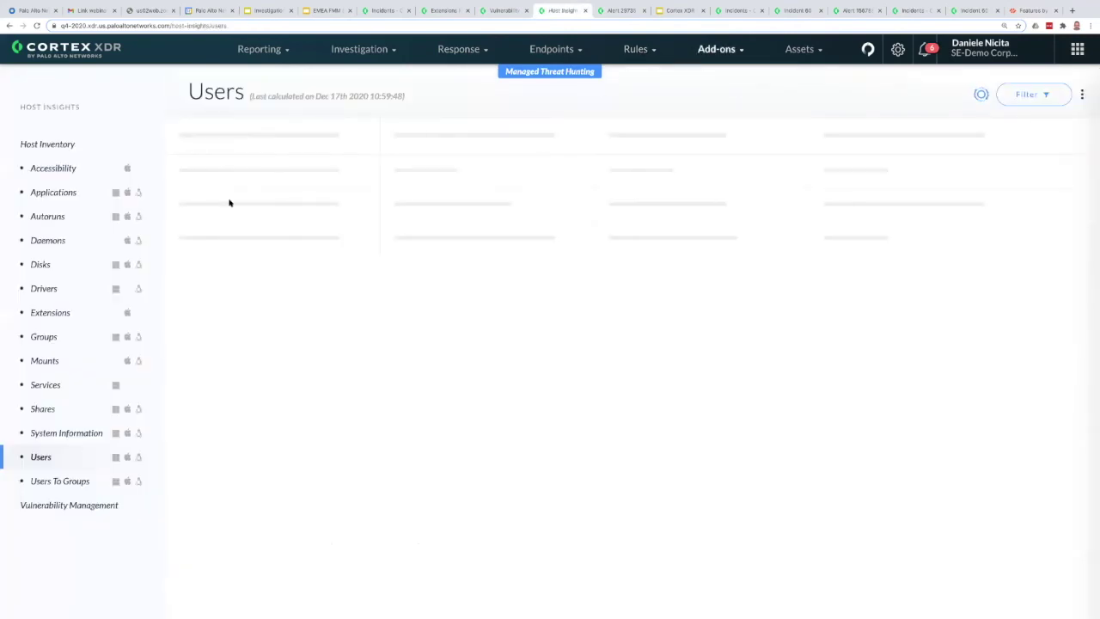
left_click(75, 505)
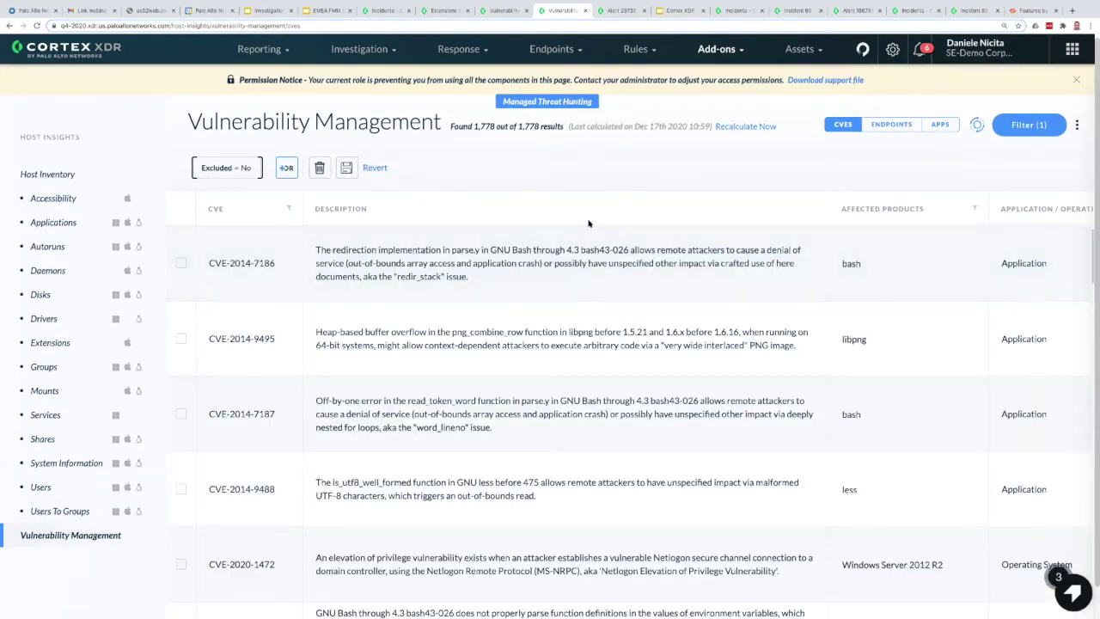
Step: Show Vulnerability Management by endpoints and review the listed hosts' CVEs, severity scores, platforms, connection status and endpoint types
left_click(872, 127)
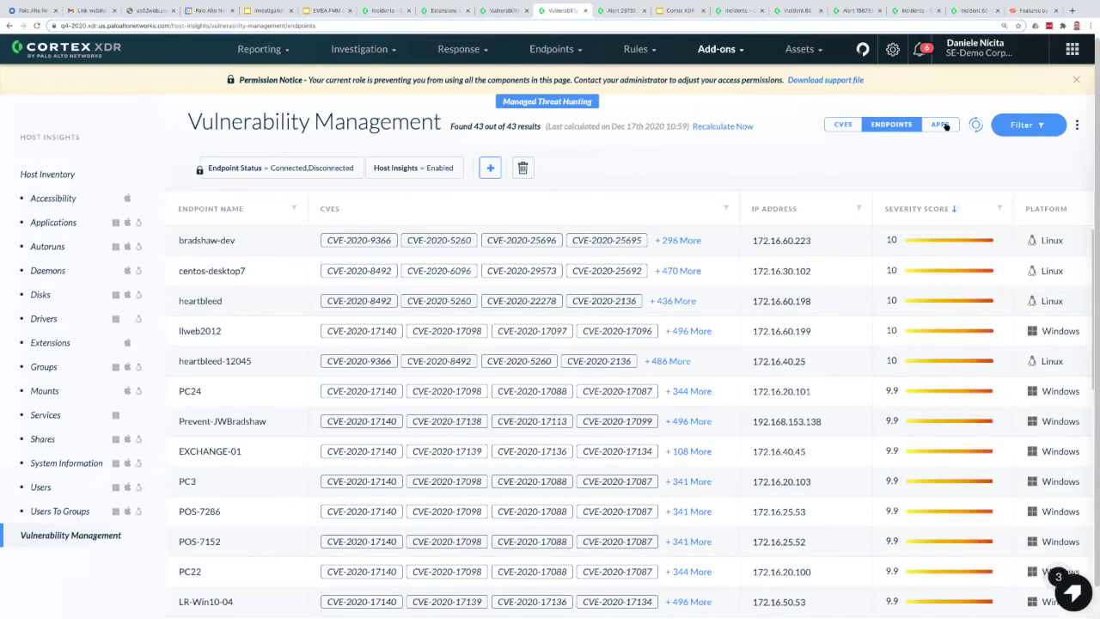
scroll(1056, 317, "down", 3)
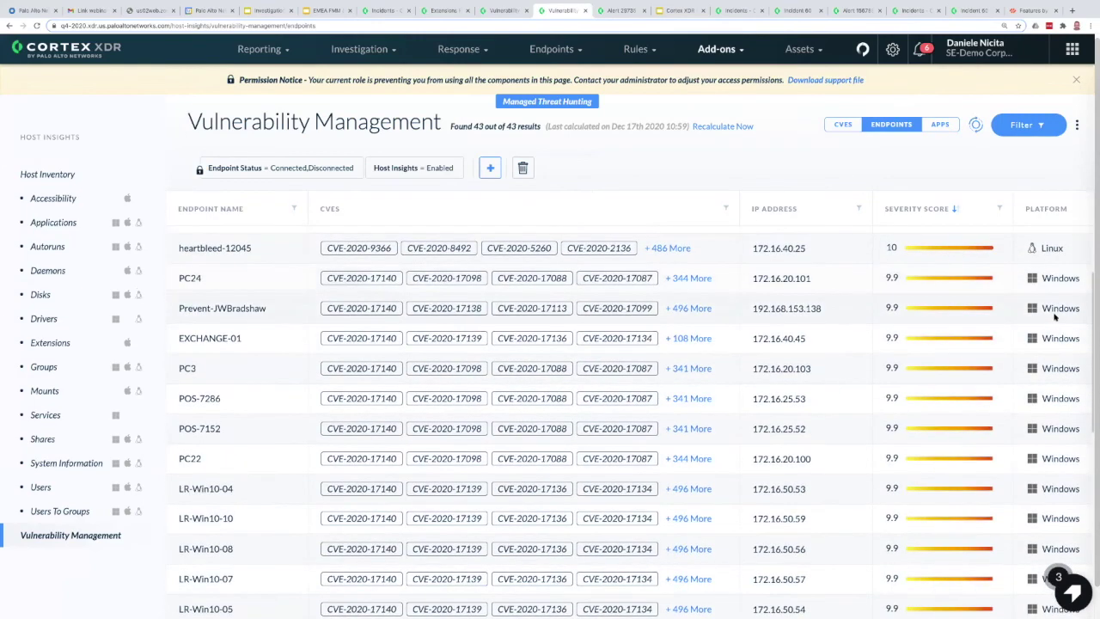
scroll(1053, 316, "down", 15)
scroll(1040, 312, "up", 10)
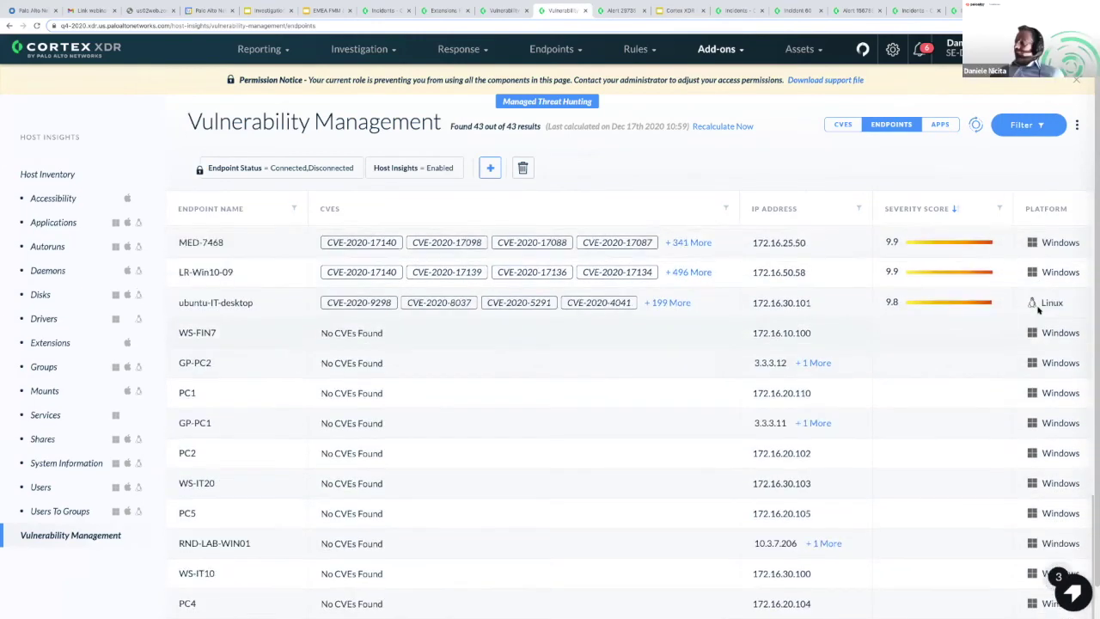
scroll(1038, 312, "up", 5)
scroll(1049, 305, "right", 4)
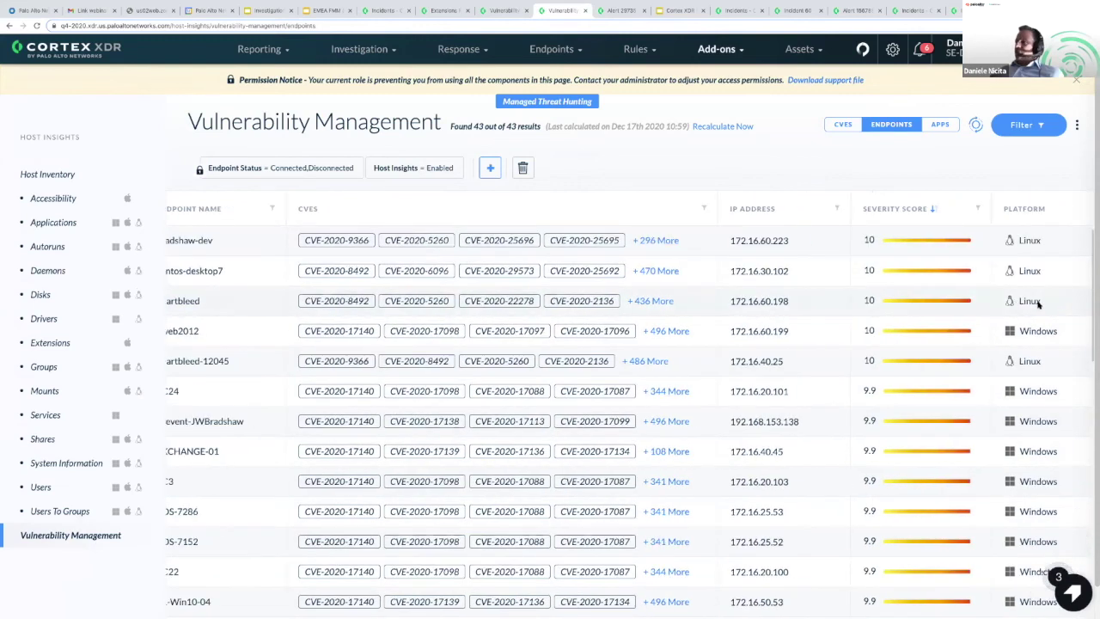
scroll(590, 302, "right", 8)
scroll(568, 303, "left", 12)
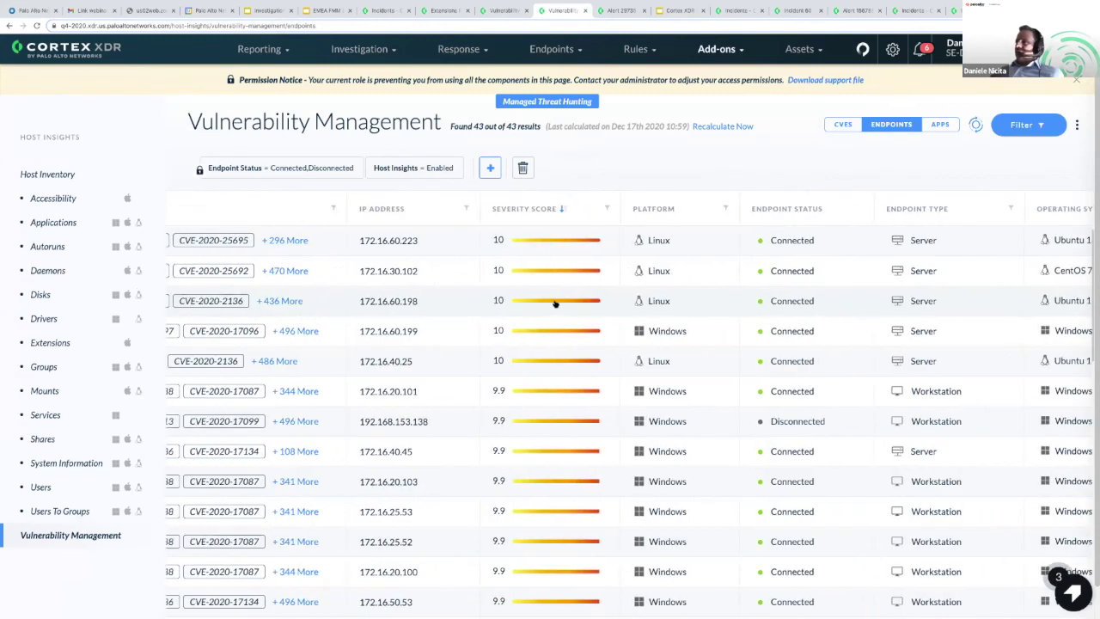
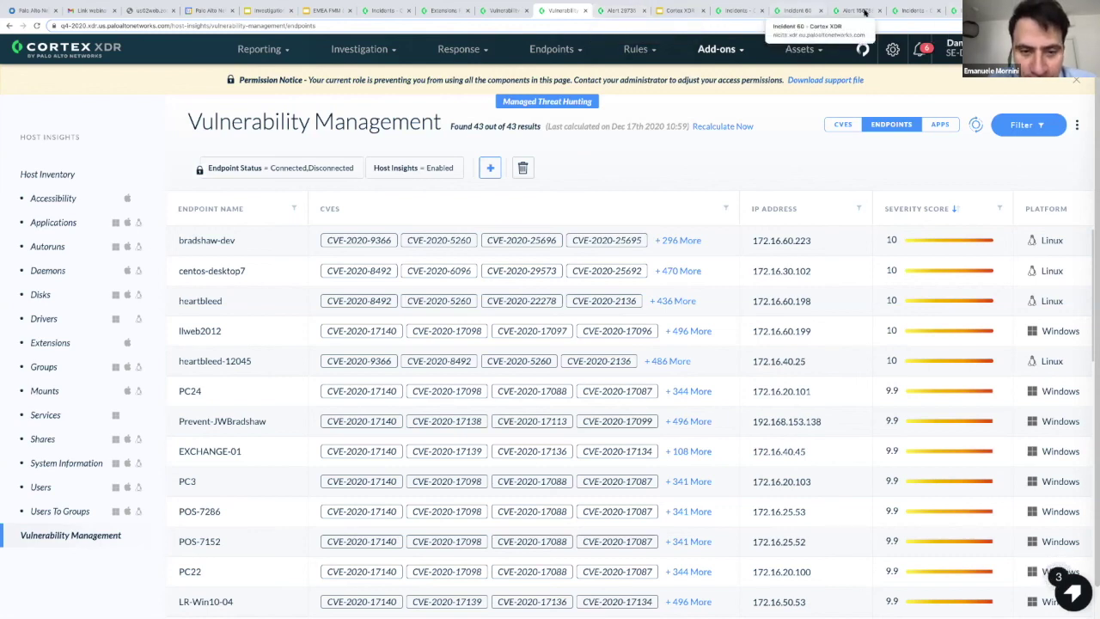
Step: Go through the open console pages back to the Incidents list filtered by New and Under Investigation status
left_click(911, 11)
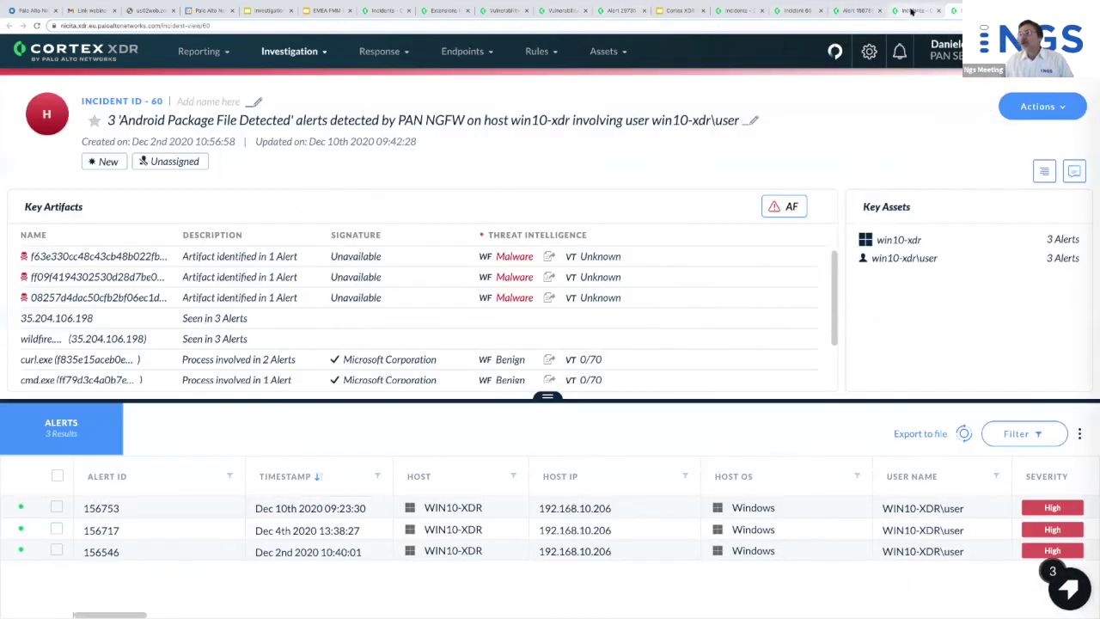
left_click(606, 10)
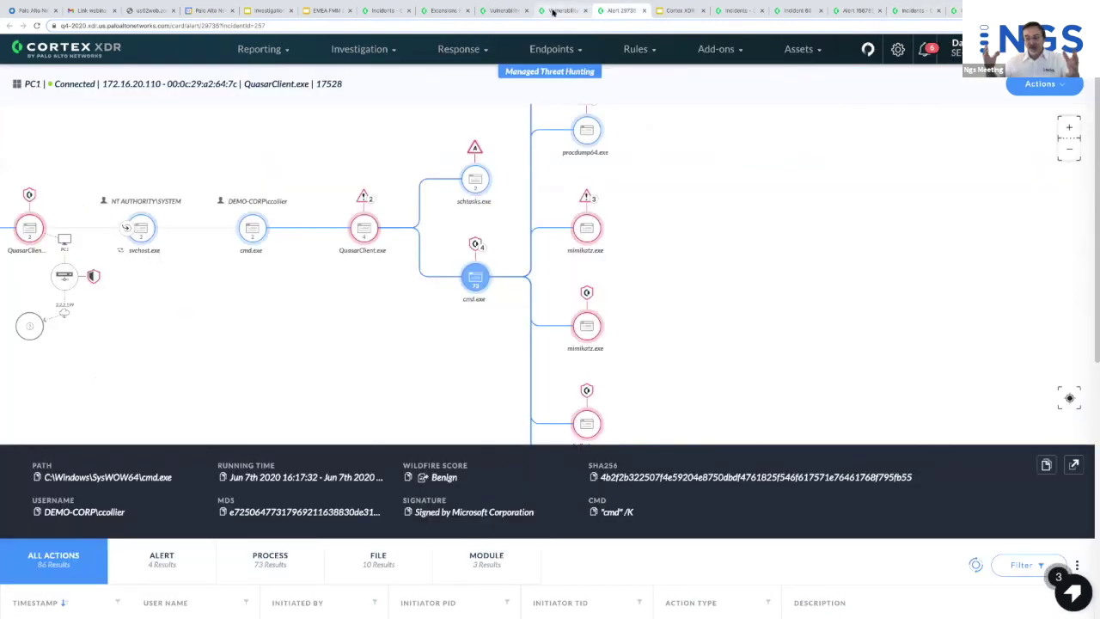
left_click(563, 10)
left_click(497, 12)
left_click(430, 10)
key("ctrl+shift+Tab")
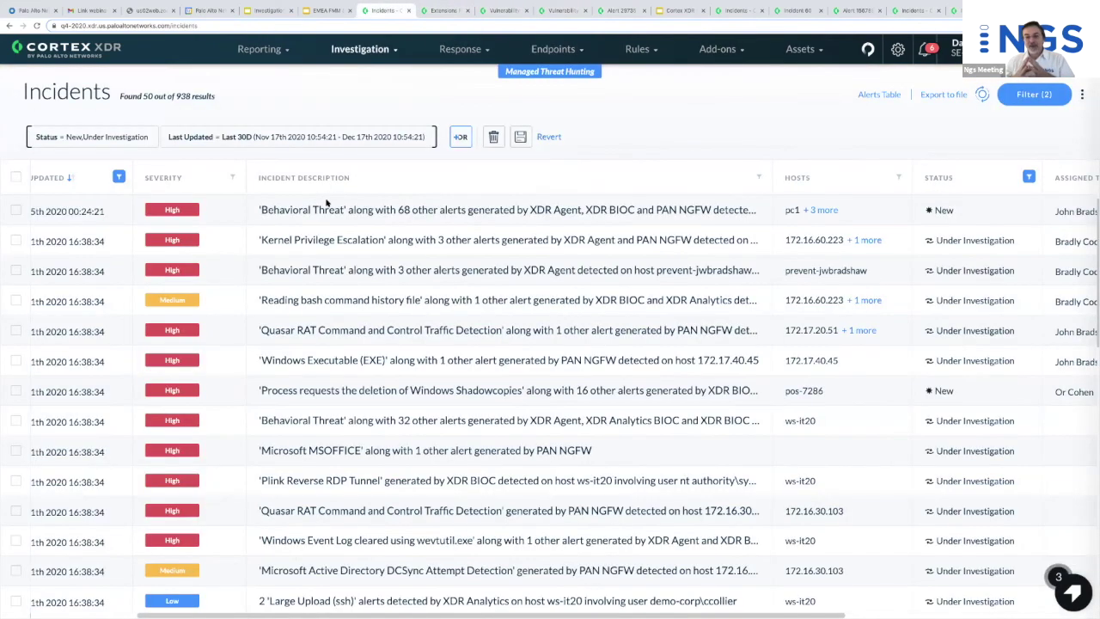
Step: View the first listed incident, the 'Behavioral Threat' one with 68 other alerts, in a new tab
right_click(345, 212)
mouse_move(406, 215)
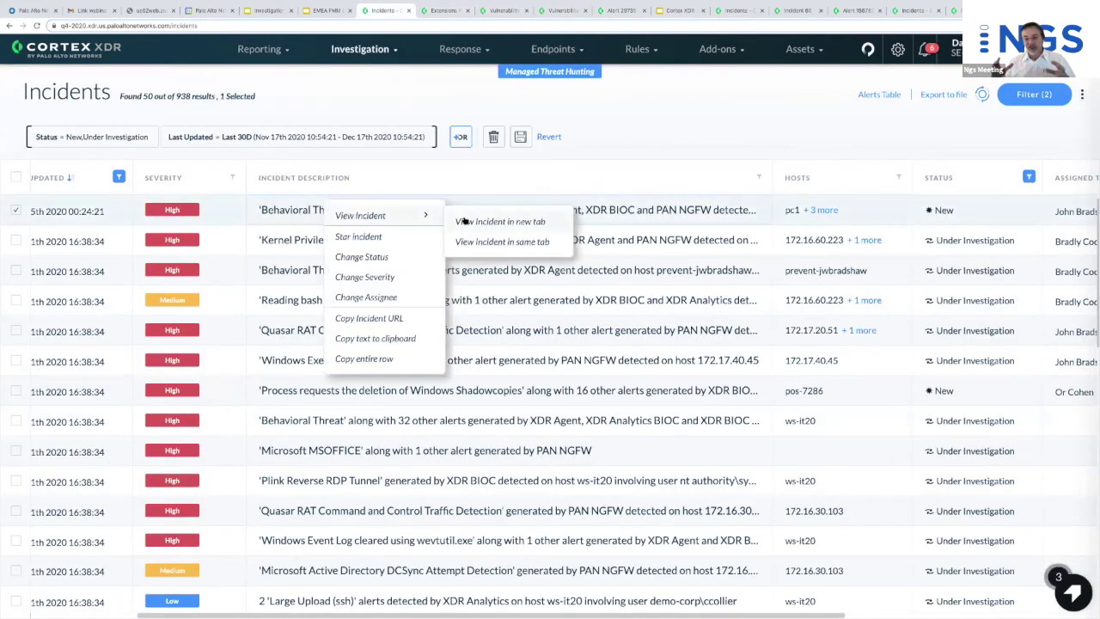
left_click(442, 223)
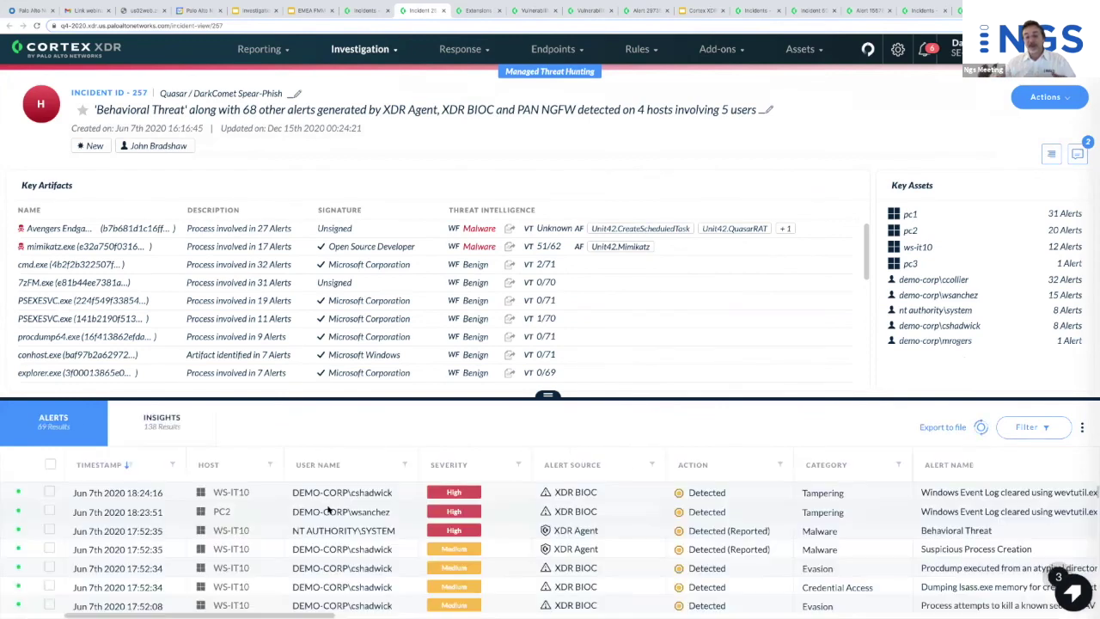
Step: Find the PAN NGFW Quasar RAT Command and Control Traffic alert from 16:16:25 and open its causality timeline in a new tab
scroll(392, 537, "down", 10)
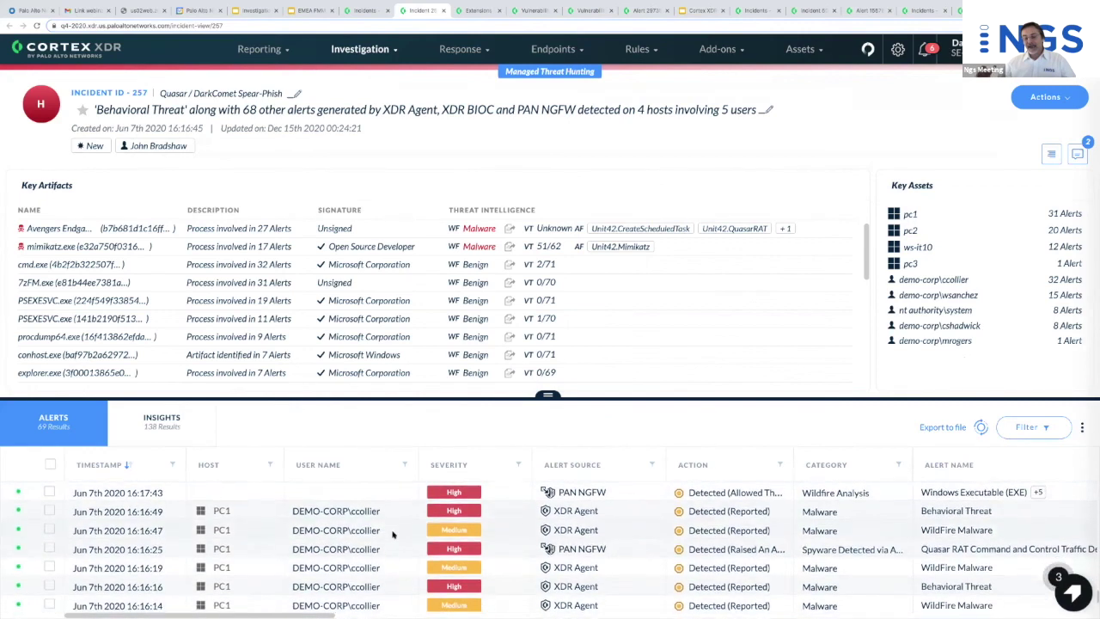
scroll(392, 534, "up", 5)
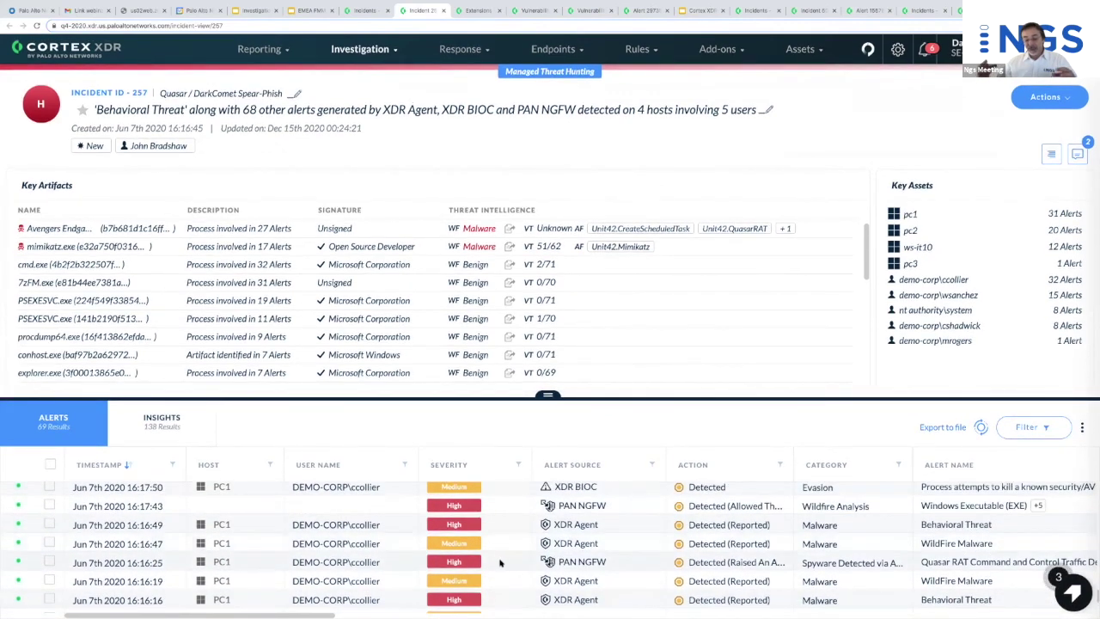
right_click(505, 563)
mouse_move(560, 473)
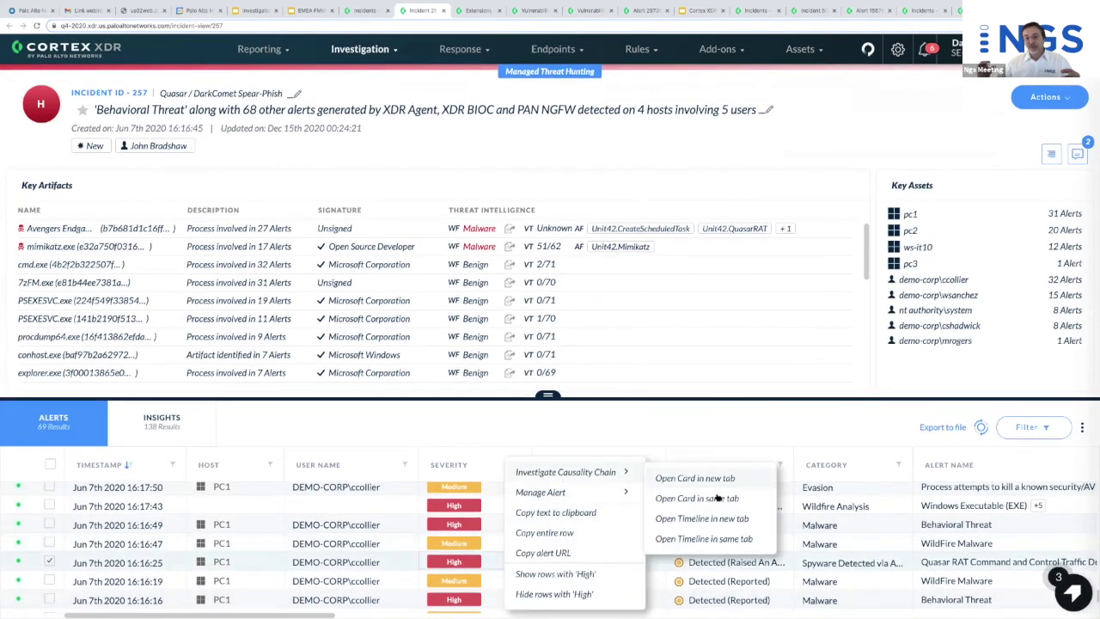
left_click(708, 520)
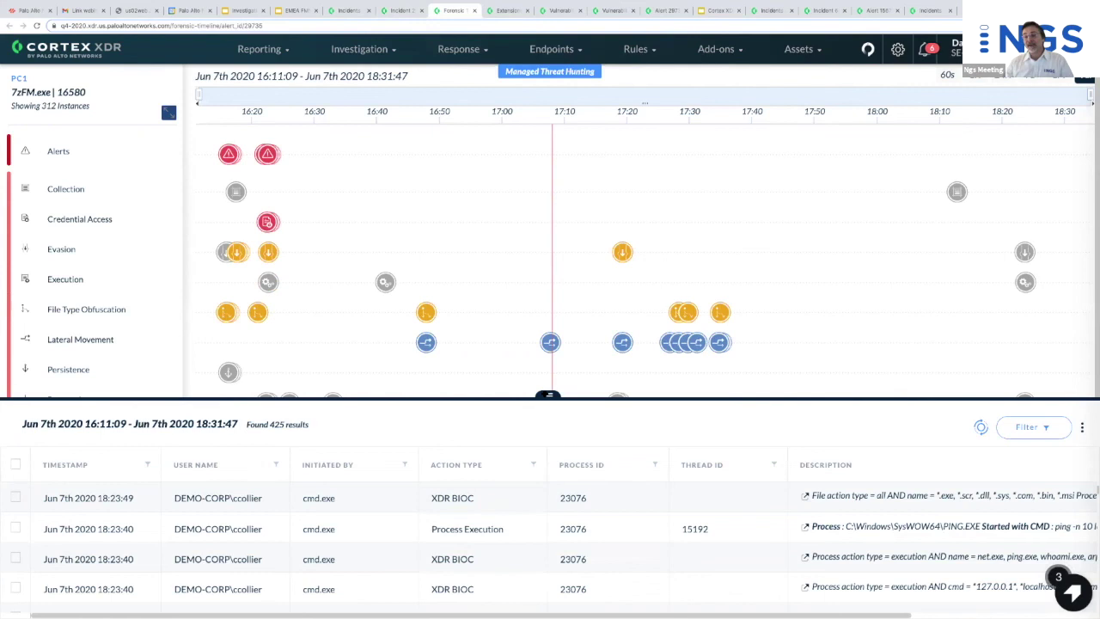
Step: Enlarge the timeline area and inspect the earliest Evasion, File Type Obfuscation and Collection alert markers
left_click_drag(550, 413, 563, 561)
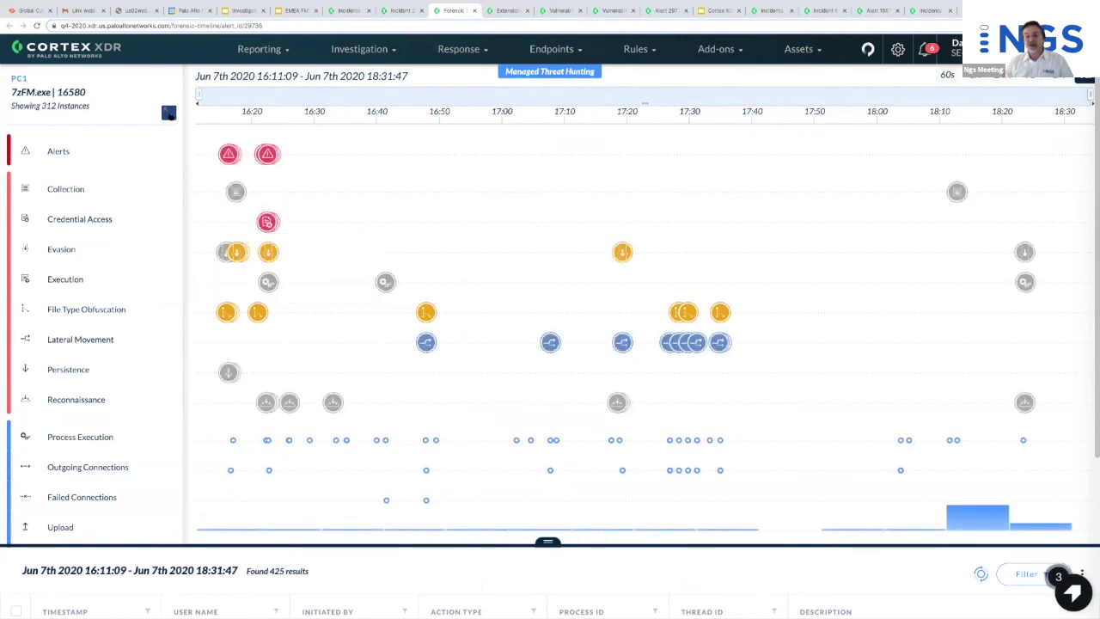
mouse_move(236, 251)
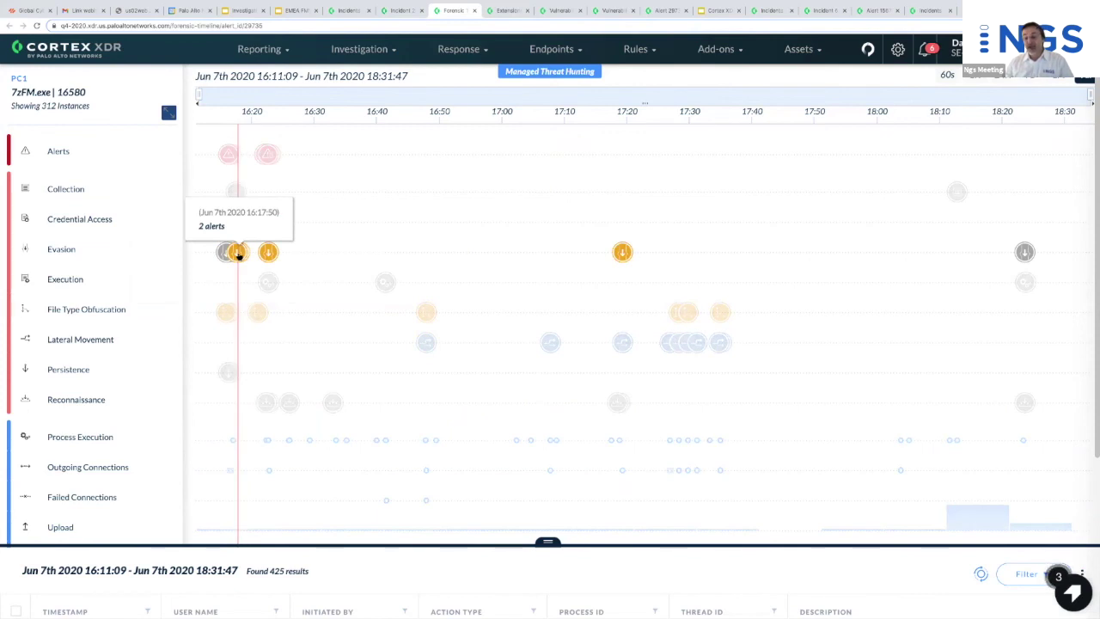
left_click(238, 252)
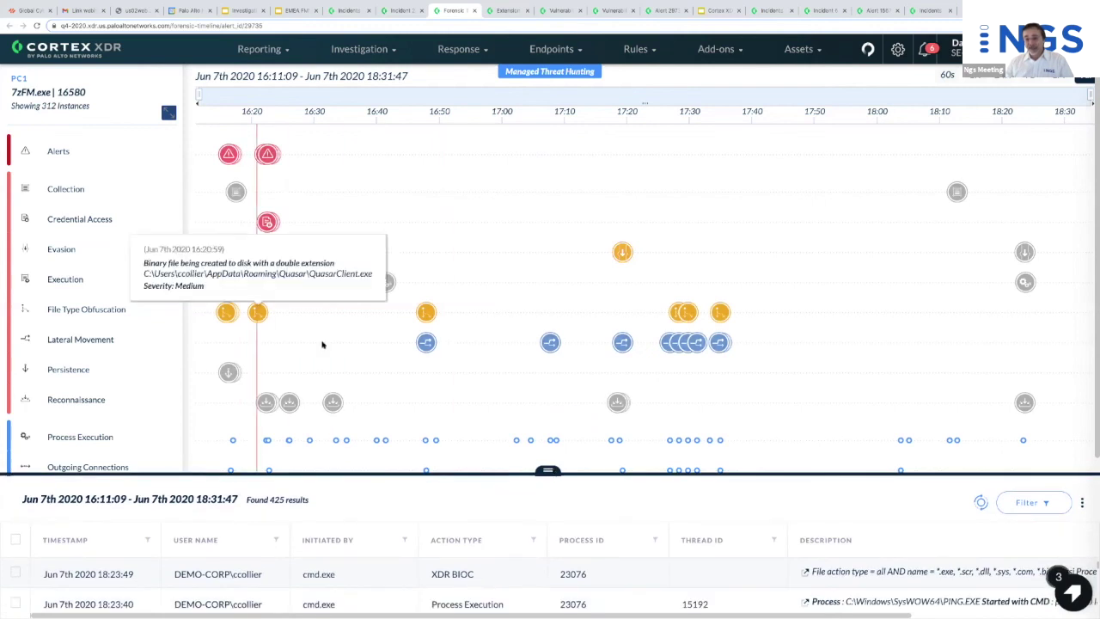
mouse_move(242, 257)
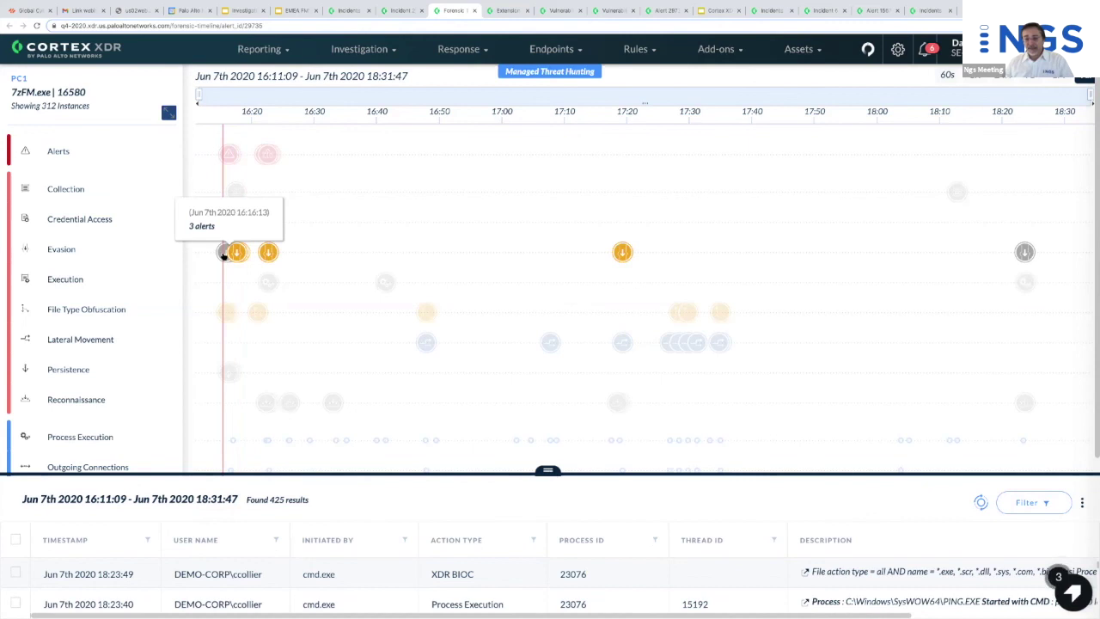
mouse_move(227, 313)
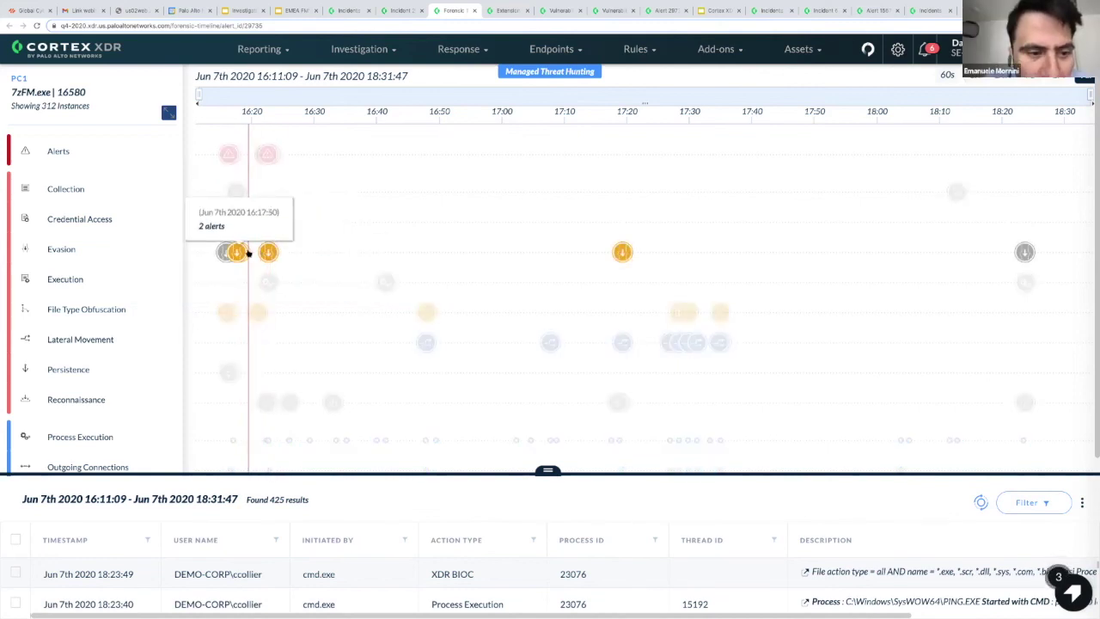
mouse_move(238, 193)
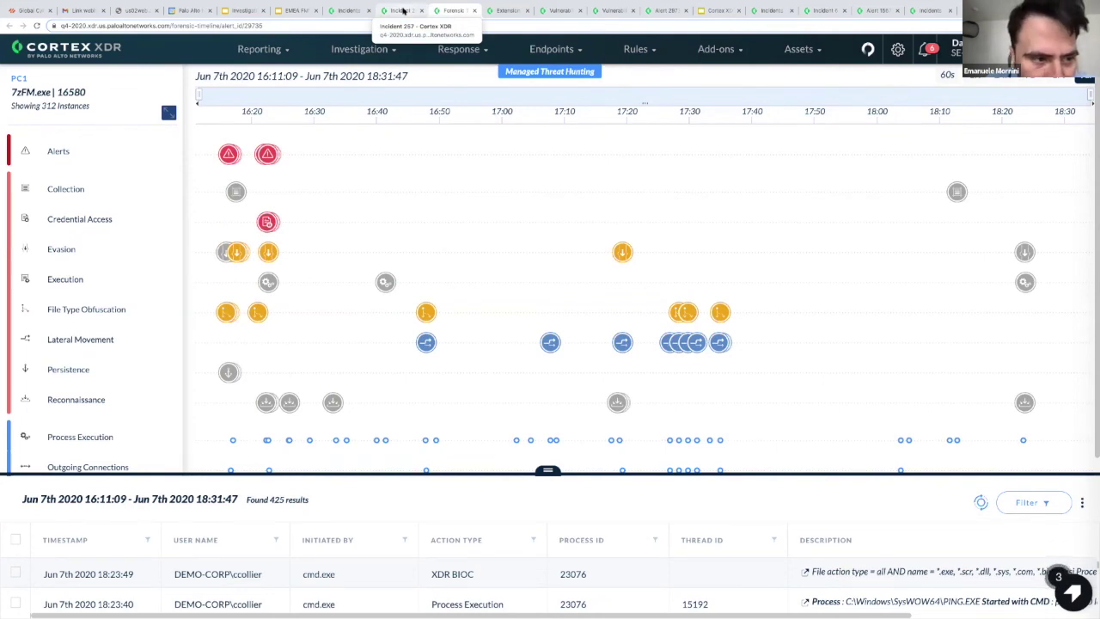
Step: Return to incident 257 and bring up the causality chain options for the 16:17:50 Evasion alert on PC1
left_click(402, 10)
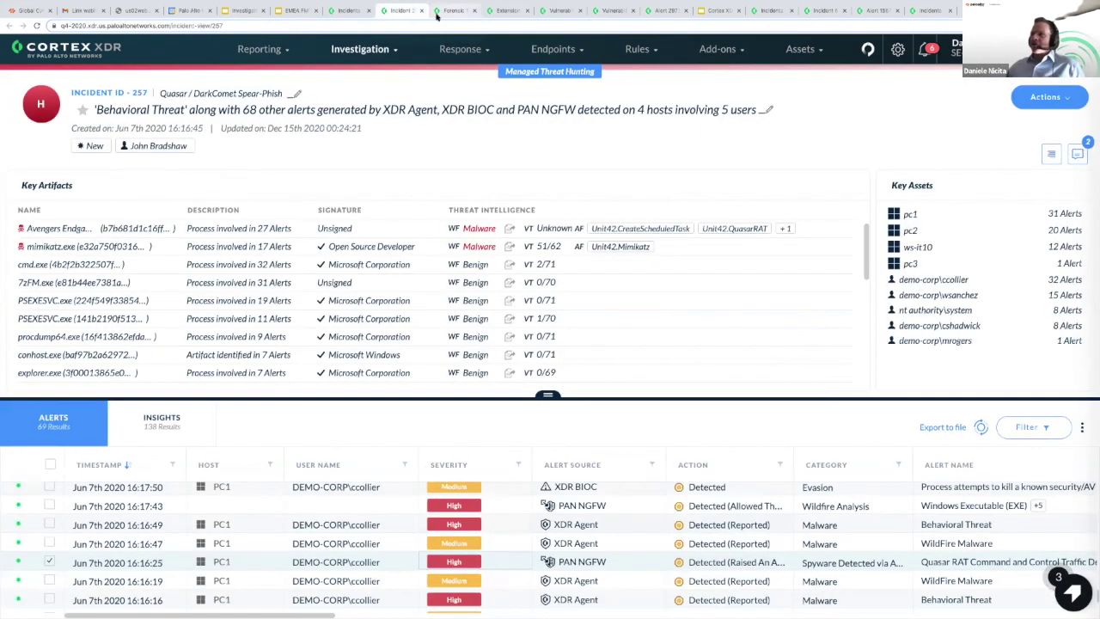
right_click(400, 494)
mouse_move(428, 466)
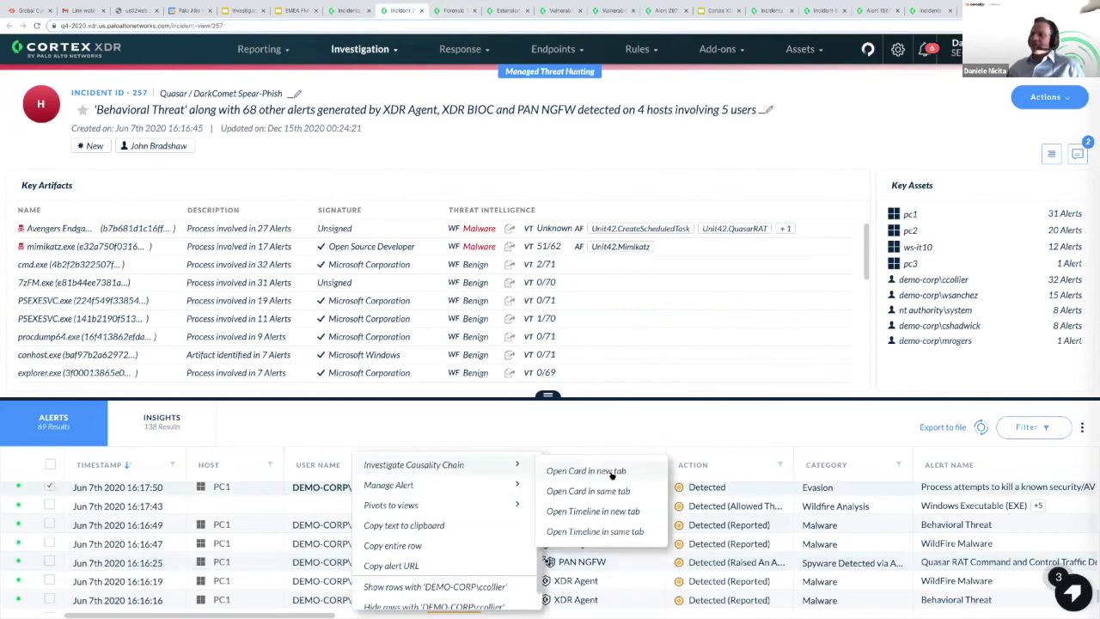